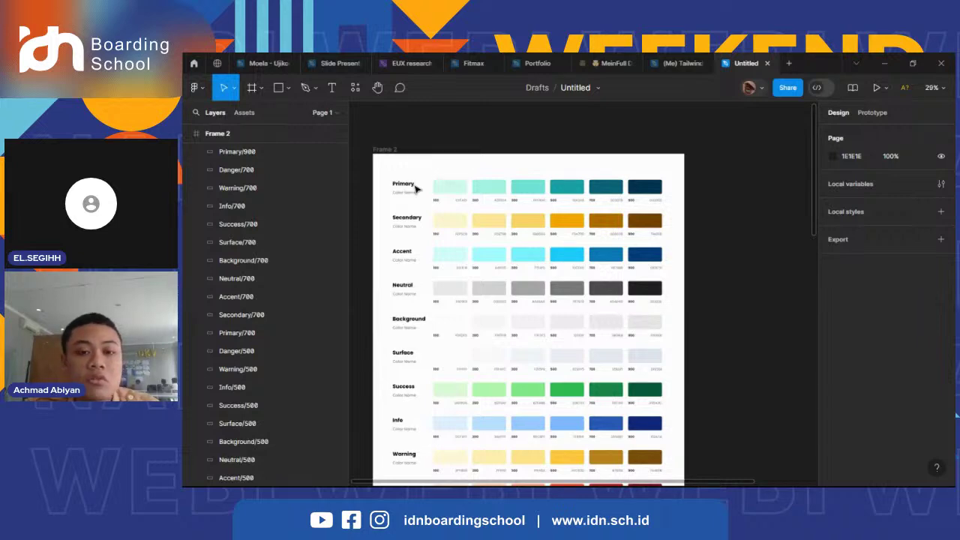
- Look over the color palette frame, examining the shades in each row from Primary down to Warning
{"action": "scroll", "coordinate": [417, 187], "scroll_direction": "right", "scroll_amount": 1}
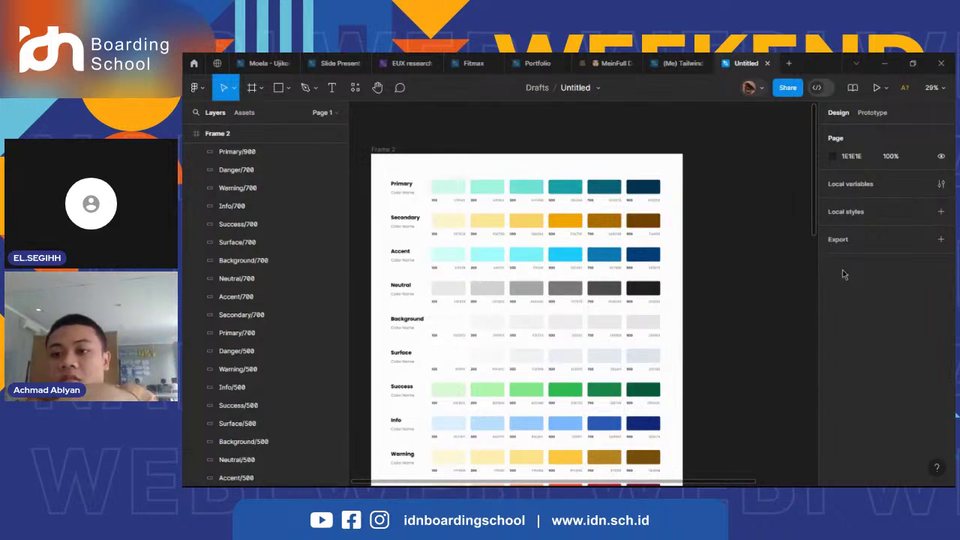
{"action": "scroll", "coordinate": [379, 149], "scroll_direction": "right", "scroll_amount": 3}
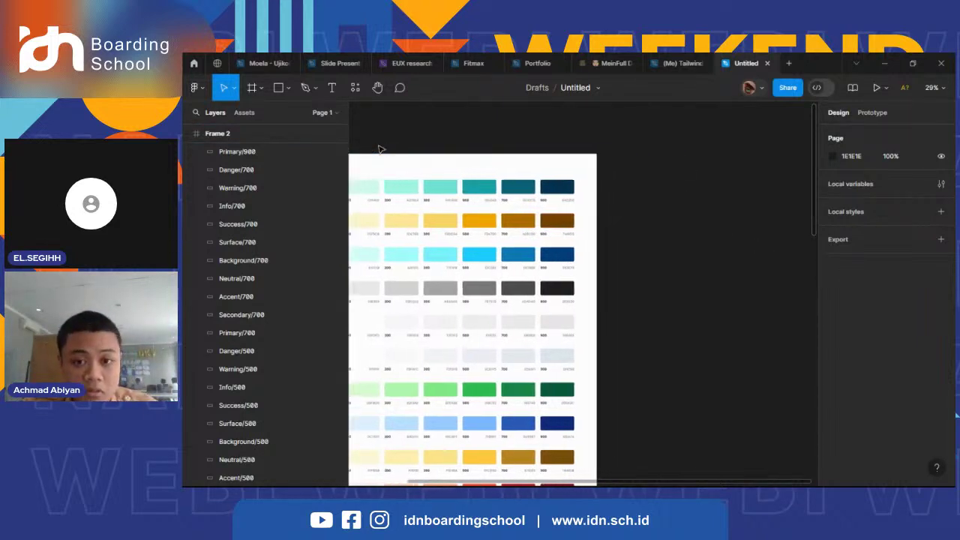
{"action": "scroll", "coordinate": [380, 148], "scroll_direction": "left", "scroll_amount": 4}
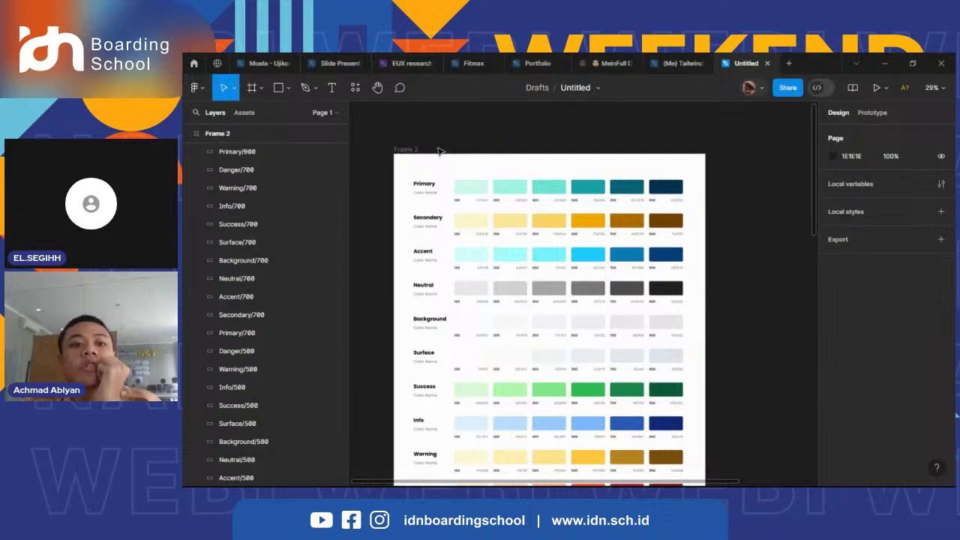
{"action": "scroll", "coordinate": [440, 152], "scroll_direction": "right", "scroll_amount": 2}
{"action": "scroll", "coordinate": [440, 151], "scroll_direction": "up", "scroll_amount": 3}
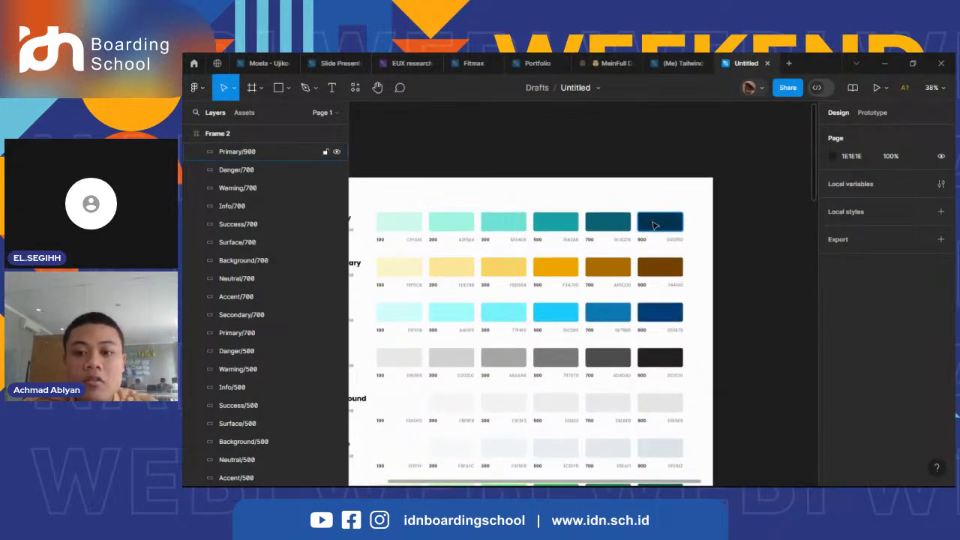
{"action": "scroll", "coordinate": [654, 225], "scroll_direction": "left", "scroll_amount": 1}
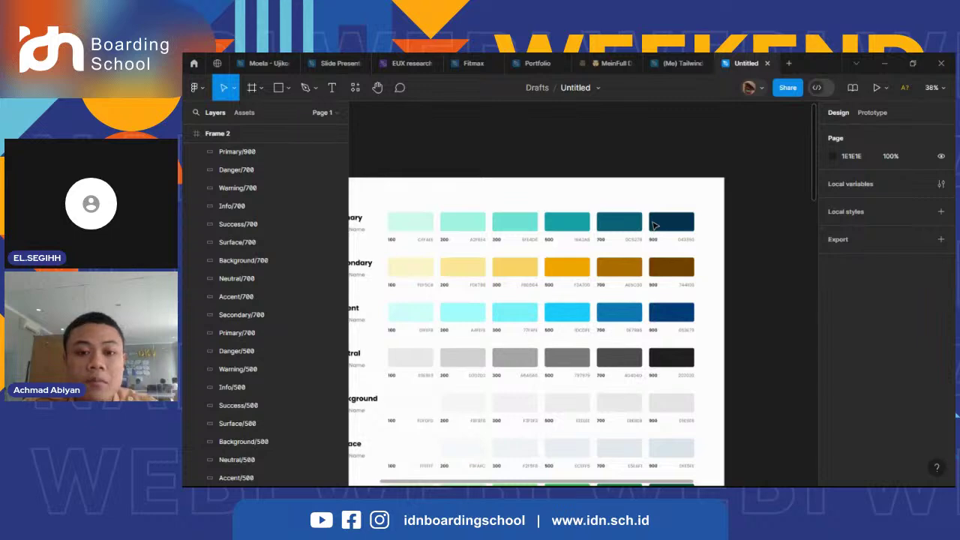
{"action": "scroll", "coordinate": [654, 225], "scroll_direction": "down", "scroll_amount": 3}
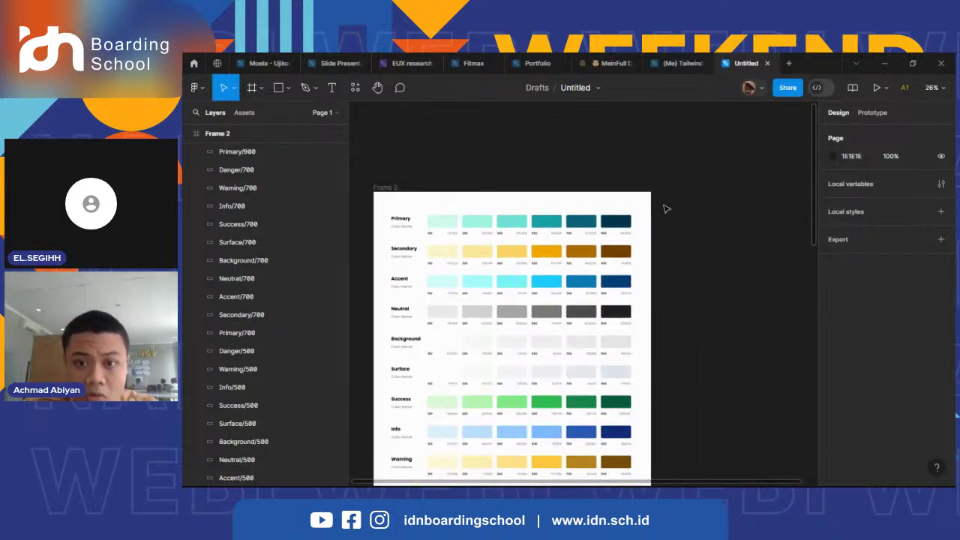
{"action": "right_click", "coordinate": [663, 209]}
{"action": "left_click", "coordinate": [693, 195]}
{"action": "scroll", "coordinate": [692, 195], "scroll_direction": "right", "scroll_amount": 1}
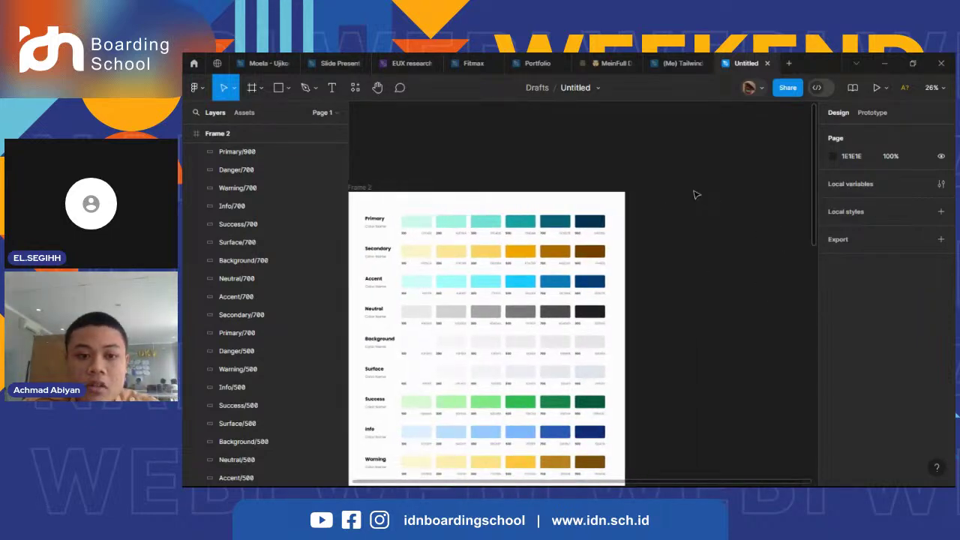
{"action": "scroll", "coordinate": [577, 223], "scroll_direction": "up", "scroll_amount": 2}
{"action": "scroll", "coordinate": [577, 224], "scroll_direction": "up", "scroll_amount": 3}
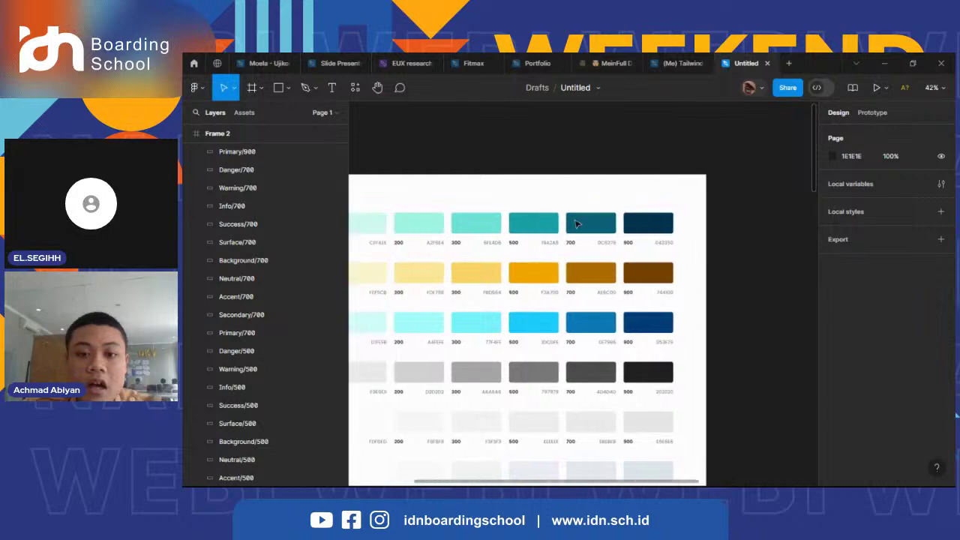
{"action": "scroll", "coordinate": [576, 224], "scroll_direction": "down", "scroll_amount": 2}
{"action": "scroll", "coordinate": [634, 216], "scroll_direction": "right", "scroll_amount": 2}
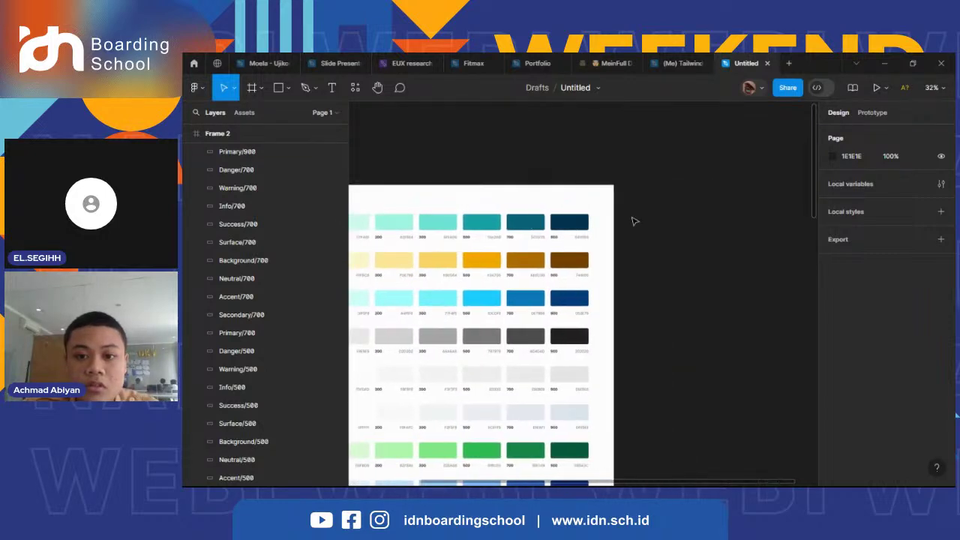
{"action": "right_click", "coordinate": [634, 217]}
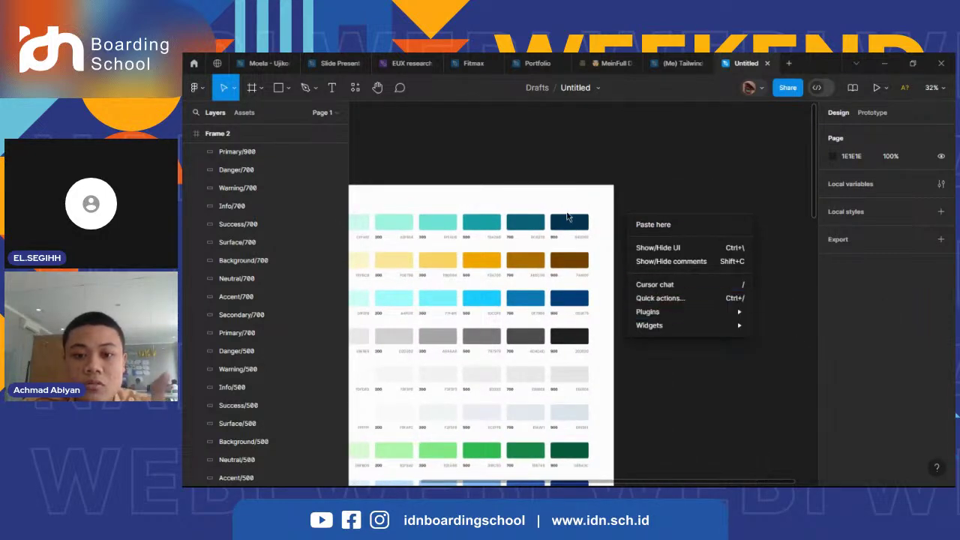
{"action": "left_click", "coordinate": [568, 220]}
- Recolor the 900 swatch in the Primary row to a purple fill, 8F12CA
{"action": "left_click", "coordinate": [568, 220]}
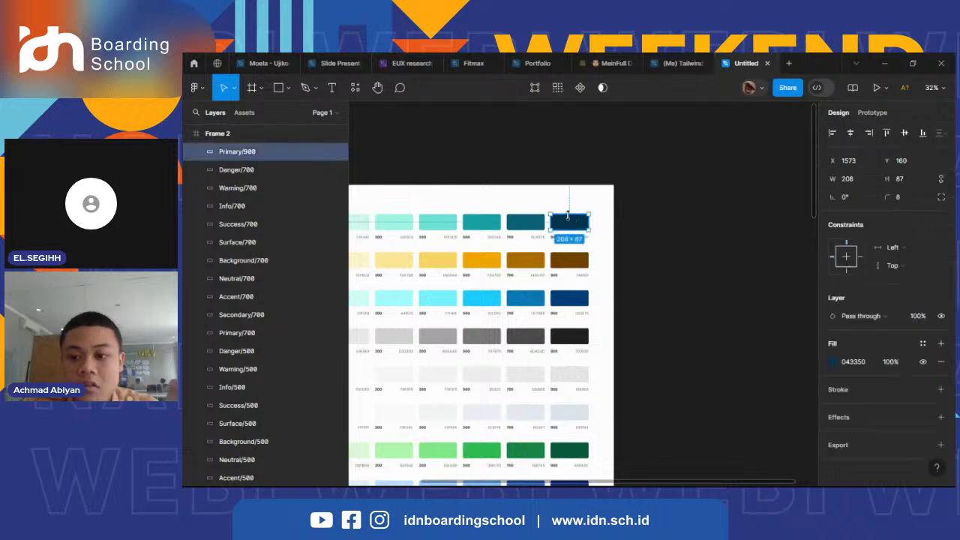
{"action": "left_click", "coordinate": [834, 362]}
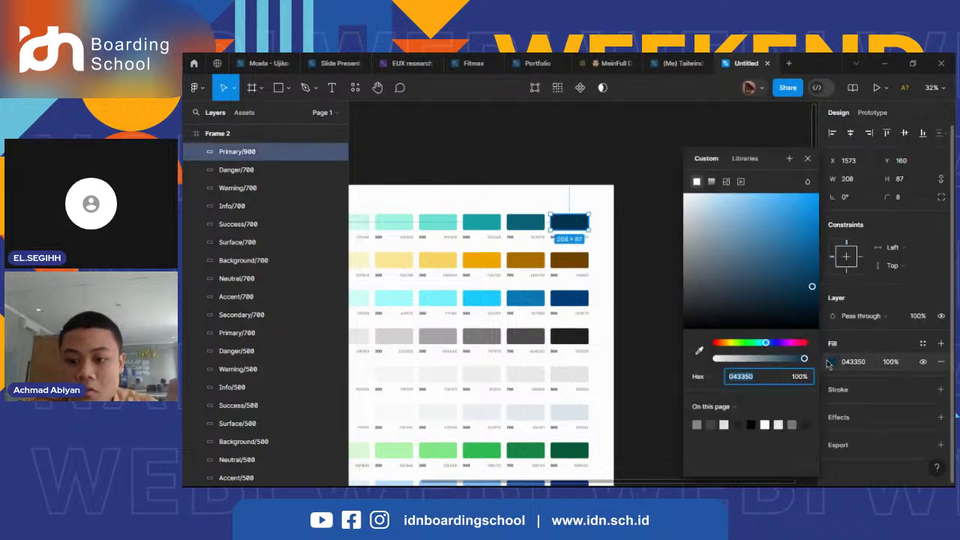
{"action": "left_click", "coordinate": [751, 344]}
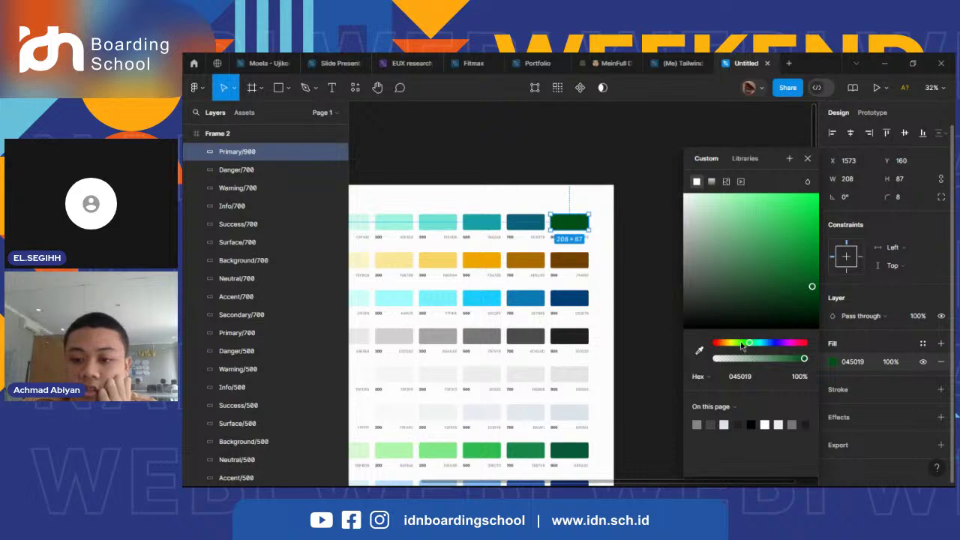
{"action": "left_click_drag", "start_coordinate": [745, 345], "coordinate": [792, 343]}
{"action": "left_click", "coordinate": [798, 212]}
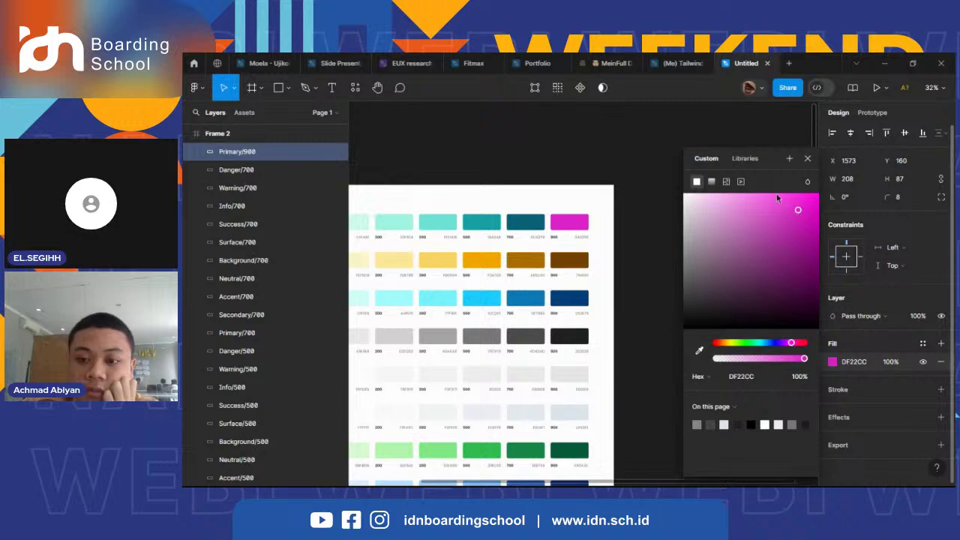
{"action": "left_click_drag", "start_coordinate": [777, 197], "coordinate": [813, 257]}
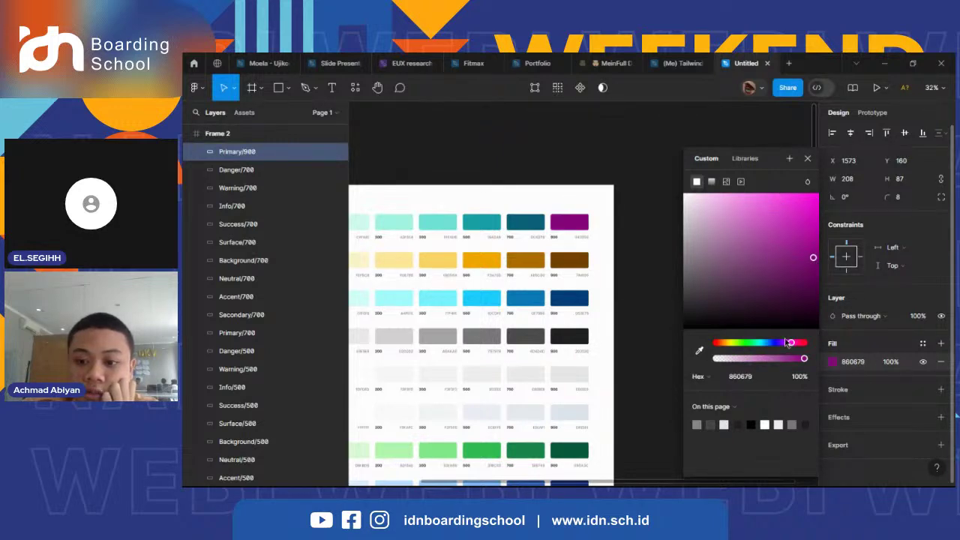
{"action": "left_click_drag", "start_coordinate": [787, 343], "coordinate": [783, 343]}
{"action": "left_click", "coordinate": [787, 204]}
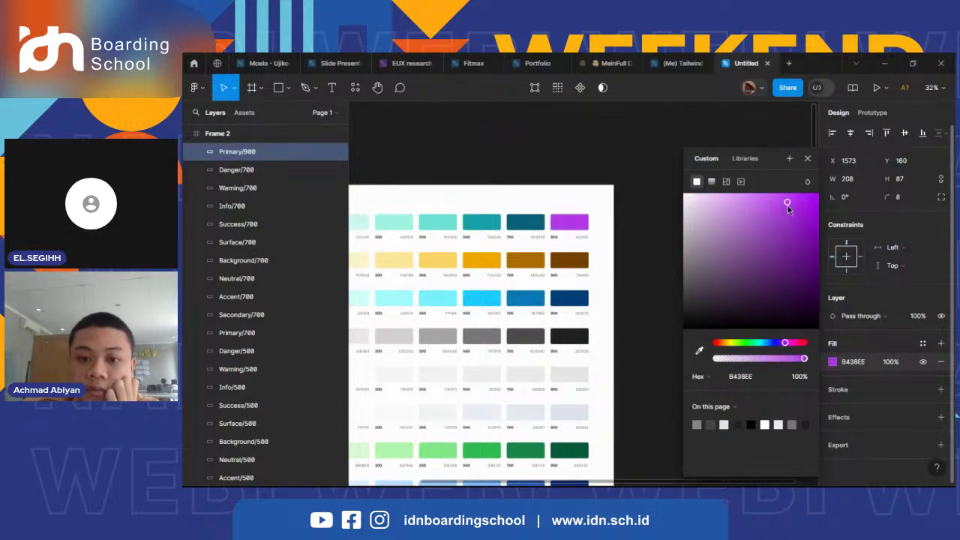
{"action": "mouse_move", "coordinate": [787, 208]}
{"action": "left_mouse_down"}
{"action": "mouse_move", "coordinate": [790, 197]}
{"action": "mouse_move", "coordinate": [807, 221]}
{"action": "left_mouse_up"}
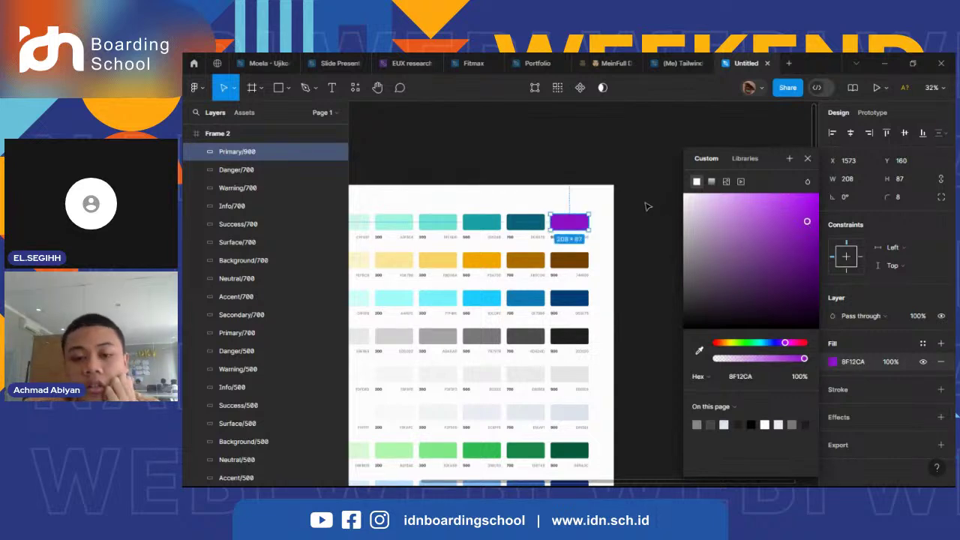
{"action": "scroll", "coordinate": [589, 216], "scroll_direction": "up", "scroll_amount": 5}
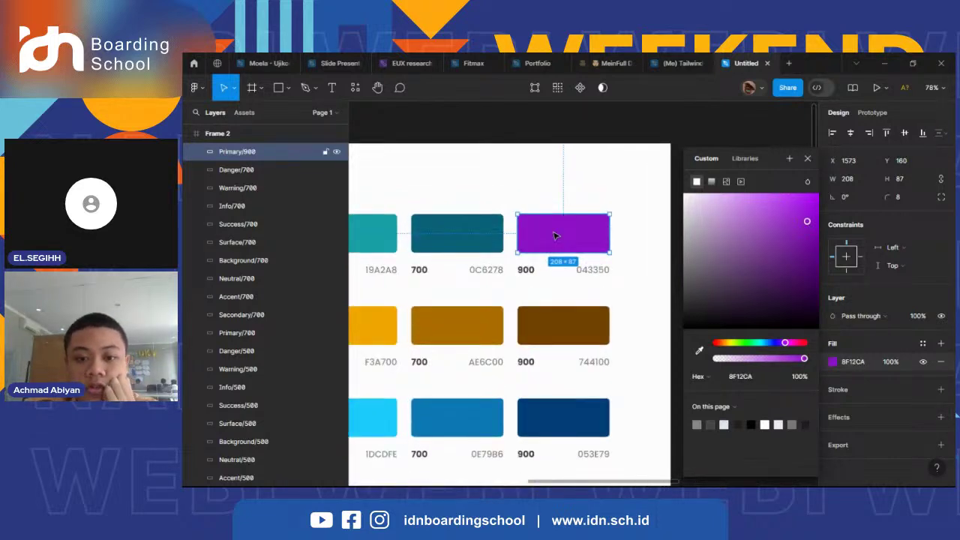
{"action": "scroll", "coordinate": [555, 237], "scroll_direction": "right", "scroll_amount": 3}
{"action": "scroll", "coordinate": [552, 230], "scroll_direction": "down", "scroll_amount": 5}
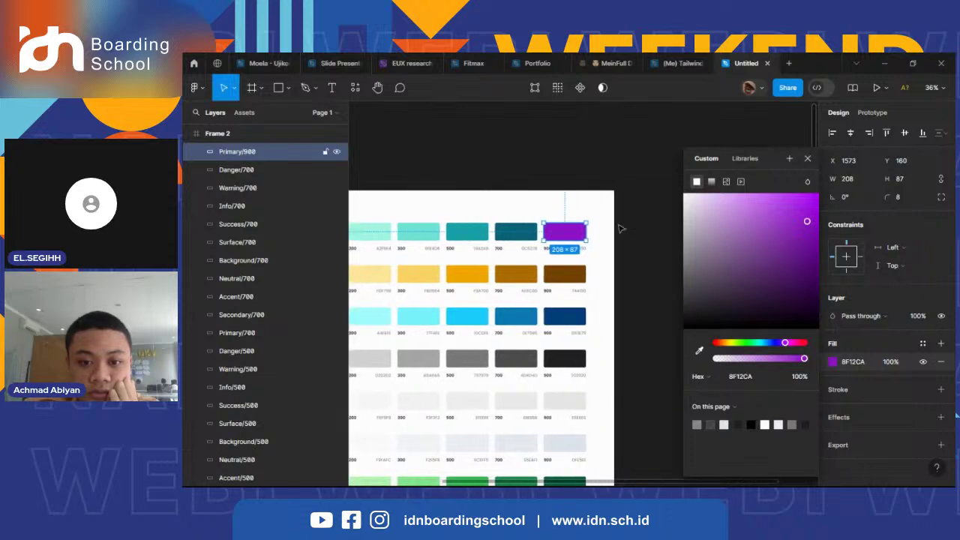
{"action": "key", "text": "Escape"}
{"action": "scroll", "coordinate": [635, 225], "scroll_direction": "right", "scroll_amount": 1}
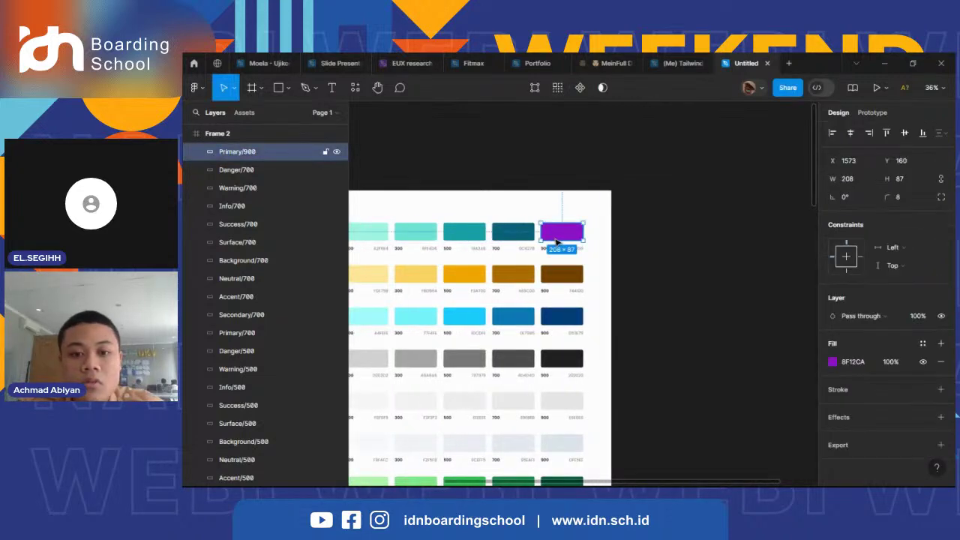
{"action": "scroll", "coordinate": [521, 239], "scroll_direction": "left", "scroll_amount": 1}
{"action": "right_click", "coordinate": [655, 238]}
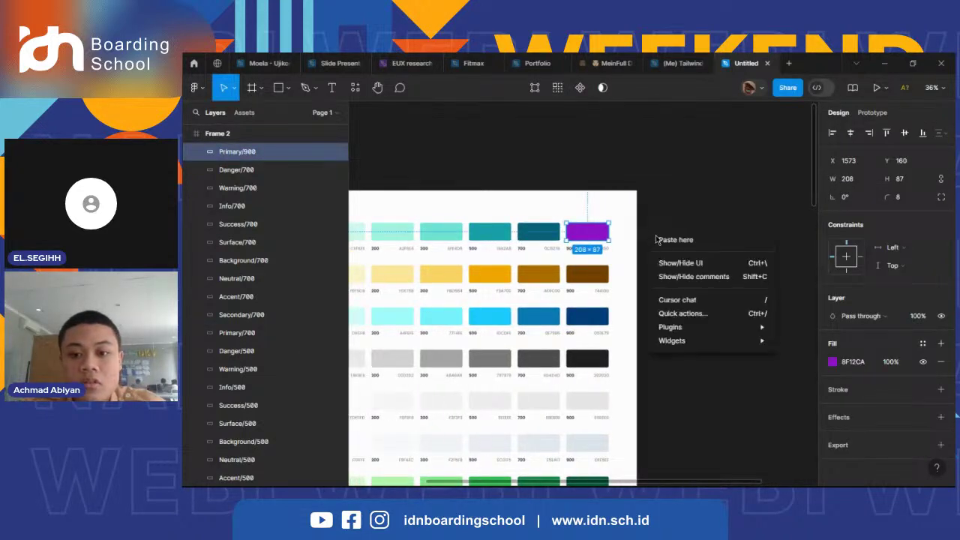
{"action": "mouse_move", "coordinate": [675, 330]}
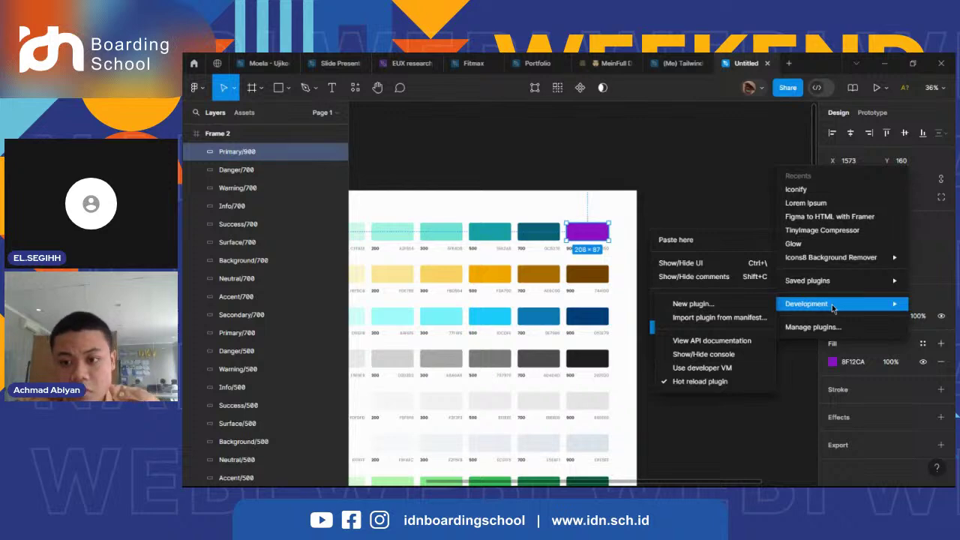
{"action": "mouse_move", "coordinate": [798, 283]}
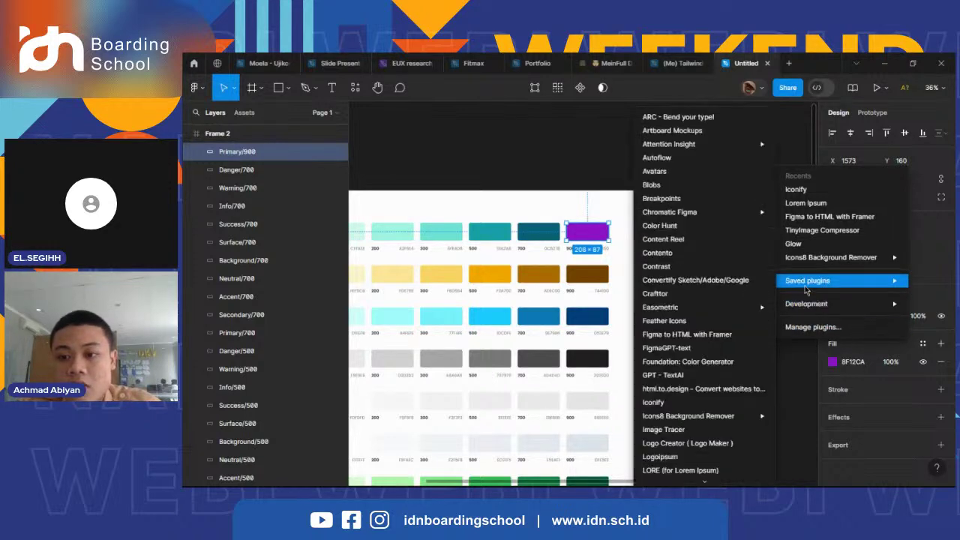
{"action": "left_click", "coordinate": [527, 156]}
- Search the plugins for "Color scal" and run Color scale generator with the Primary 900 swatch selected
{"action": "left_click", "coordinate": [356, 88]}
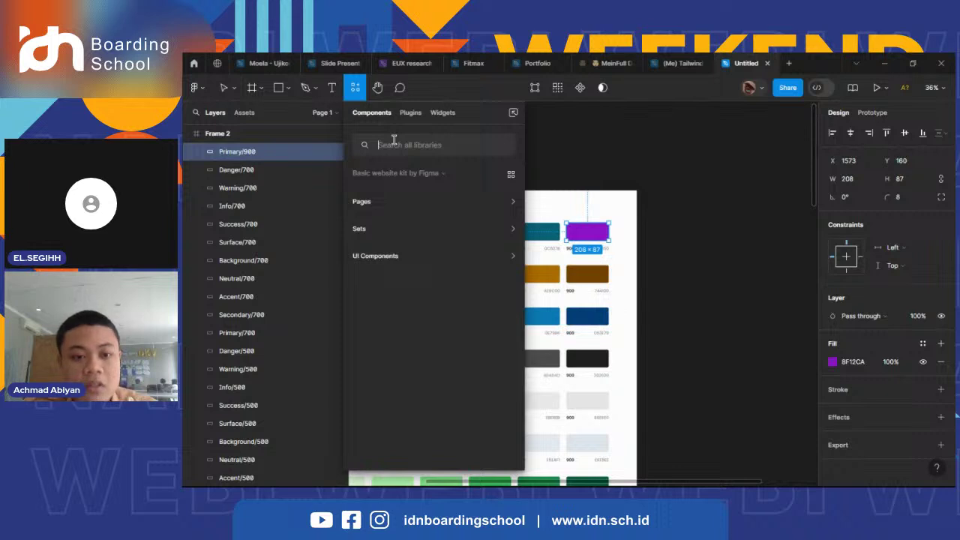
{"action": "type", "text": "Clor"}
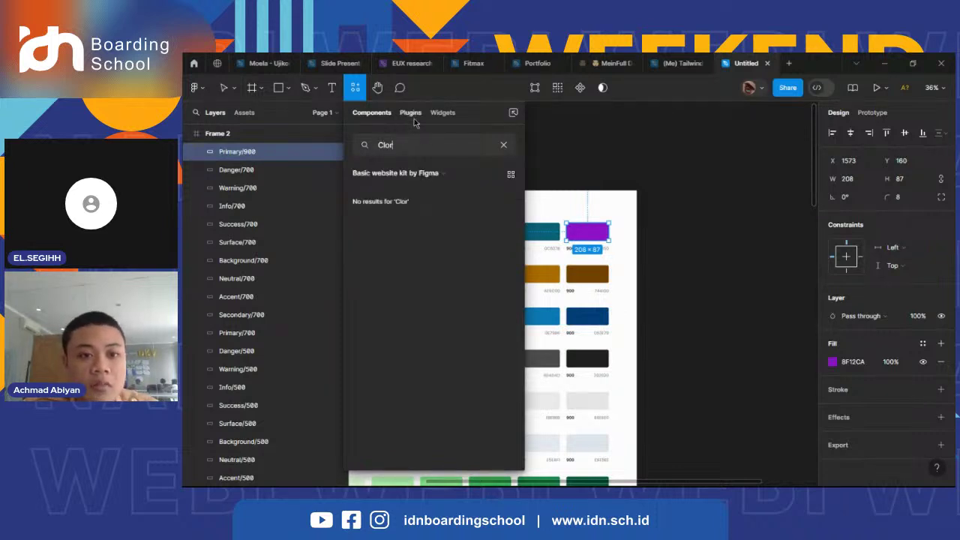
{"action": "left_click", "coordinate": [414, 118]}
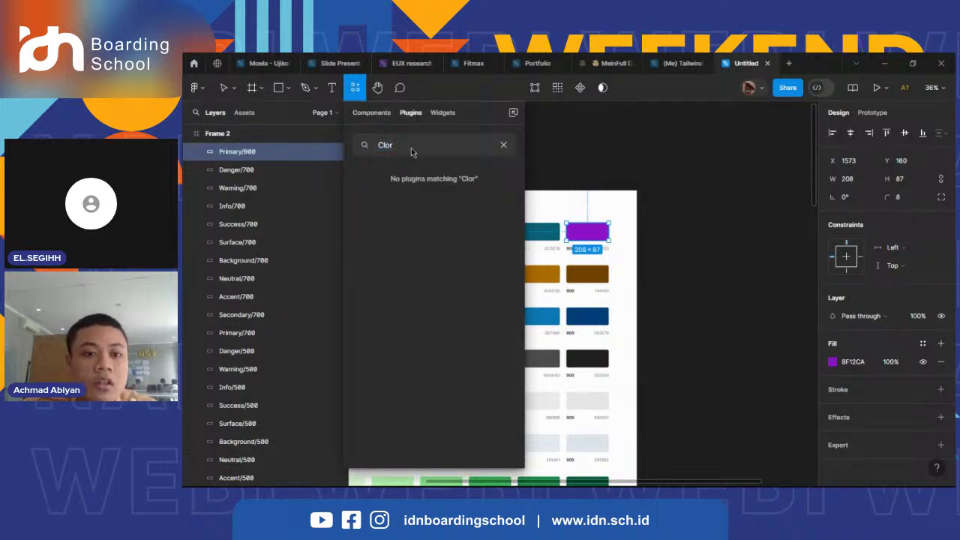
{"action": "key", "text": "BackSpace"}
{"action": "type", "text": "co"}
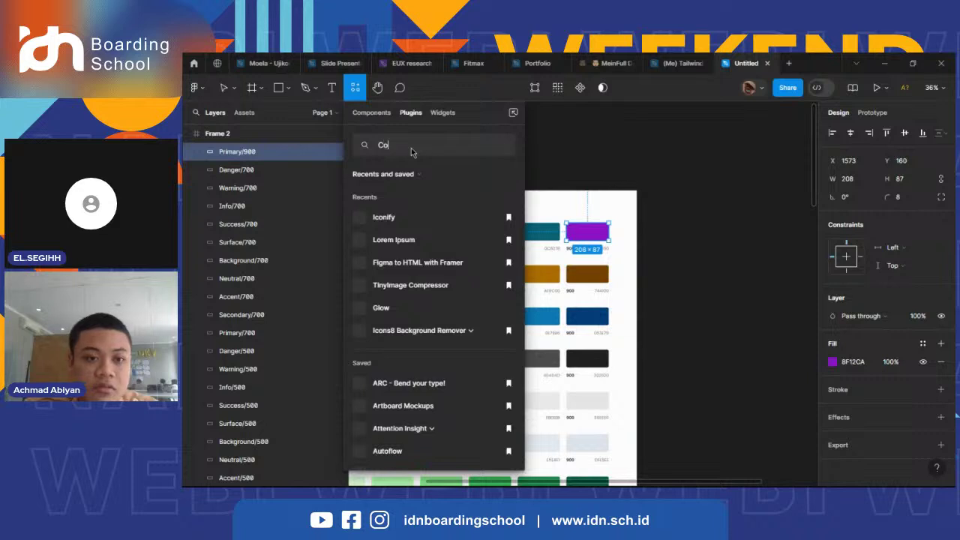
{"action": "type", "text": "lor scal"}
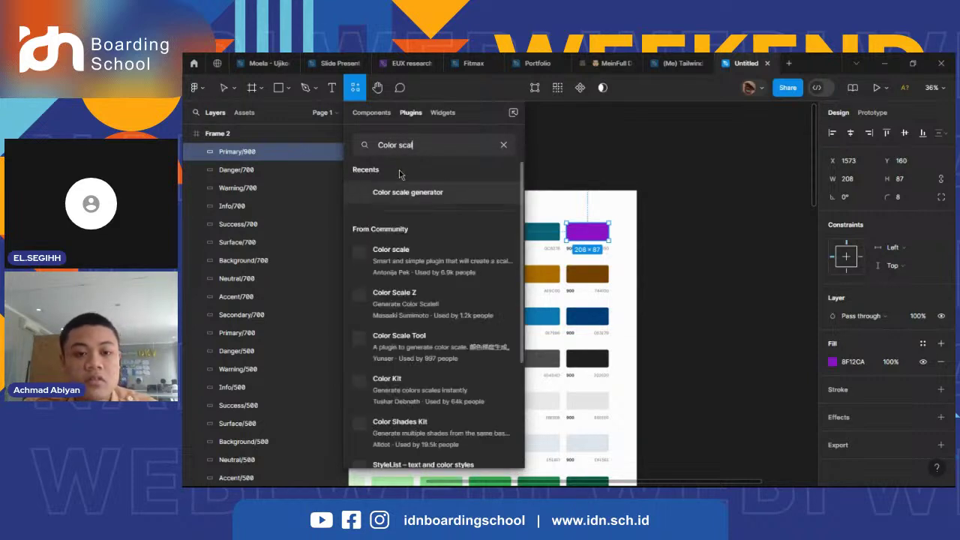
{"action": "left_click", "coordinate": [438, 194]}
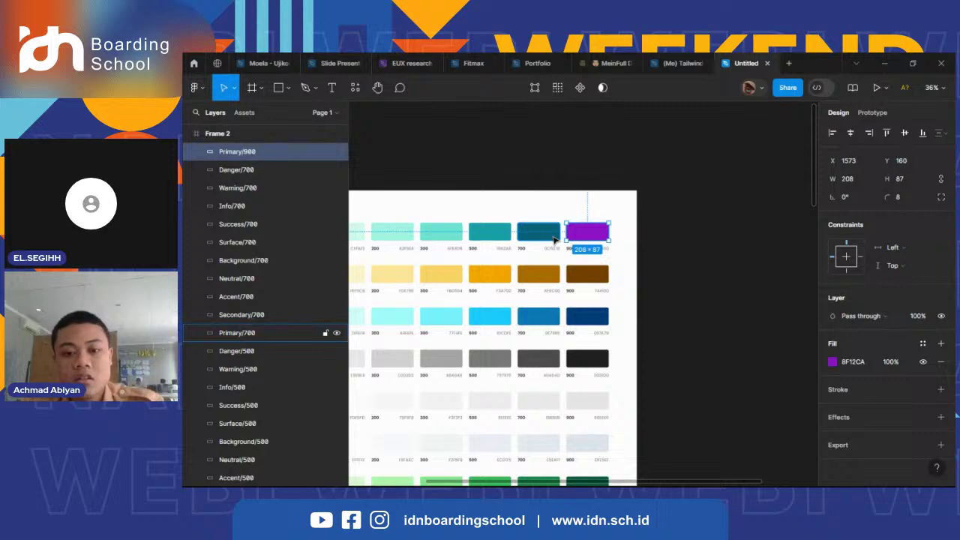
{"action": "scroll", "coordinate": [554, 240], "scroll_direction": "left", "scroll_amount": 3}
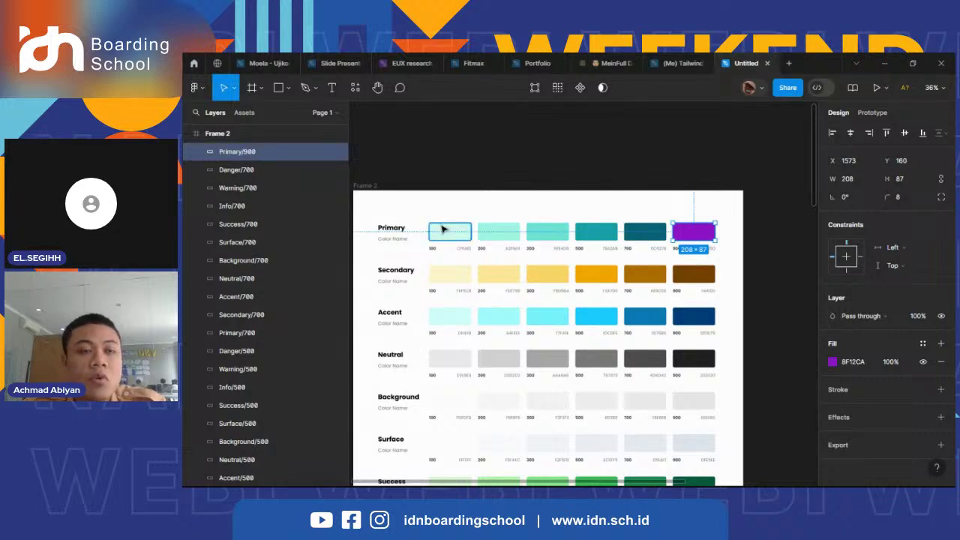
{"action": "key", "text": "ctrl+alt+p"}
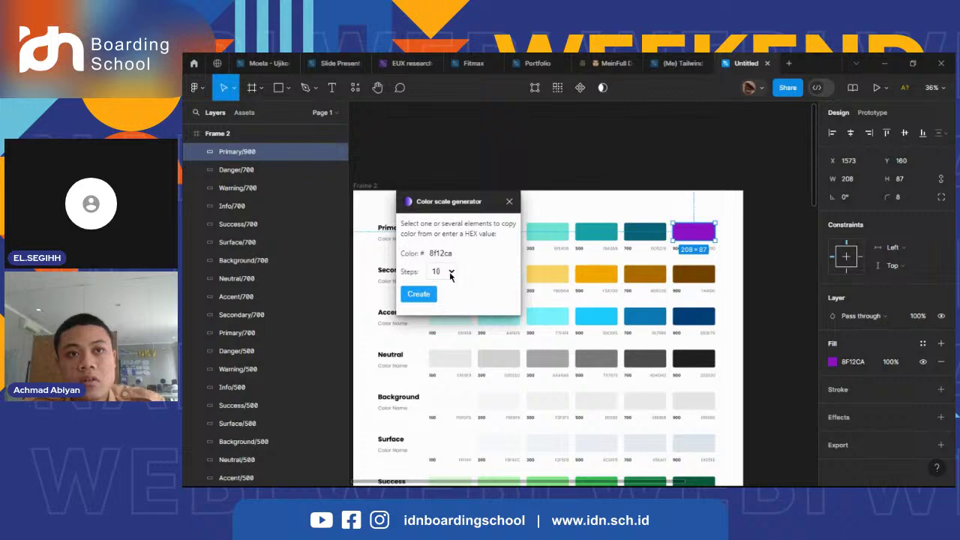
- Darken the fill of the Primary 900 swatch to 660096
{"action": "left_click", "coordinate": [832, 362]}
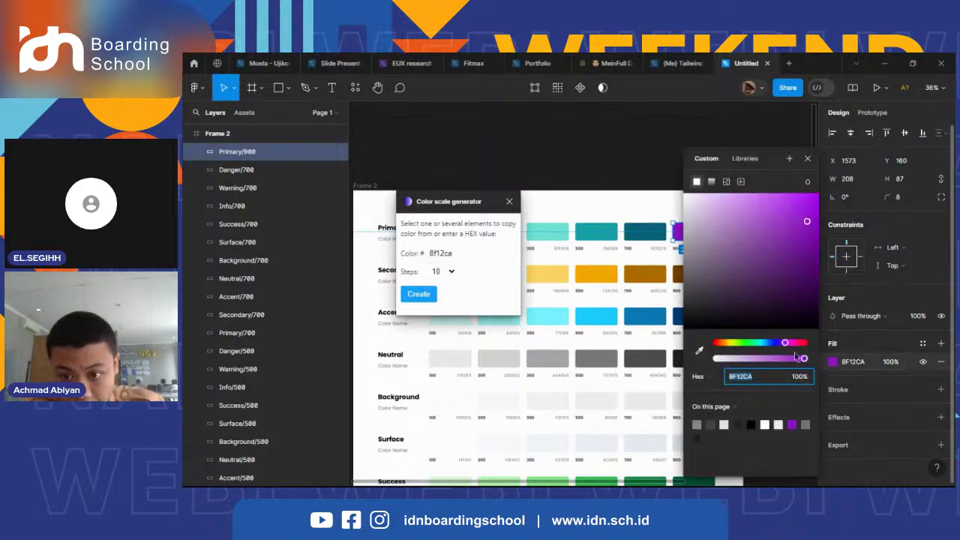
{"action": "left_click", "coordinate": [804, 274]}
{"action": "left_click_drag", "start_coordinate": [803, 278], "coordinate": [818, 248]}
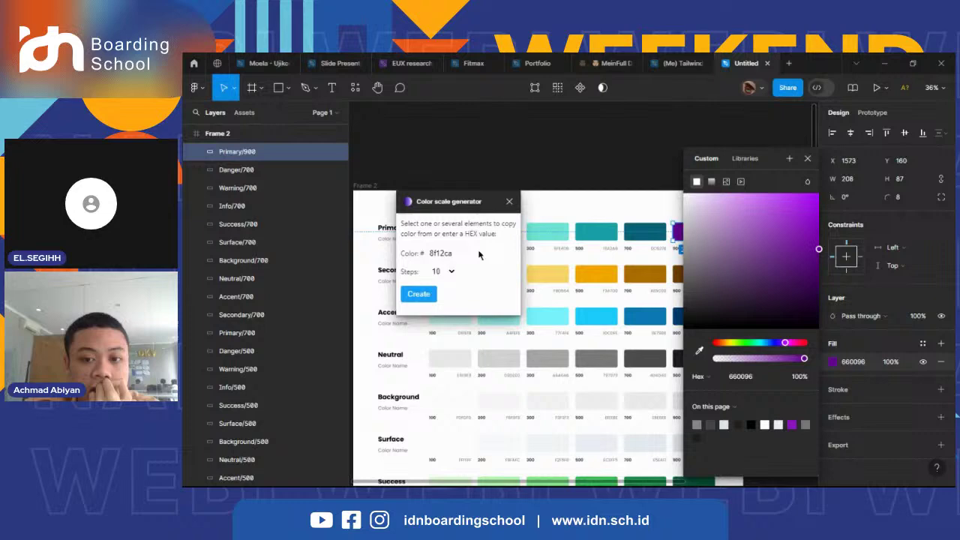
- Shift the hue of the Primary 500 swatch's fill to purple, 8319A8
{"action": "left_click", "coordinate": [593, 231]}
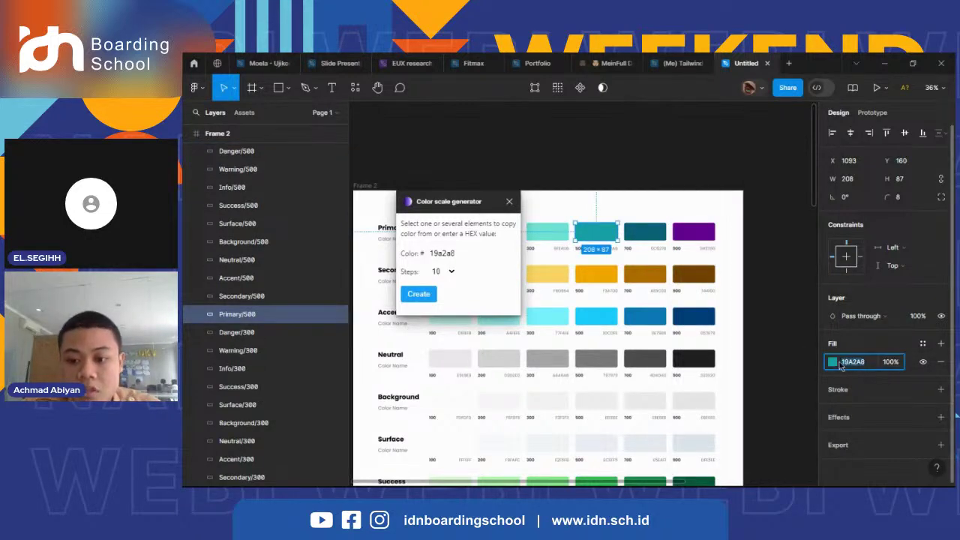
{"action": "left_click", "coordinate": [832, 362]}
{"action": "left_click_drag", "start_coordinate": [776, 343], "coordinate": [785, 343]}
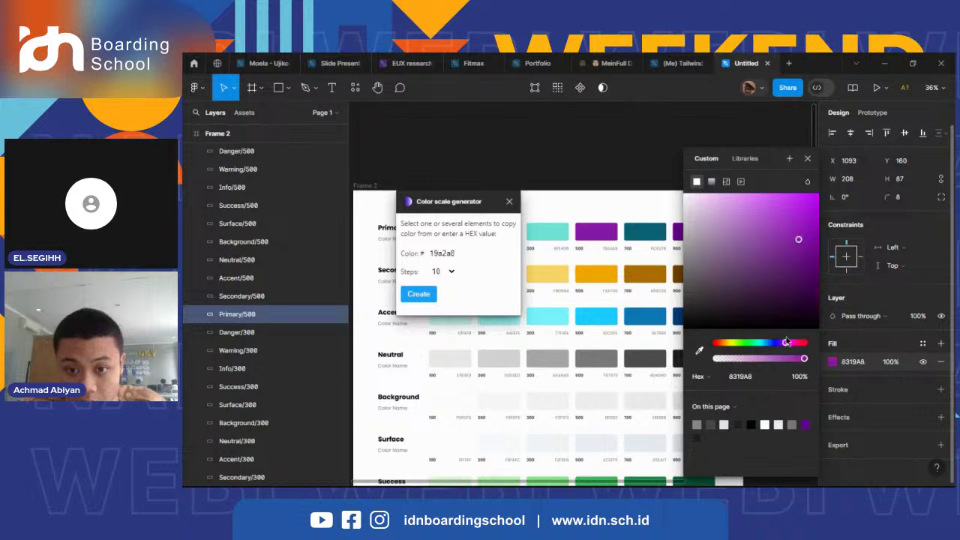
- Adjust the fill of the Primary 500 swatch to a fully saturated purple, 8500B4
{"action": "left_click_drag", "start_coordinate": [776, 239], "coordinate": [771, 196]}
{"action": "left_click_drag", "start_coordinate": [802, 229], "coordinate": [828, 233]}
{"action": "scroll", "coordinate": [540, 245], "scroll_direction": "right", "scroll_amount": 2}
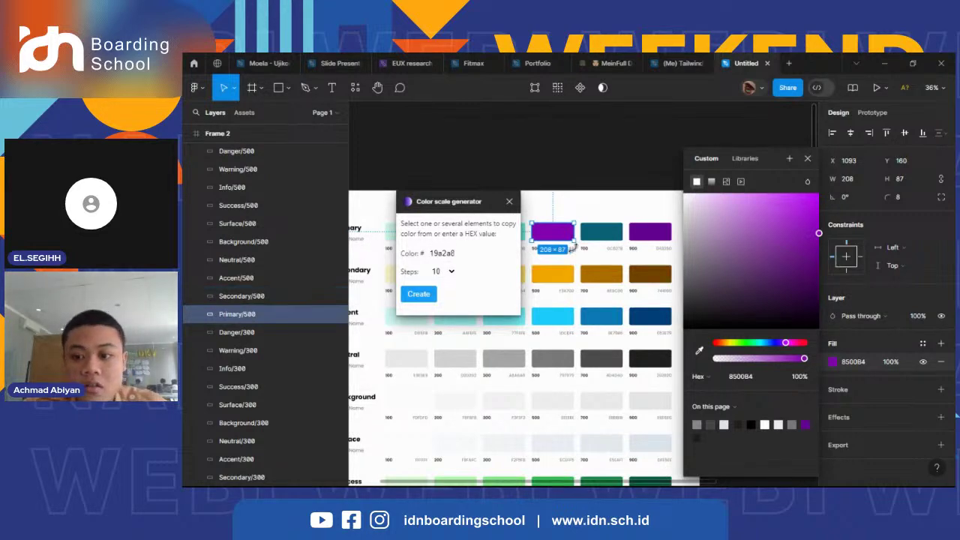
- Copy the Primary 500 fill value 8500B4 into Color scale generator and create a color scale with 10 steps
{"action": "left_click", "coordinate": [859, 366]}
{"action": "key", "text": "ctrl+c"}
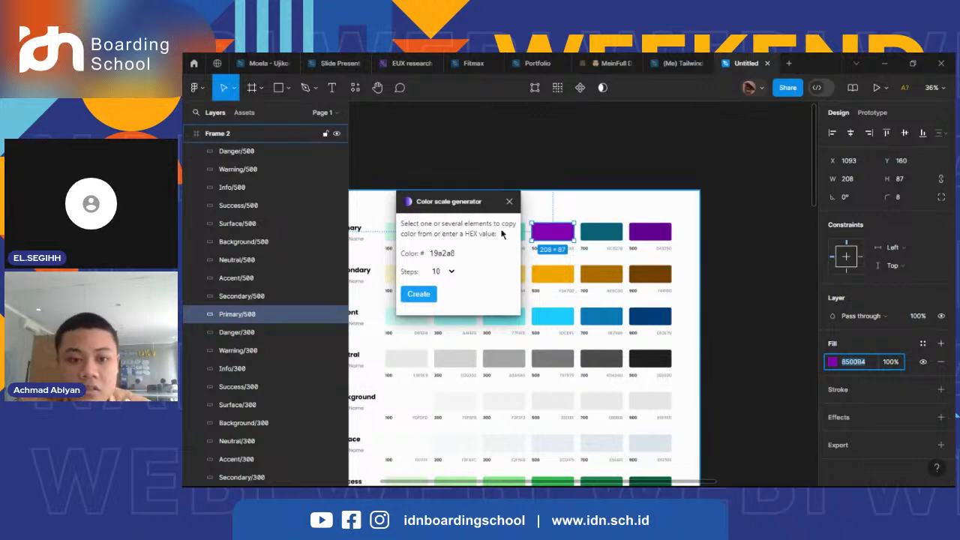
{"action": "double_click", "coordinate": [442, 252]}
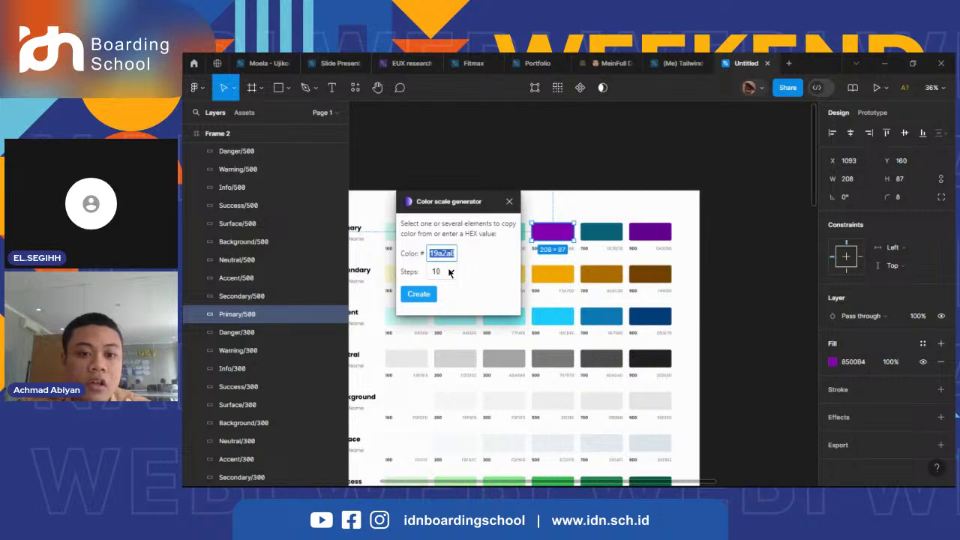
{"action": "key", "text": "ctrl+v"}
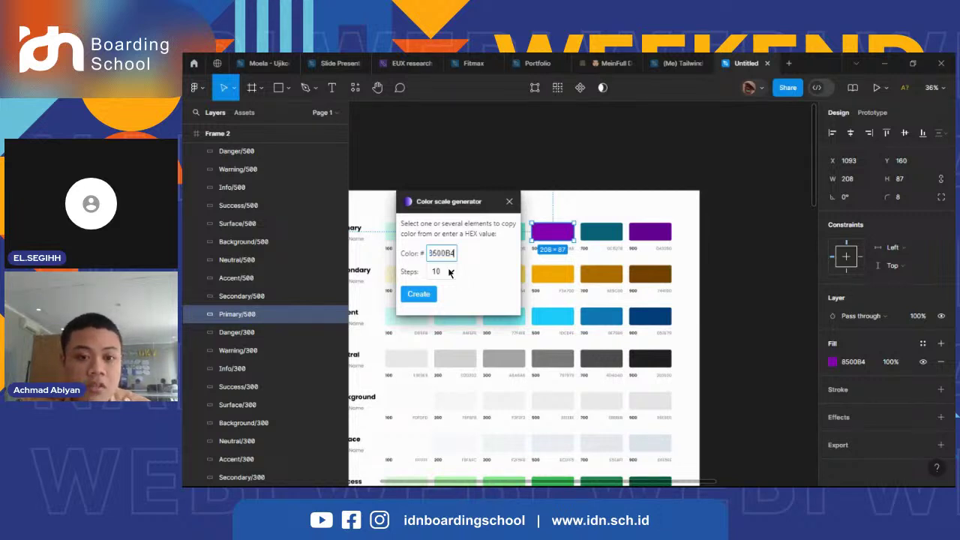
{"action": "left_click", "coordinate": [443, 274]}
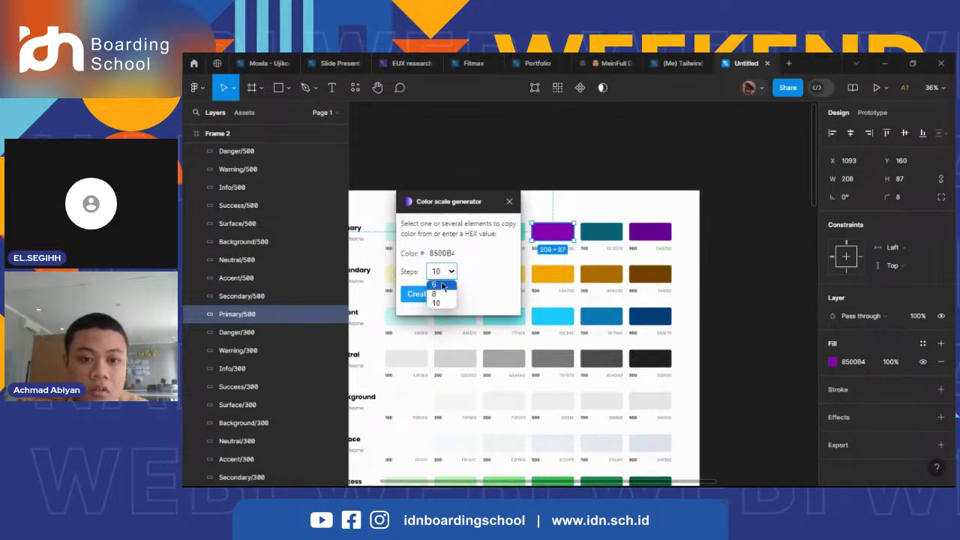
{"action": "left_click", "coordinate": [445, 302]}
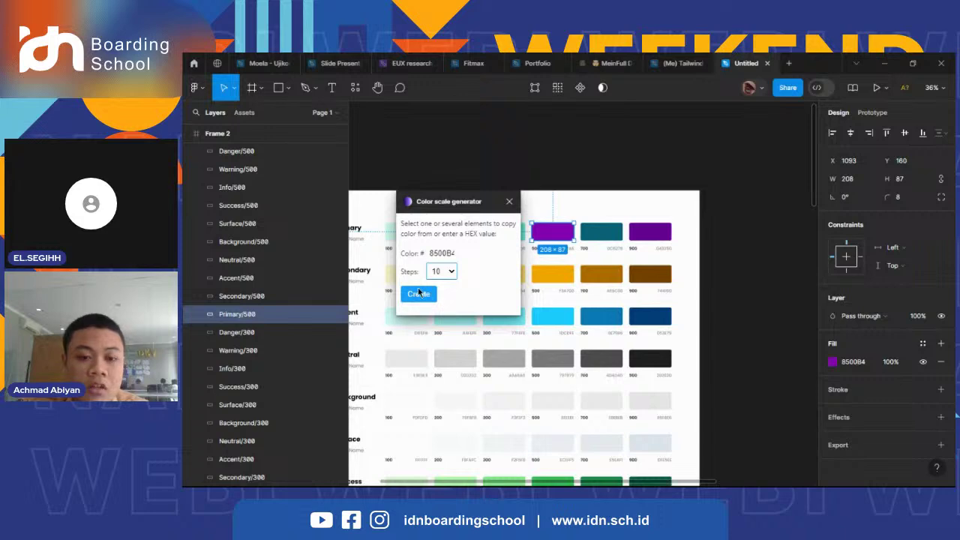
{"action": "left_click", "coordinate": [418, 294]}
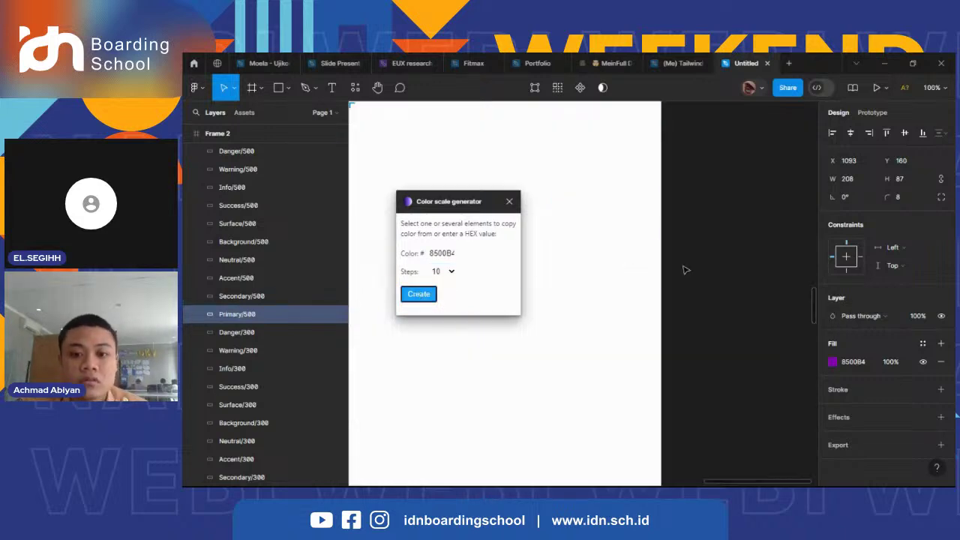
- Clear the selection and generate the 10-step color scale from 8500B4 again
{"action": "scroll", "coordinate": [684, 270], "scroll_direction": "down", "scroll_amount": 10}
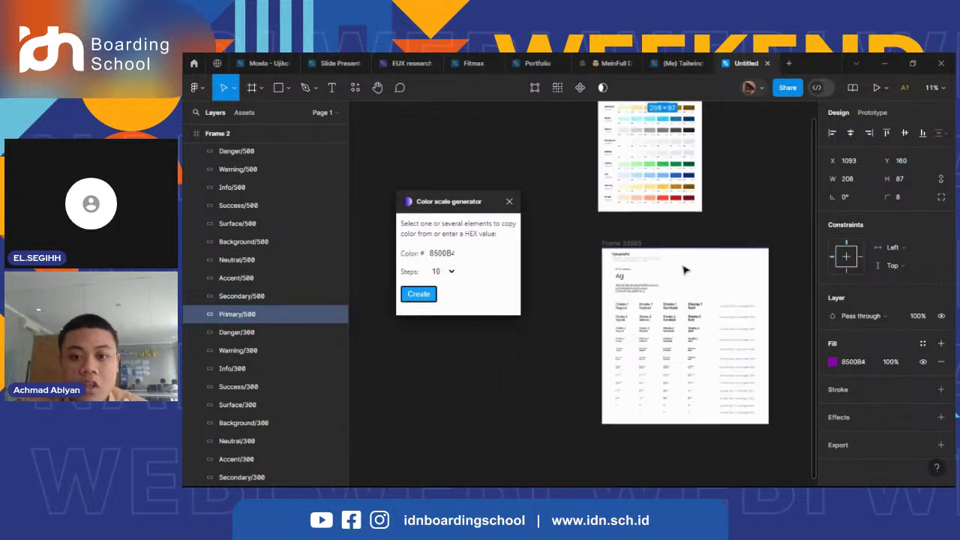
{"action": "scroll", "coordinate": [684, 270], "scroll_direction": "up", "scroll_amount": 5}
{"action": "left_click", "coordinate": [685, 269]}
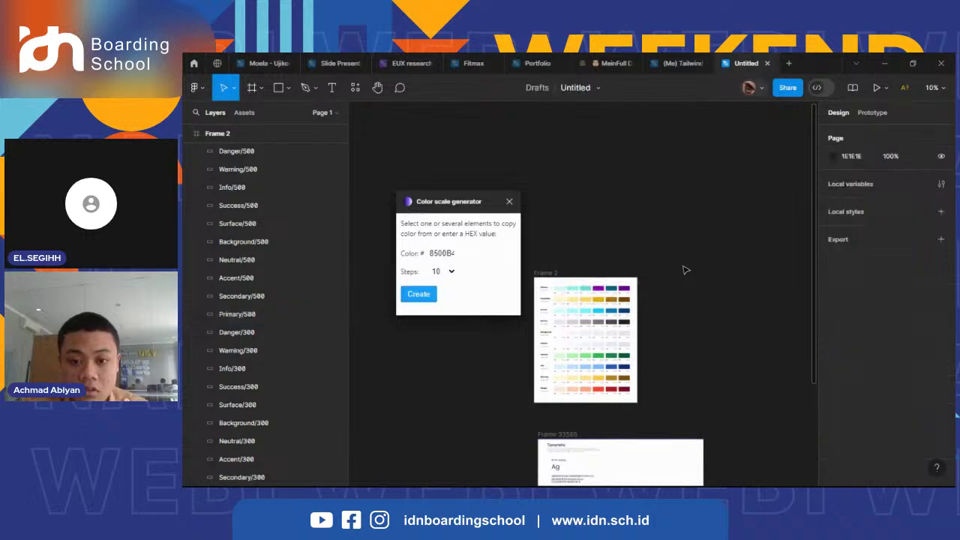
{"action": "left_click", "coordinate": [431, 296]}
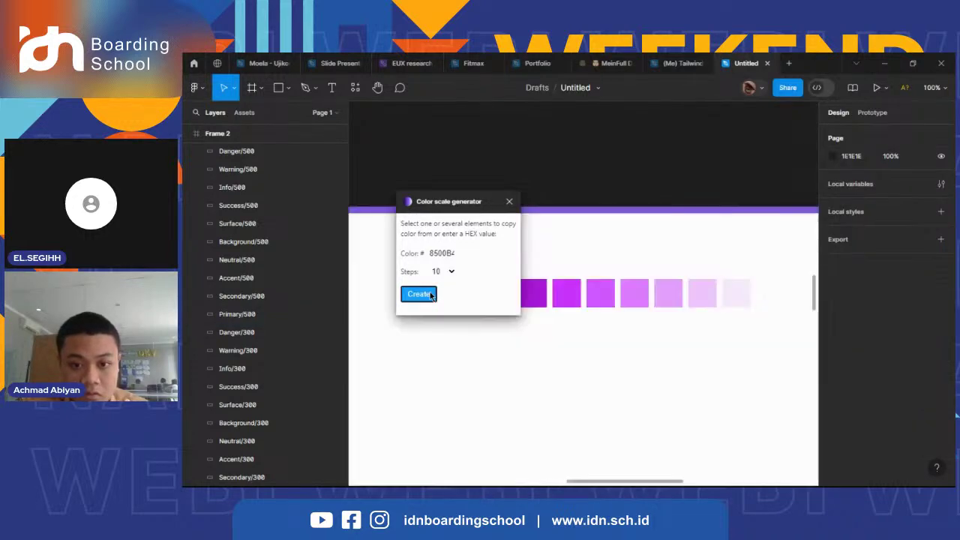
- Move the generated purple color scale out of the Typography frame onto the empty canvas above the palette frame
{"action": "scroll", "coordinate": [677, 294], "scroll_direction": "down", "scroll_amount": 8}
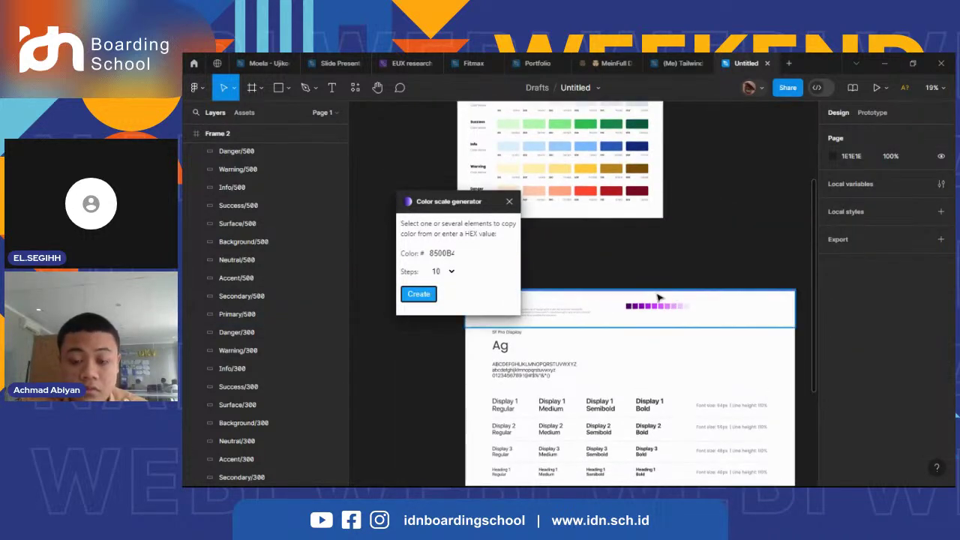
{"action": "left_click", "coordinate": [638, 307]}
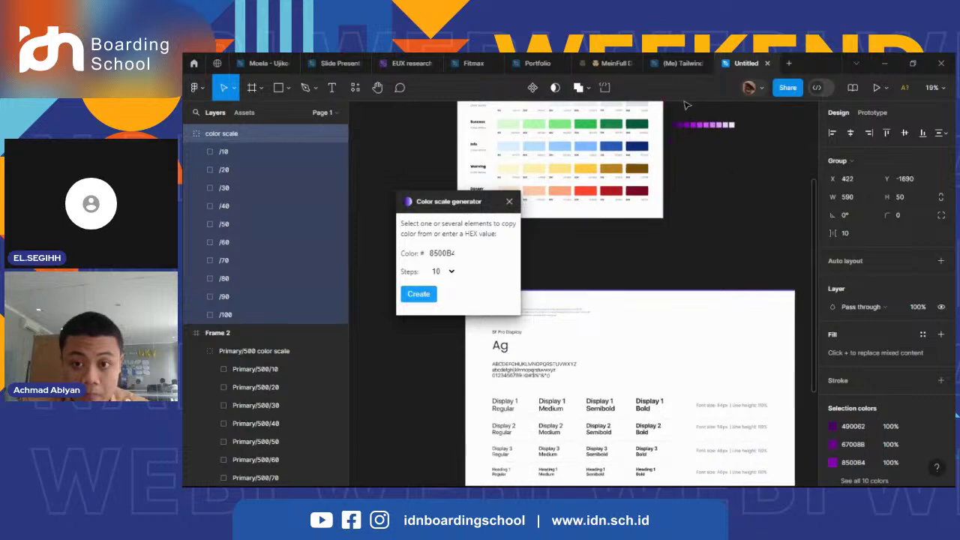
{"action": "scroll", "coordinate": [674, 105], "scroll_direction": "up", "scroll_amount": 4}
{"action": "scroll", "coordinate": [674, 101], "scroll_direction": "up", "scroll_amount": 2}
{"action": "scroll", "coordinate": [535, 177], "scroll_direction": "up", "scroll_amount": 5}
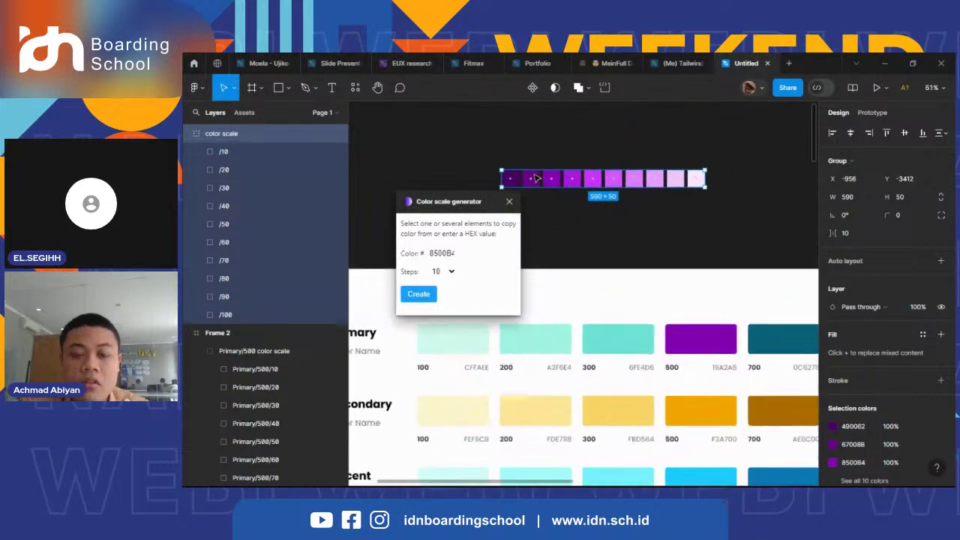
{"action": "scroll", "coordinate": [536, 178], "scroll_direction": "up", "scroll_amount": 2}
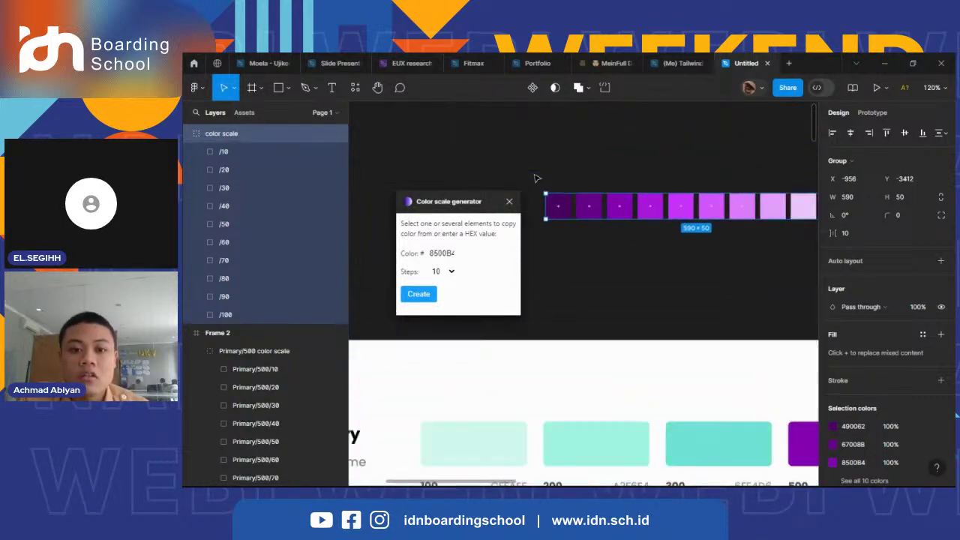
{"action": "scroll", "coordinate": [536, 178], "scroll_direction": "down", "scroll_amount": 4}
{"action": "left_click", "coordinate": [508, 202]}
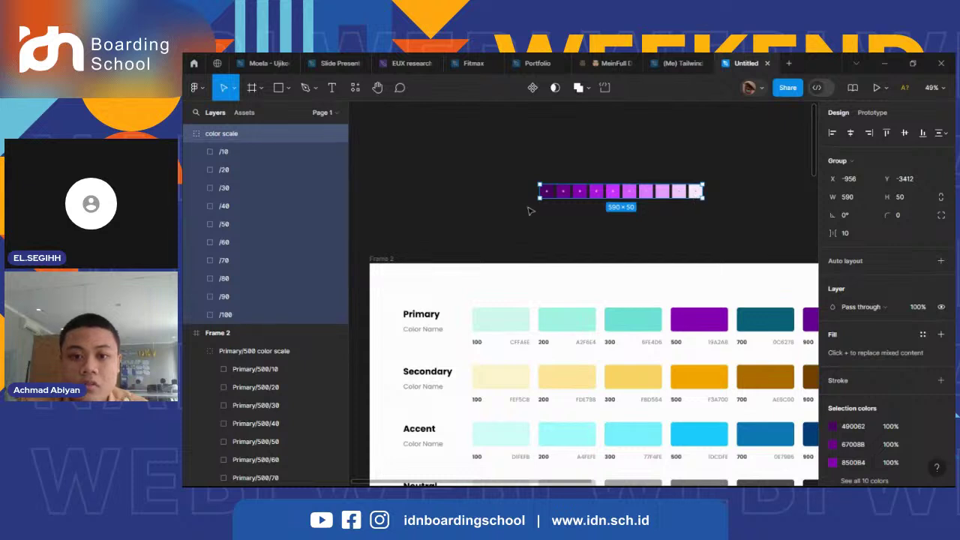
- Recolor the Primary 100 swatch by sampling the lightest shade of the generated scale, F9EAFF
{"action": "left_click", "coordinate": [693, 193]}
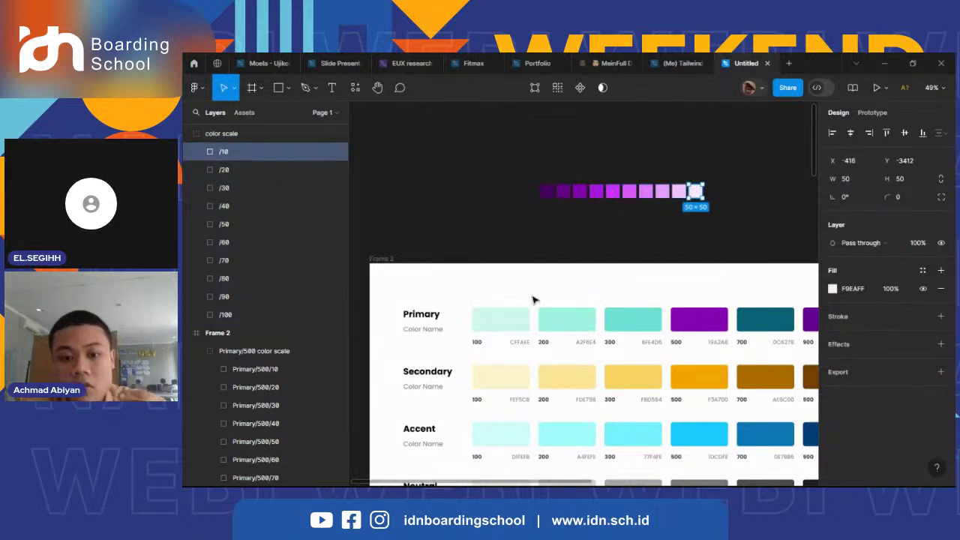
{"action": "left_click", "coordinate": [509, 322]}
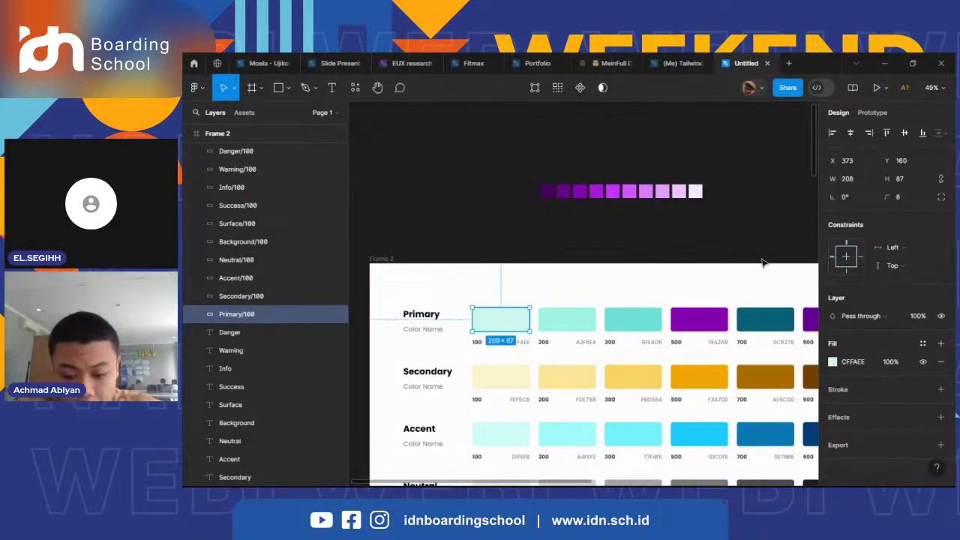
{"action": "scroll", "coordinate": [701, 193], "scroll_direction": "up", "scroll_amount": 3, "text": "ctrl"}
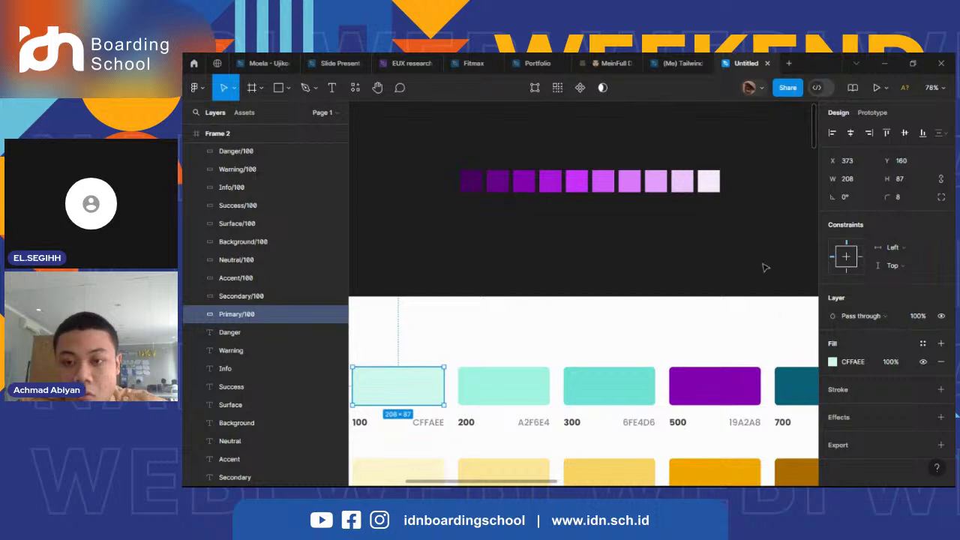
{"action": "key", "text": "i"}
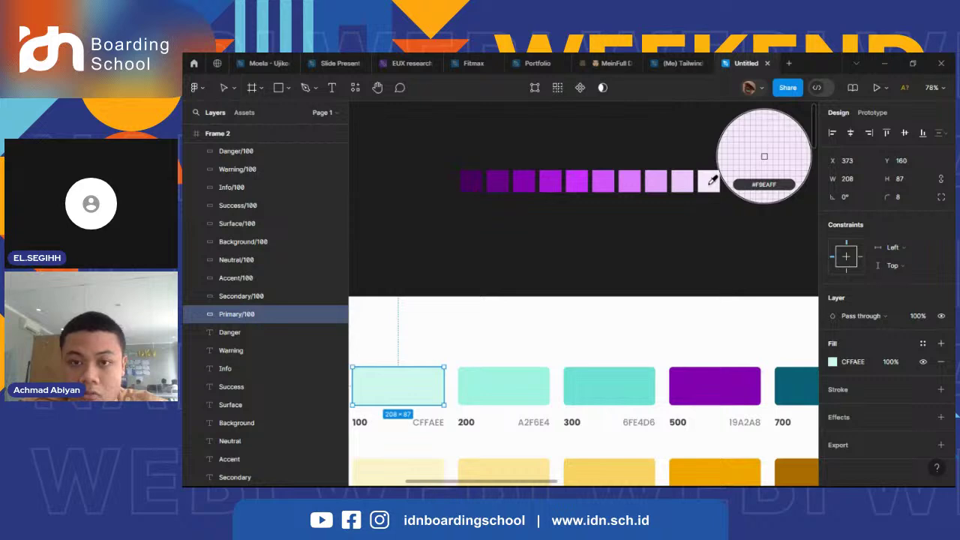
{"action": "left_click", "coordinate": [708, 181]}
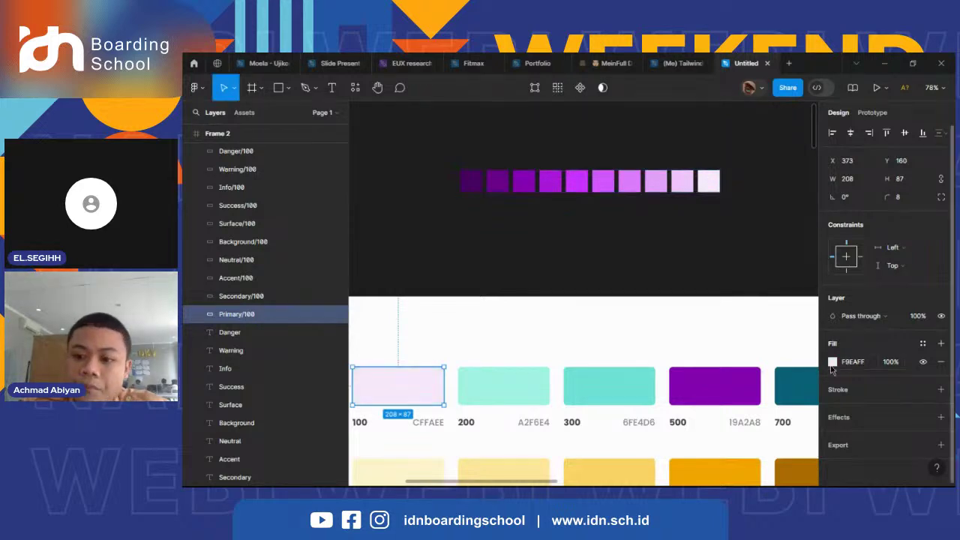
{"action": "left_click", "coordinate": [647, 254]}
- Copy the lightest scale square's hex value and replace the Primary 100 swatch's label with F9EAFF
{"action": "scroll", "coordinate": [647, 254], "scroll_direction": "down", "scroll_amount": 2}
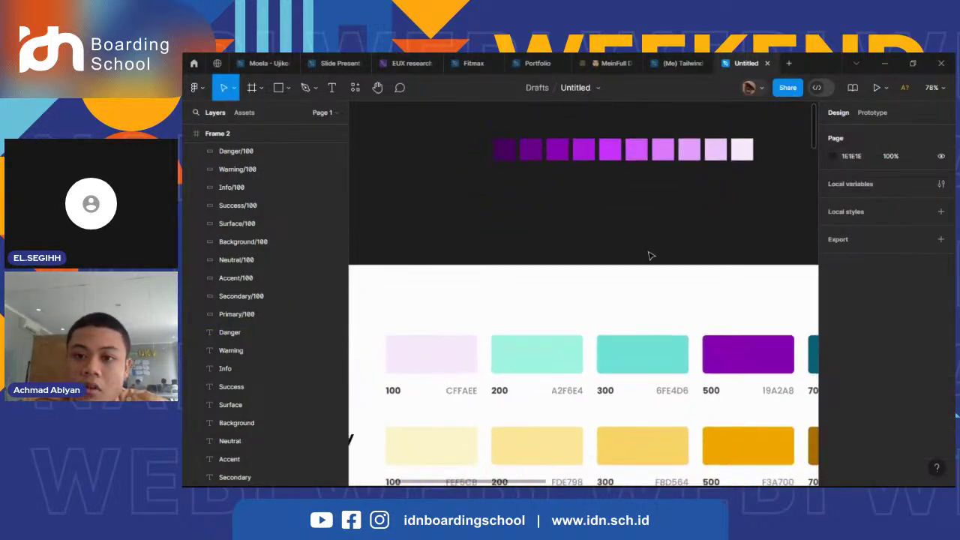
{"action": "scroll", "coordinate": [650, 255], "scroll_direction": "up", "scroll_amount": 2}
{"action": "scroll", "coordinate": [649, 255], "scroll_direction": "left", "scroll_amount": 3}
{"action": "scroll", "coordinate": [649, 255], "scroll_direction": "down", "scroll_amount": 1}
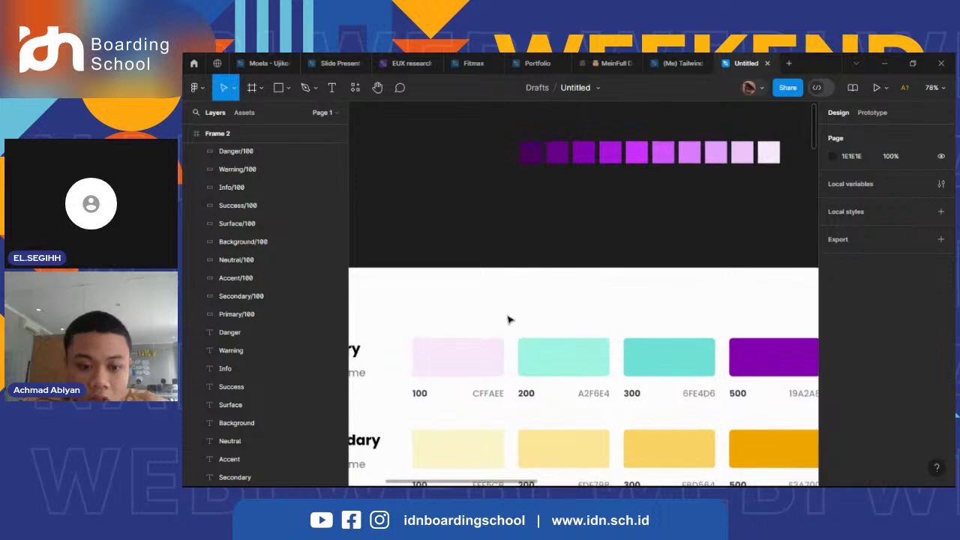
{"action": "double_click", "coordinate": [773, 156]}
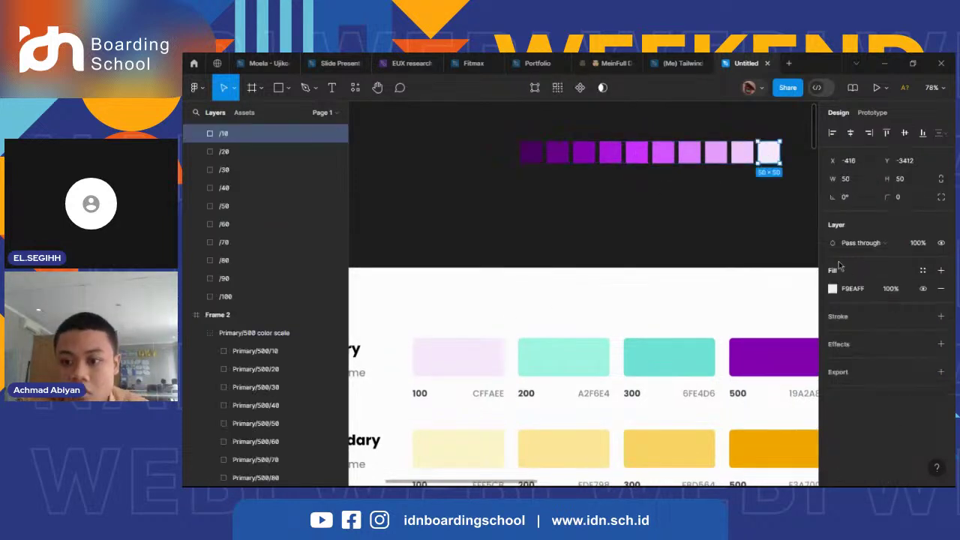
{"action": "left_click", "coordinate": [852, 289]}
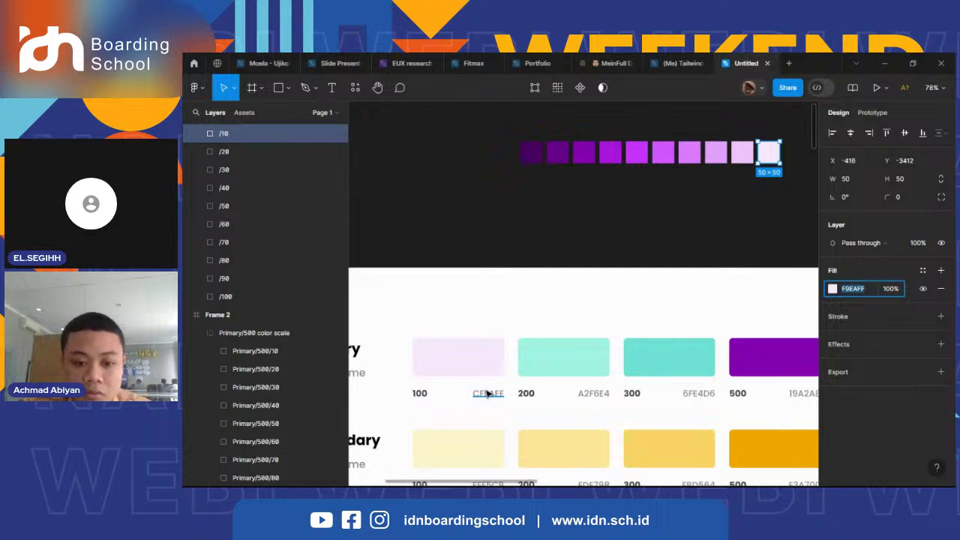
{"action": "key", "text": "ctrl+c"}
{"action": "double_click", "coordinate": [486, 393]}
{"action": "key", "text": "ctrl+v"}
{"action": "key", "text": "Escape"}
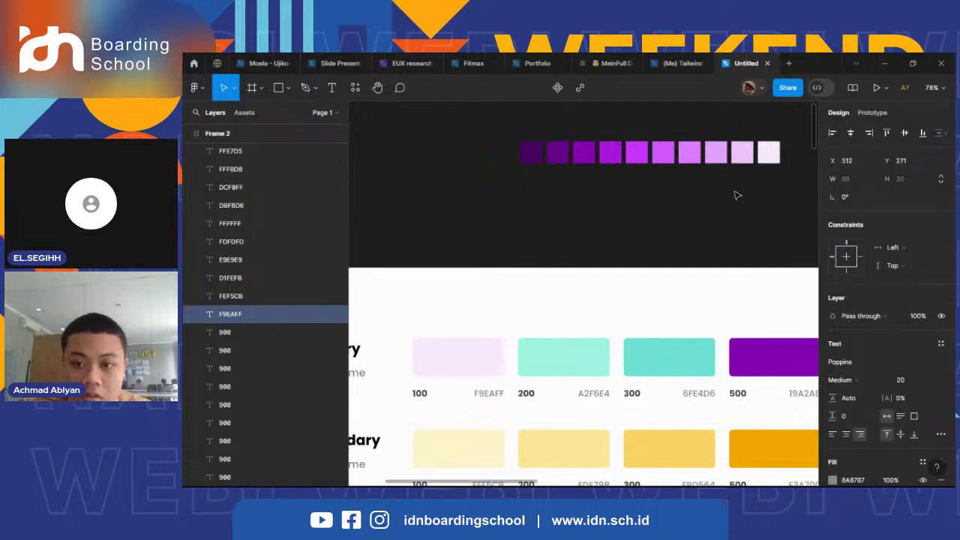
- Recolor the Primary 200 swatch by sampling the second-lightest shade of the generated scale, F0C5FF
{"action": "left_click", "coordinate": [554, 369]}
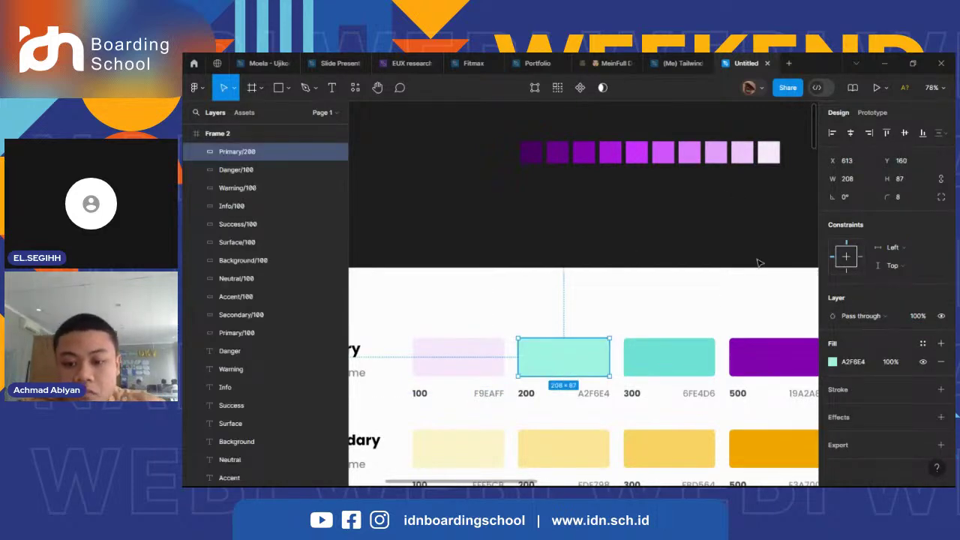
{"action": "key", "text": "i"}
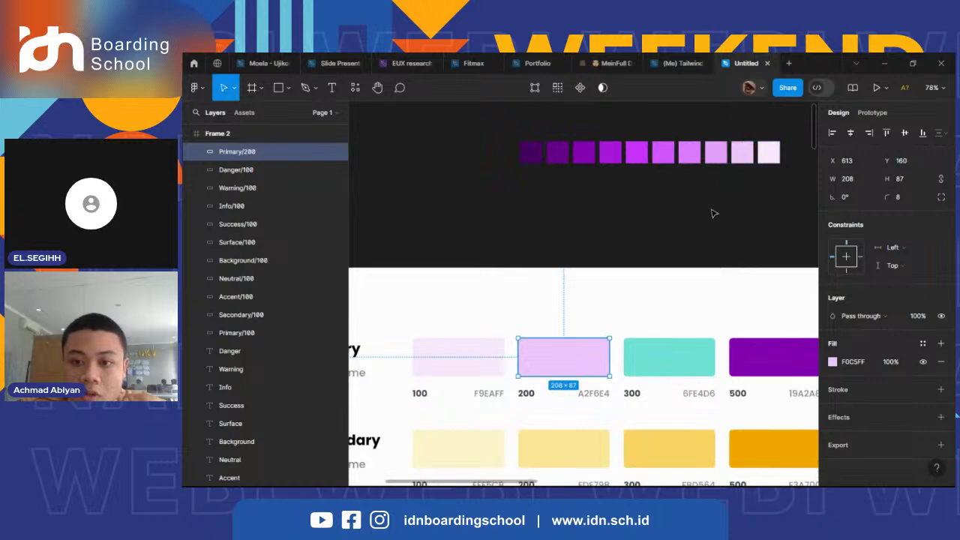
{"action": "left_click", "coordinate": [742, 152]}
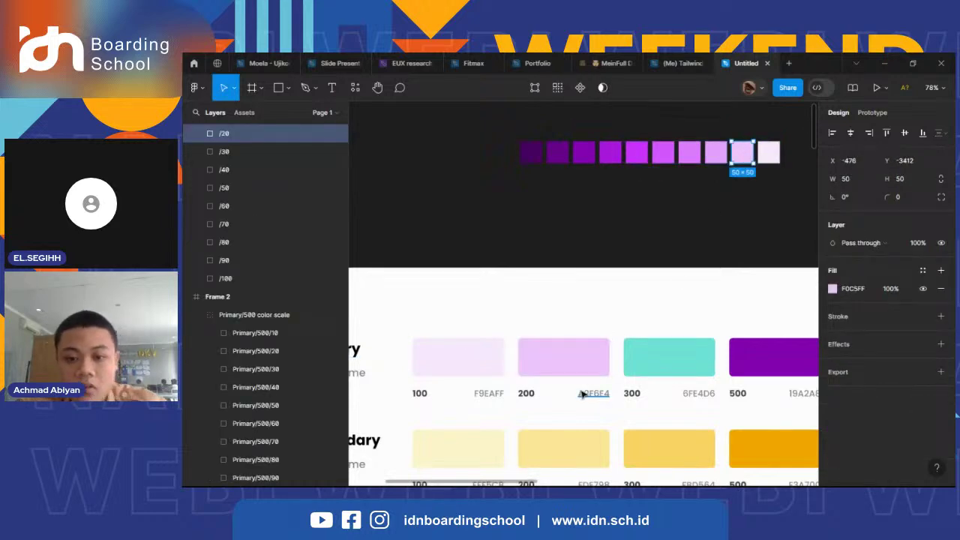
- Copy the second-lightest scale square's hex value and replace the Primary 200 swatch's label with F0C5FF
{"action": "left_click", "coordinate": [588, 392]}
{"action": "left_click", "coordinate": [742, 156]}
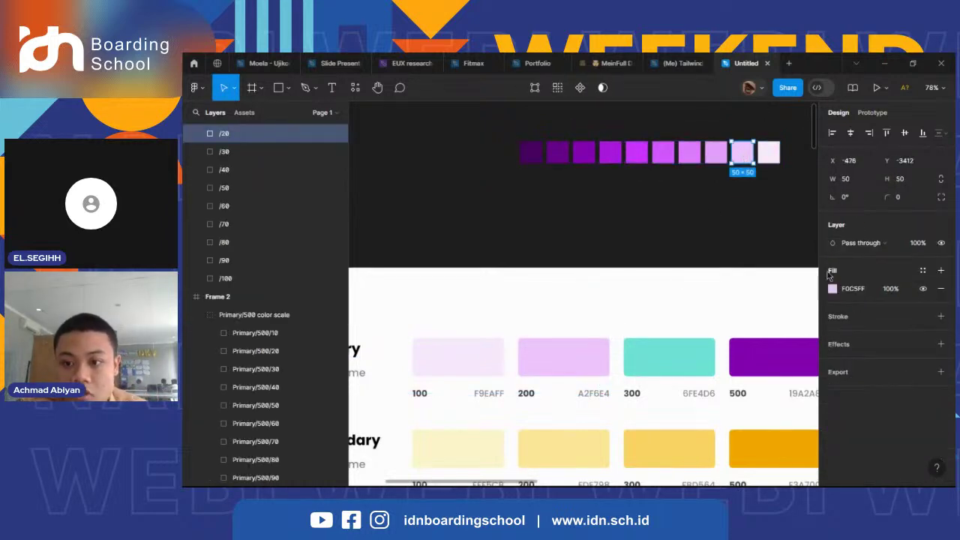
{"action": "left_click", "coordinate": [589, 391]}
{"action": "double_click", "coordinate": [588, 392]}
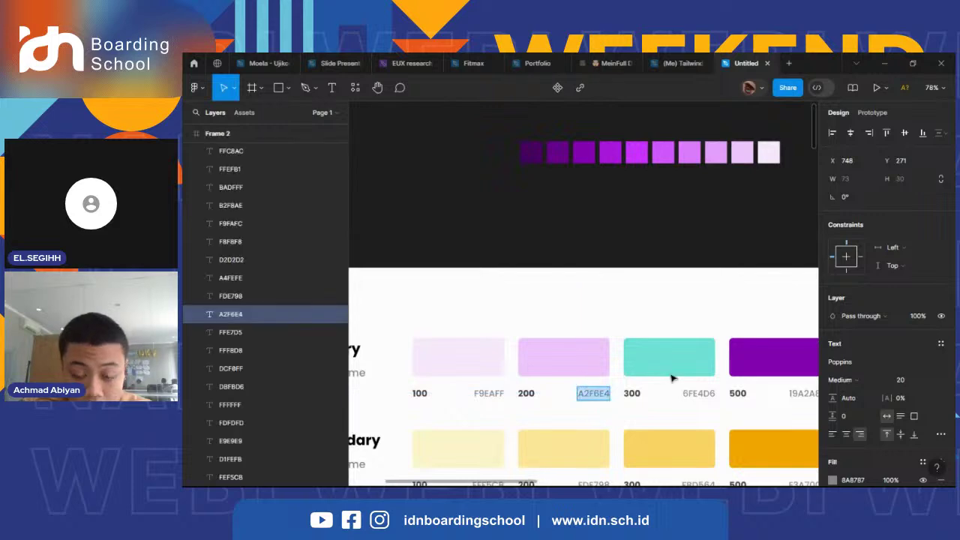
{"action": "key", "text": "ctrl+v"}
{"action": "left_click", "coordinate": [728, 238]}
- Recolor the Primary 300 swatch by sampling the third-lightest shade of the generated scale, E6A0FF
{"action": "scroll", "coordinate": [663, 161], "scroll_direction": "right", "scroll_amount": 3}
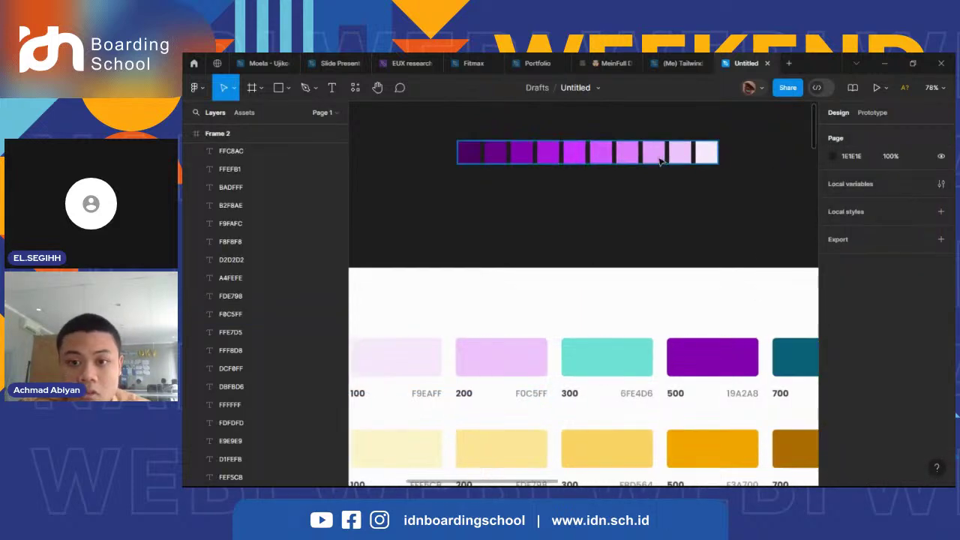
{"action": "left_click", "coordinate": [659, 159]}
{"action": "left_click", "coordinate": [619, 356]}
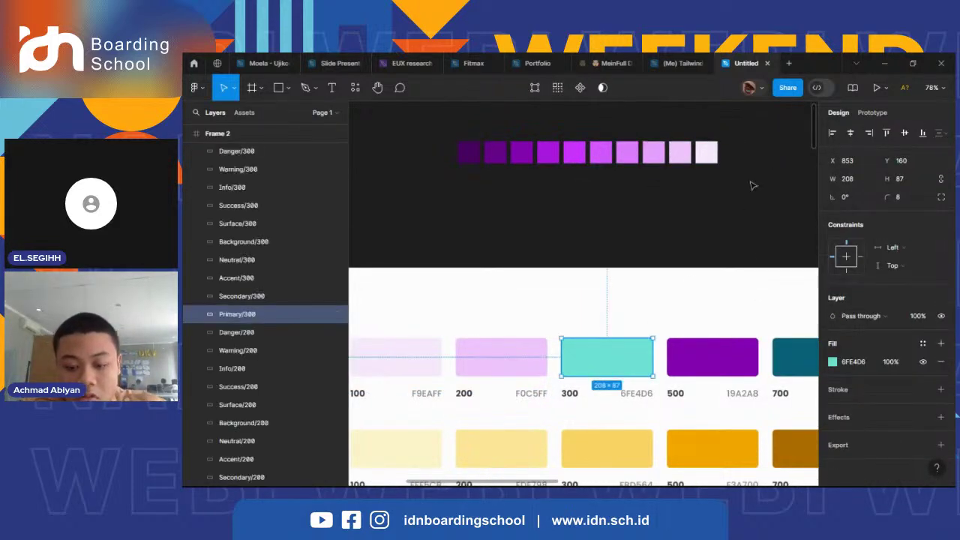
{"action": "key", "text": "i"}
{"action": "left_click", "coordinate": [652, 152]}
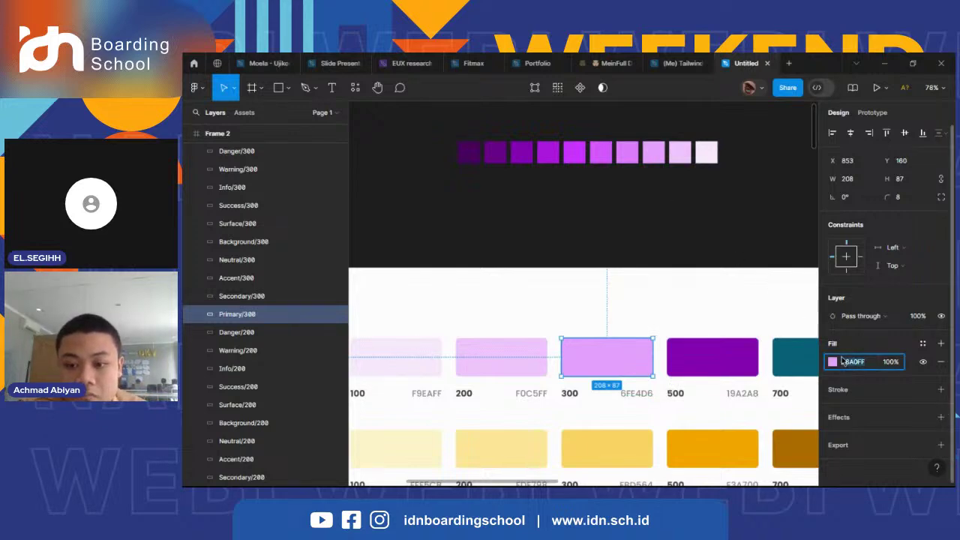
- Replace the Primary 300 swatch's hex label with its copied fill value, E6A0FF
{"action": "left_click", "coordinate": [634, 395]}
{"action": "double_click", "coordinate": [633, 395]}
{"action": "key", "text": "ctrl+v"}
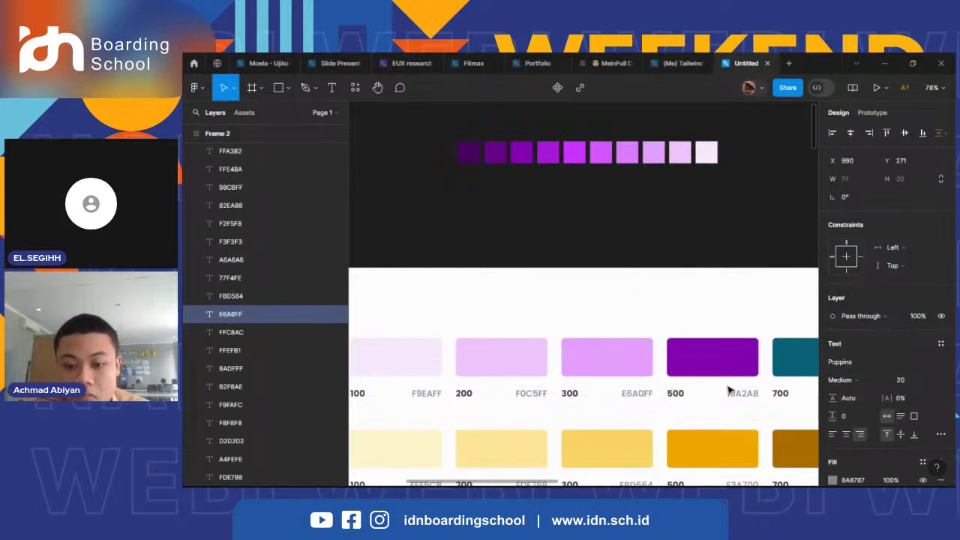
{"action": "left_click", "coordinate": [672, 261]}
{"action": "scroll", "coordinate": [673, 260], "scroll_direction": "right", "scroll_amount": 3}
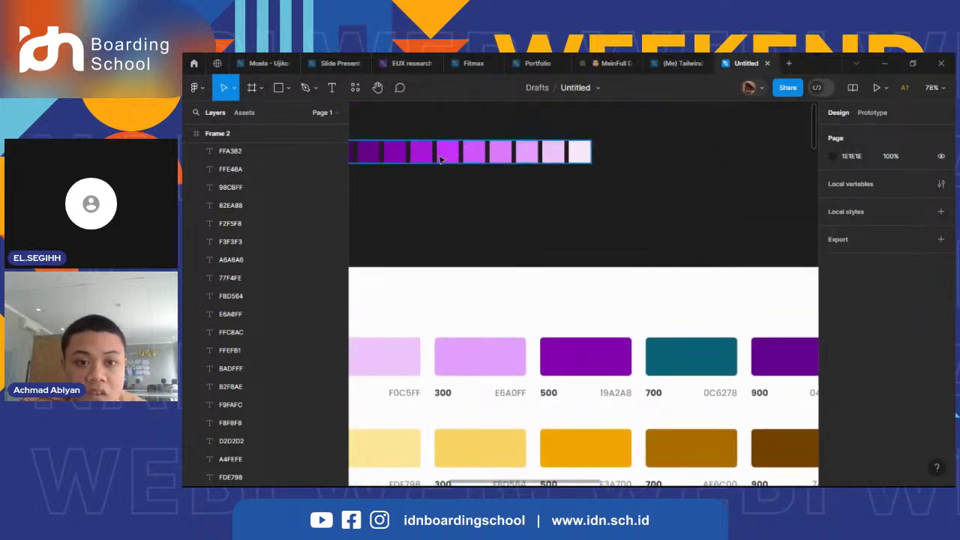
- Set the Primary 700 swatch's fill to 8500B4, copied from the third-darkest square of the generated scale
{"action": "left_click", "coordinate": [401, 154]}
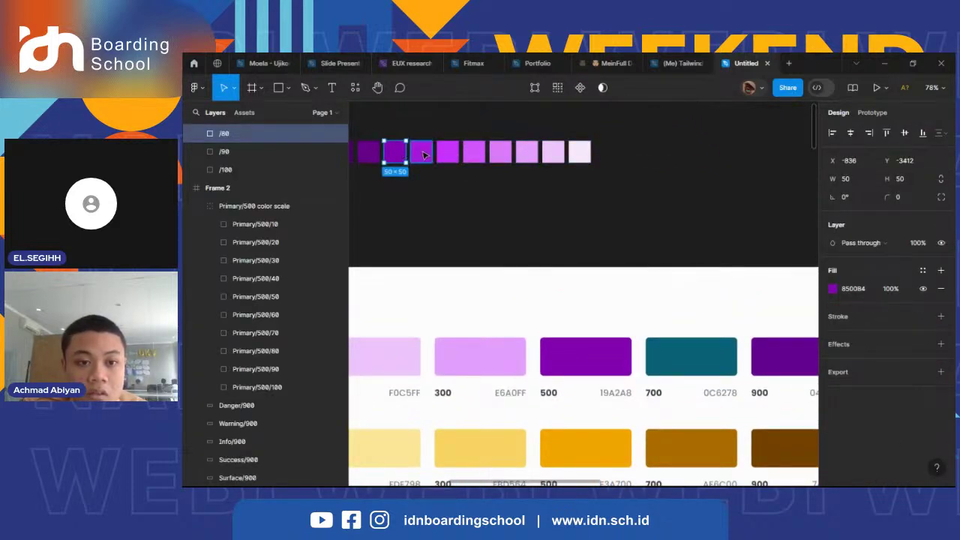
{"action": "left_click", "coordinate": [423, 155]}
{"action": "left_click", "coordinate": [852, 288]}
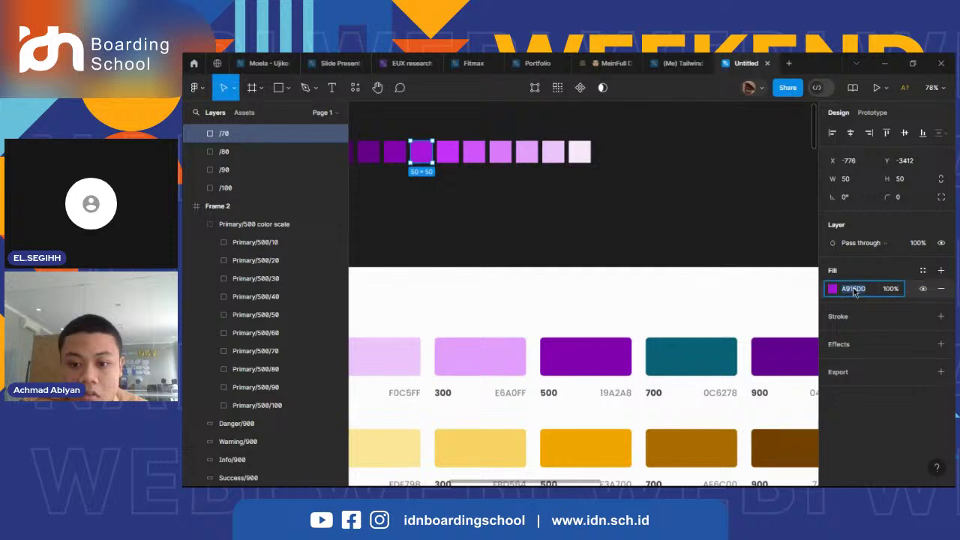
{"action": "left_click", "coordinate": [701, 372]}
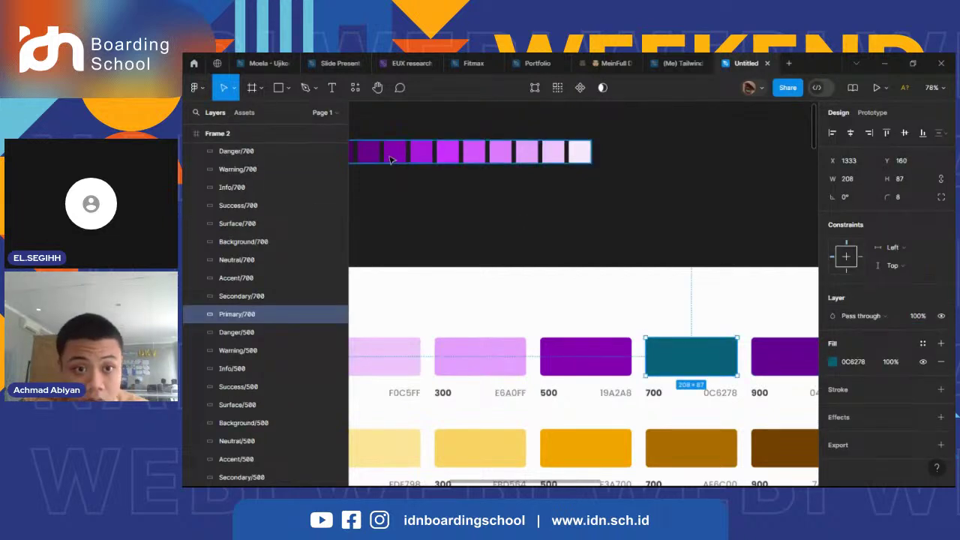
{"action": "left_click", "coordinate": [395, 153]}
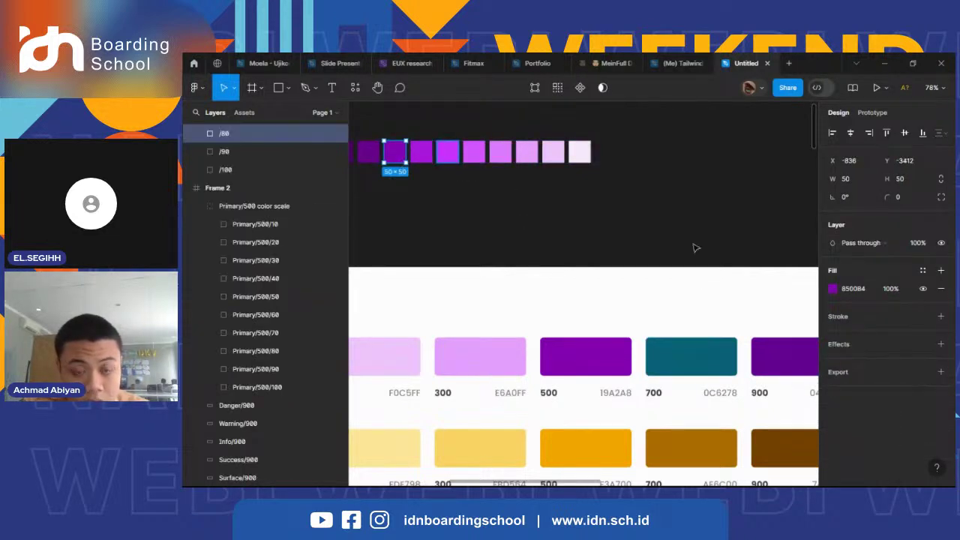
{"action": "left_click", "coordinate": [851, 289]}
{"action": "double_click", "coordinate": [678, 373]}
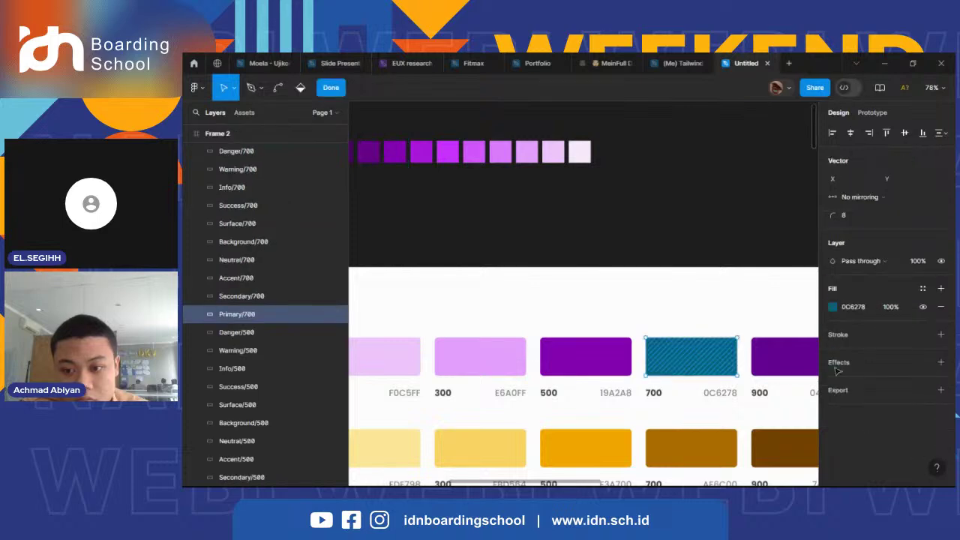
{"action": "left_click", "coordinate": [855, 309]}
{"action": "type", "text": "850084"}
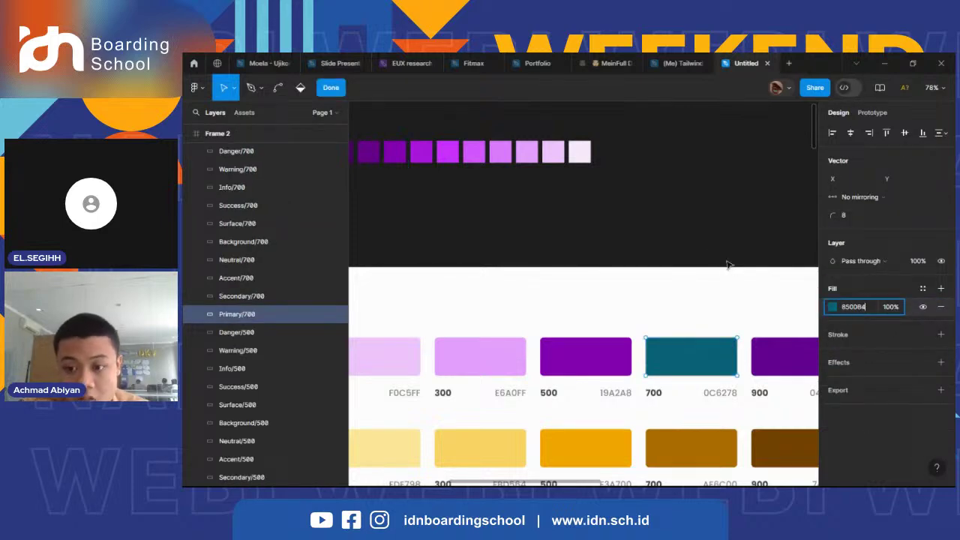
{"action": "key", "text": "Return"}
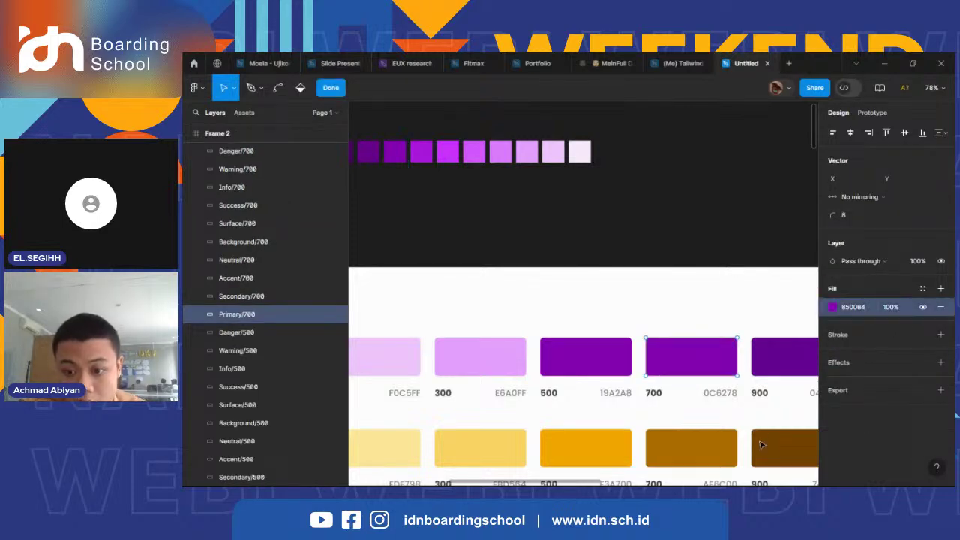
- Replace the Primary 700 swatch's hex label with 8500B4
{"action": "left_click", "coordinate": [724, 394]}
{"action": "double_click", "coordinate": [727, 393]}
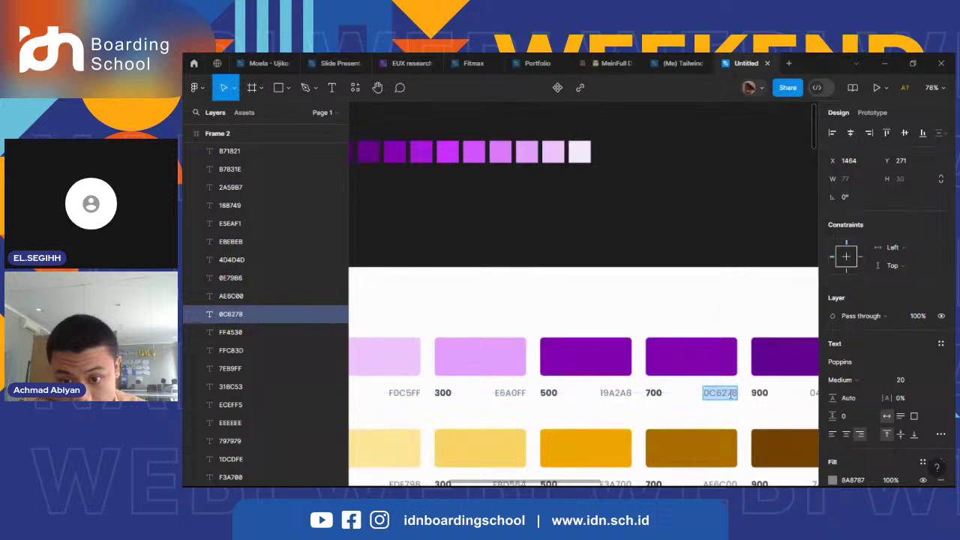
{"action": "type", "text": "8500B4"}
{"action": "key", "text": "Escape"}
{"action": "key", "text": "Escape"}
- Try the second-darkest scale square's copied hex value, 67008B, as the Primary 700 swatch's fill
{"action": "scroll", "coordinate": [600, 247], "scroll_direction": "left", "scroll_amount": 2}
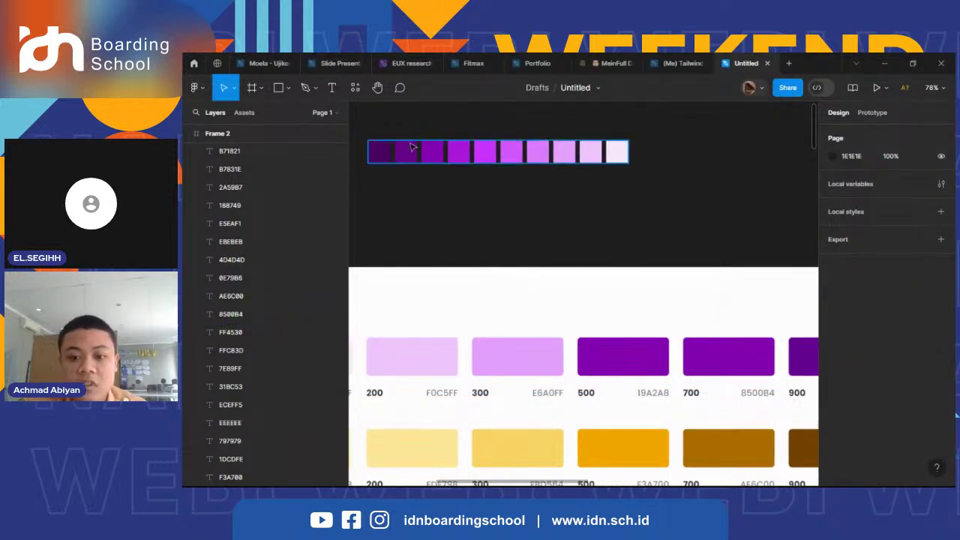
{"action": "left_click", "coordinate": [403, 154]}
{"action": "double_click", "coordinate": [404, 154]}
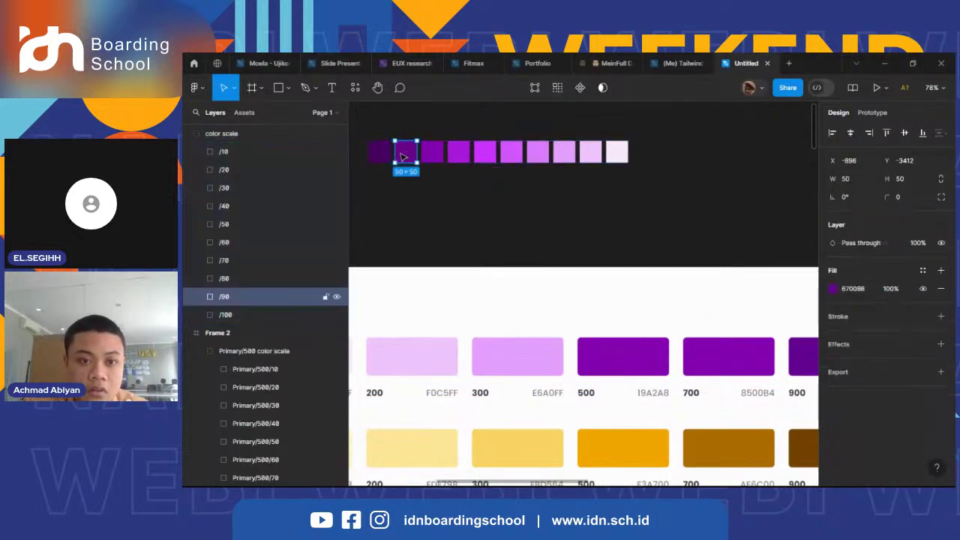
{"action": "left_click", "coordinate": [851, 288]}
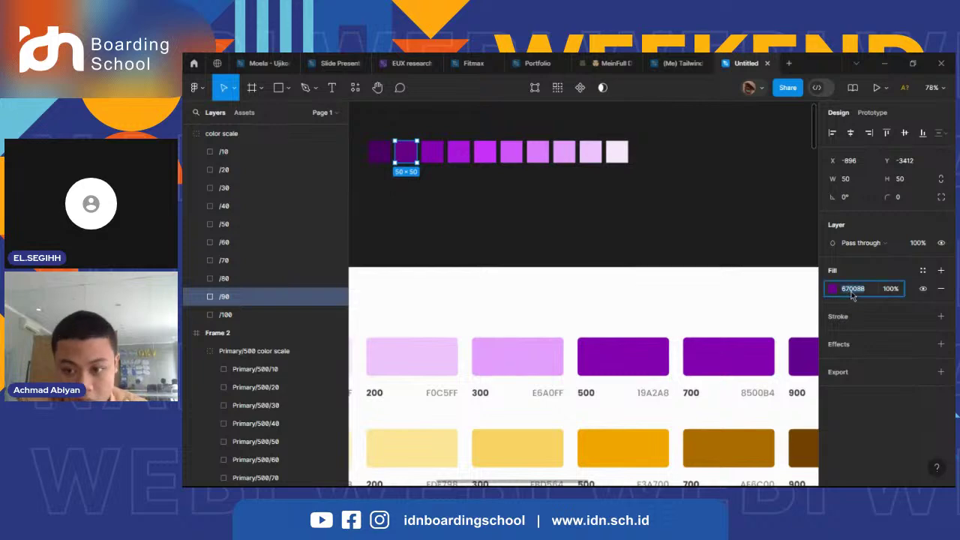
{"action": "left_click", "coordinate": [716, 355]}
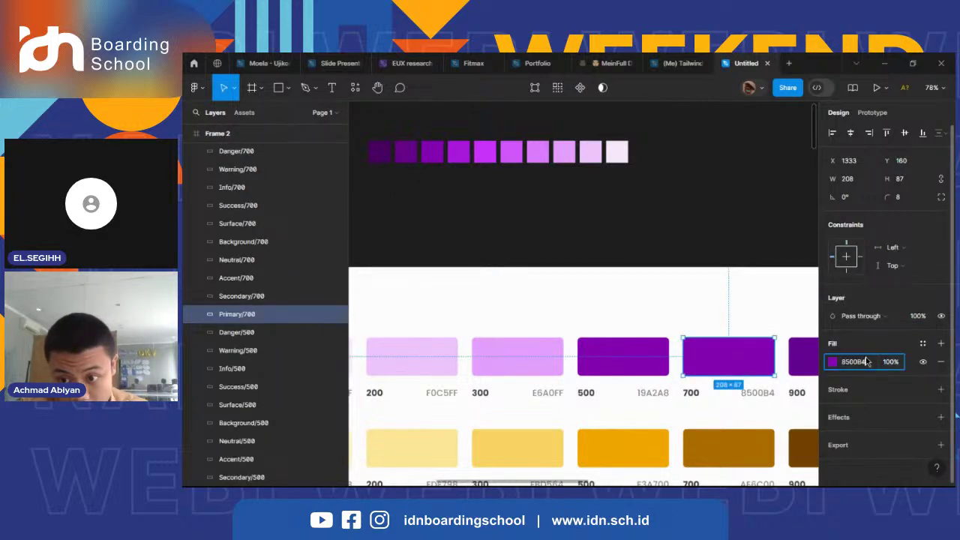
{"action": "left_click", "coordinate": [743, 278]}
- Compare the darker Primary 700 swatch with its neighbours and undo its latest fill changes
{"action": "scroll", "coordinate": [744, 281], "scroll_direction": "down", "scroll_amount": 5}
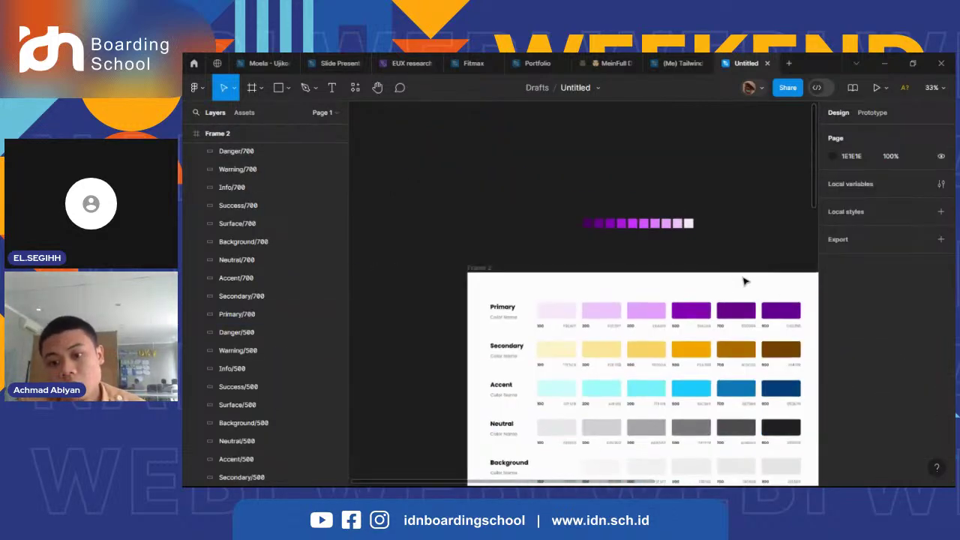
{"action": "scroll", "coordinate": [743, 281], "scroll_direction": "up", "scroll_amount": 5}
{"action": "key", "text": "ctrl+z"}
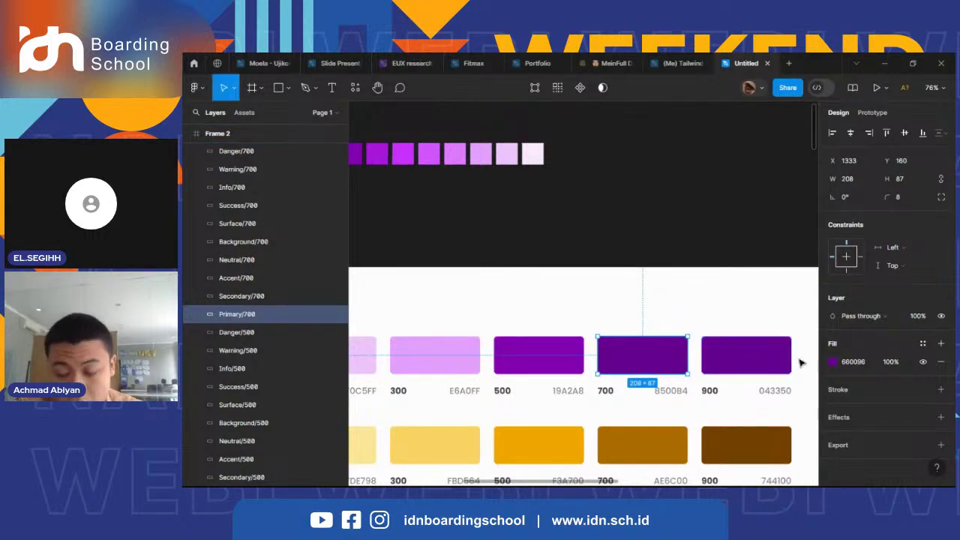
{"action": "scroll", "coordinate": [718, 341], "scroll_direction": "down", "scroll_amount": 5}
{"action": "scroll", "coordinate": [718, 342], "scroll_direction": "up", "scroll_amount": 4}
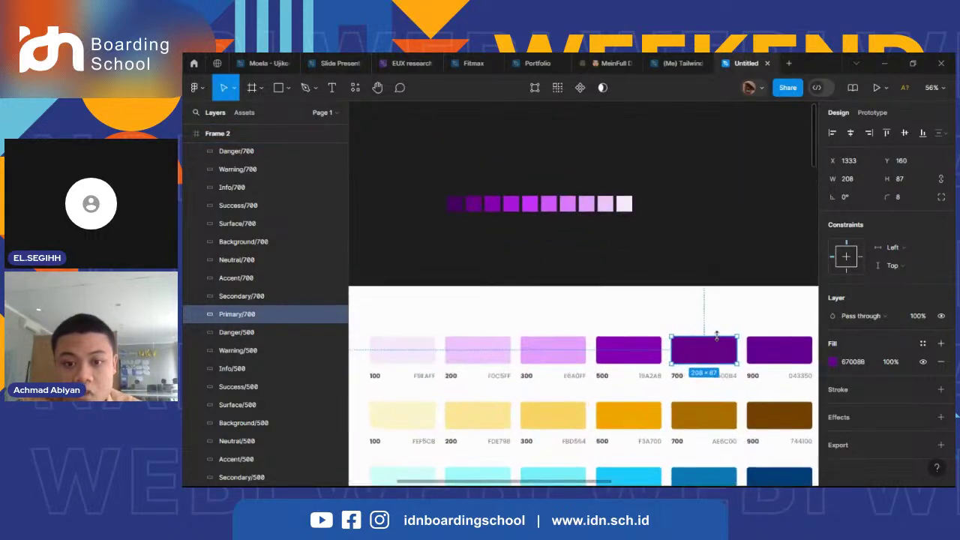
{"action": "left_click", "coordinate": [494, 207]}
{"action": "key", "text": "ctrl+z"}
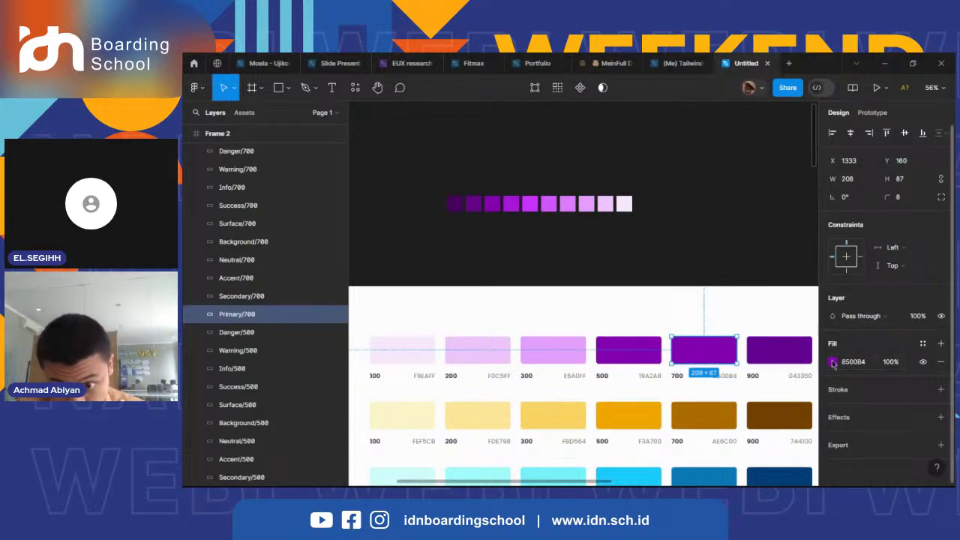
{"action": "scroll", "coordinate": [668, 350], "scroll_direction": "down", "scroll_amount": 3}
{"action": "scroll", "coordinate": [667, 350], "scroll_direction": "up", "scroll_amount": 3}
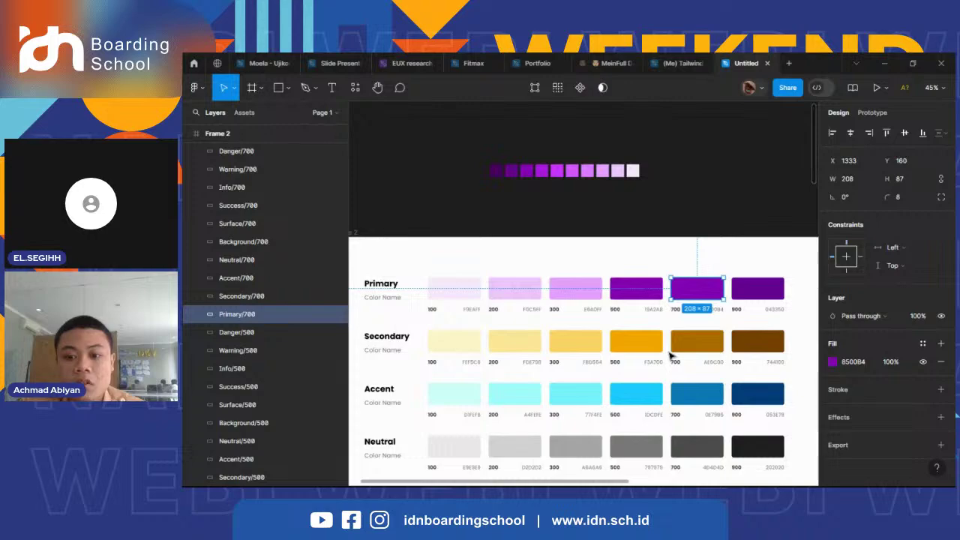
{"action": "scroll", "coordinate": [669, 356], "scroll_direction": "down", "scroll_amount": 1}
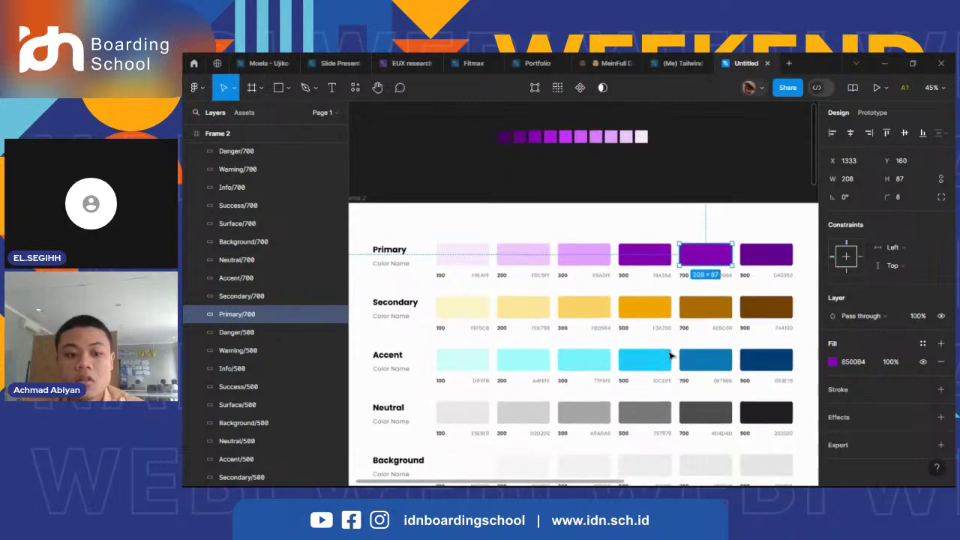
{"action": "key", "text": "ctrl+super+Left"}
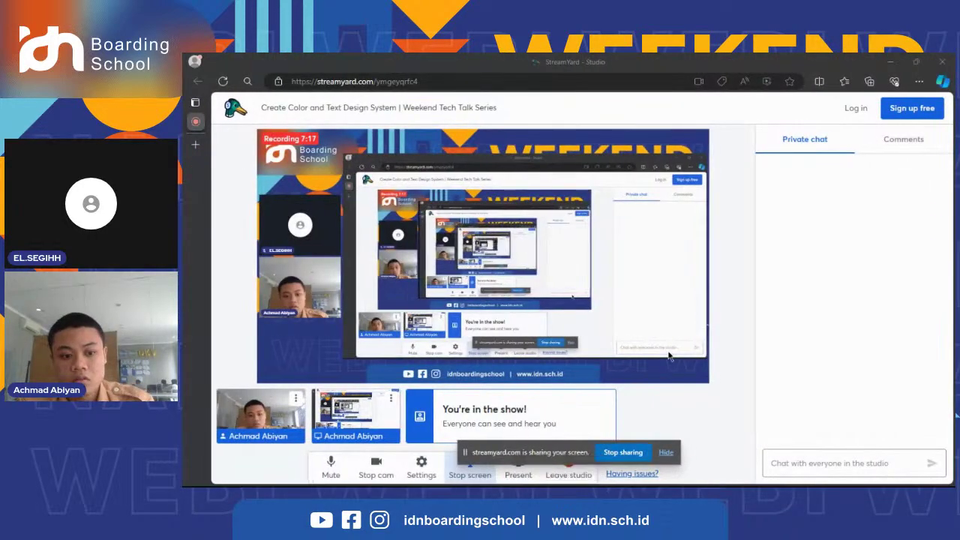
{"action": "key", "text": "ctrl+super+Right"}
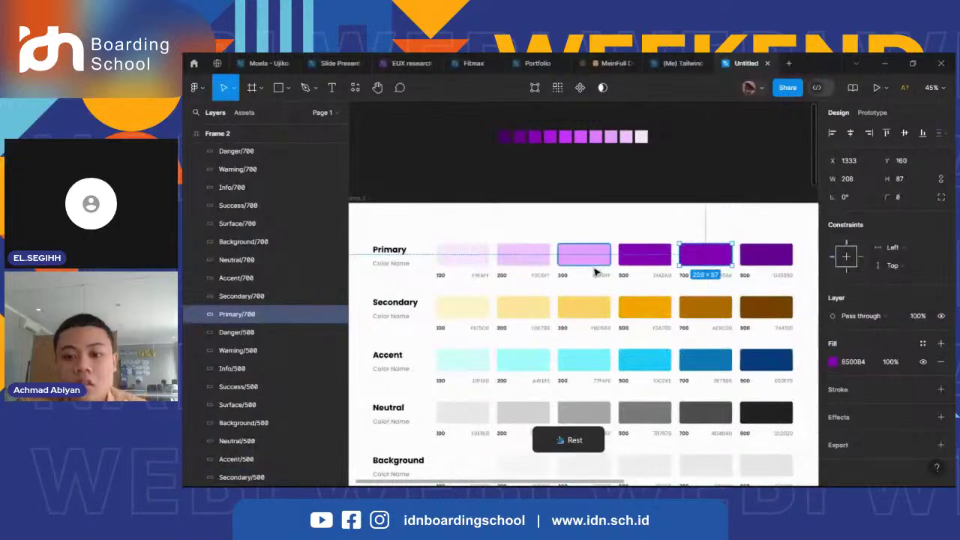
- Examine the Primary row's purple shades alongside the other color rows of the palette
{"action": "scroll", "coordinate": [600, 300], "scroll_direction": "right", "scroll_amount": 2}
{"action": "scroll", "coordinate": [596, 270], "scroll_direction": "down", "scroll_amount": 2}
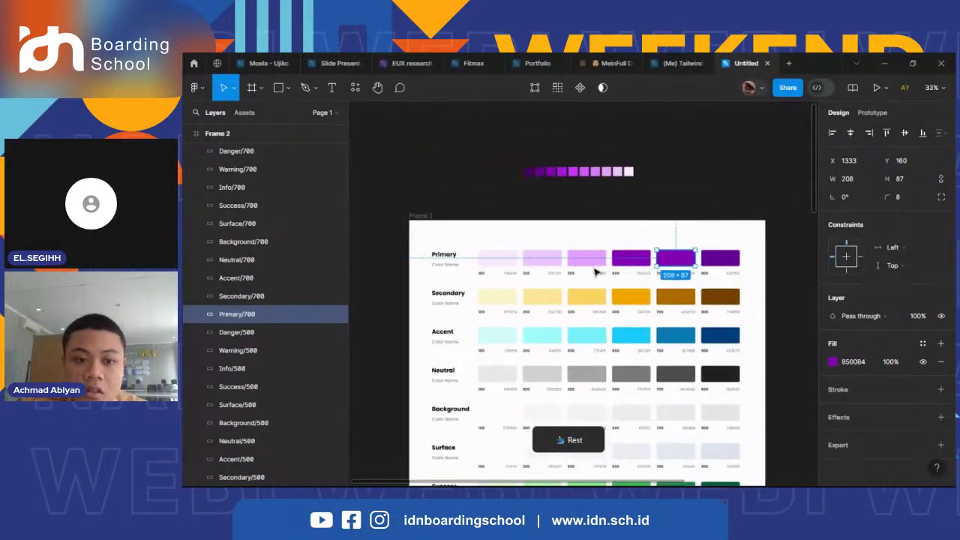
{"action": "left_click", "coordinate": [495, 248]}
{"action": "scroll", "coordinate": [493, 250], "scroll_direction": "right", "scroll_amount": 1}
{"action": "scroll", "coordinate": [494, 250], "scroll_direction": "up", "scroll_amount": 3}
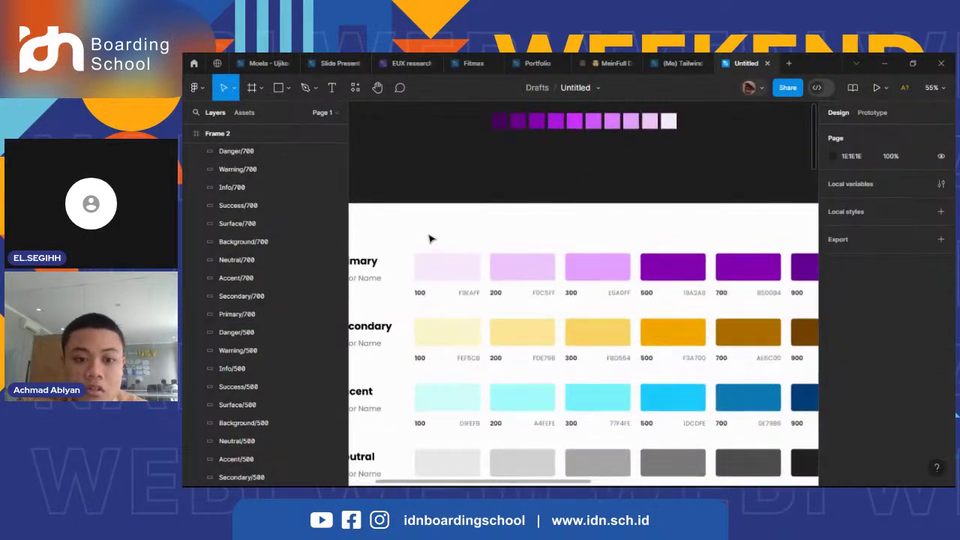
{"action": "left_click_drag", "start_coordinate": [428, 235], "coordinate": [626, 233]}
{"action": "scroll", "coordinate": [626, 233], "scroll_direction": "down", "scroll_amount": 3}
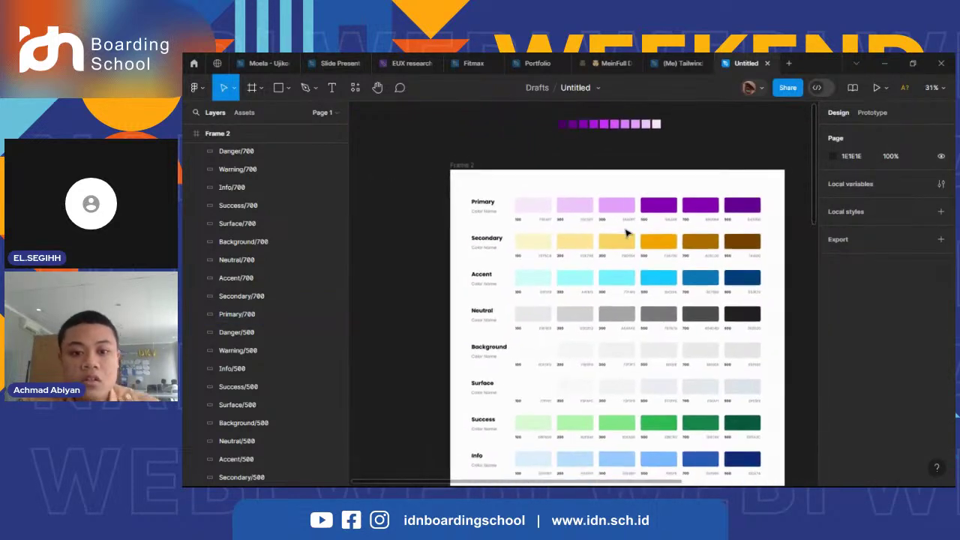
{"action": "scroll", "coordinate": [626, 233], "scroll_direction": "up", "scroll_amount": 3}
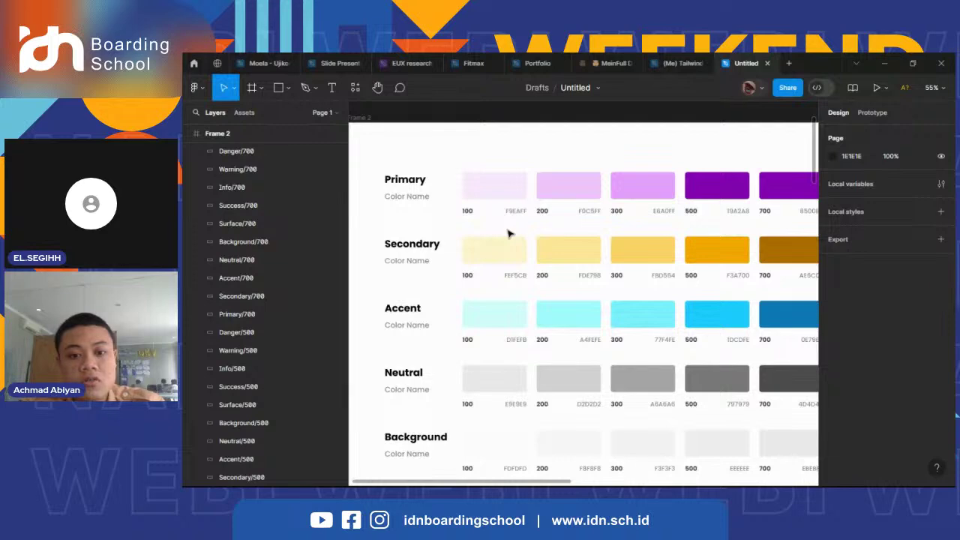
{"action": "scroll", "coordinate": [508, 234], "scroll_direction": "down", "scroll_amount": 3}
{"action": "scroll", "coordinate": [508, 234], "scroll_direction": "up", "scroll_amount": 3}
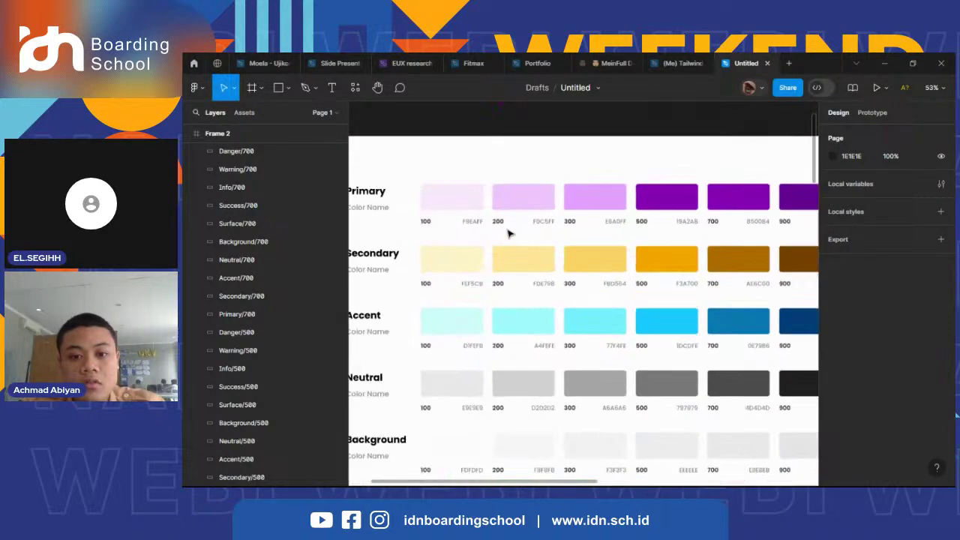
{"action": "scroll", "coordinate": [507, 233], "scroll_direction": "right", "scroll_amount": 2}
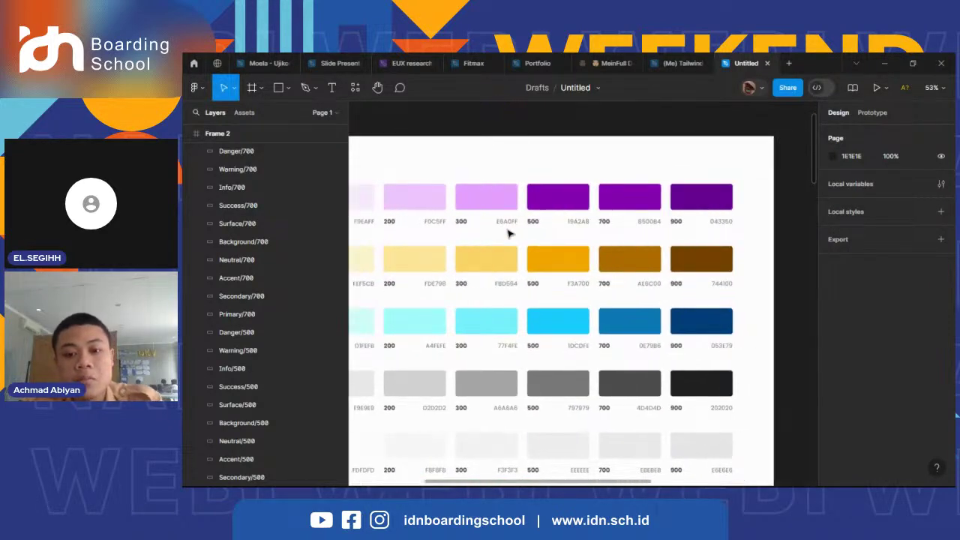
{"action": "scroll", "coordinate": [590, 262], "scroll_direction": "left", "scroll_amount": 3}
{"action": "scroll", "coordinate": [589, 262], "scroll_direction": "down", "scroll_amount": 2}
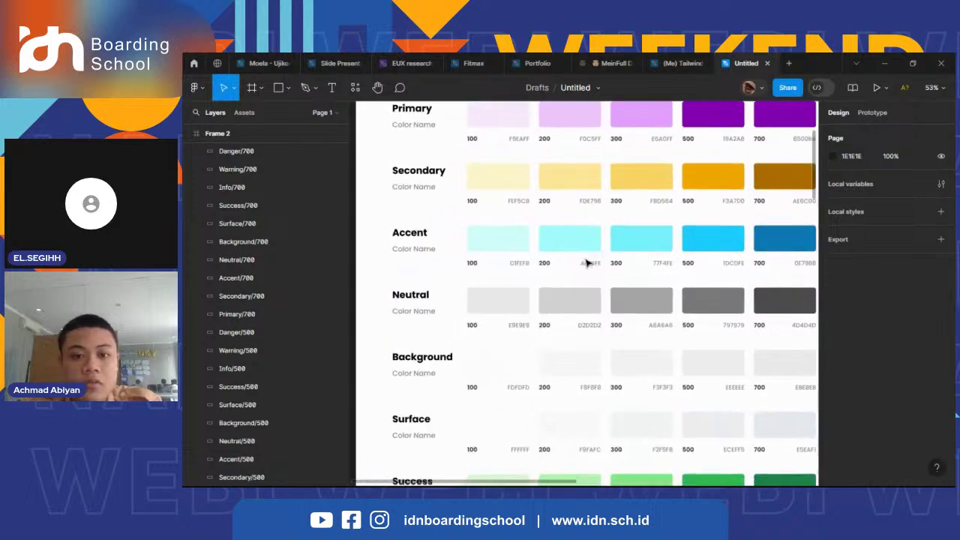
{"action": "scroll", "coordinate": [589, 262], "scroll_direction": "up", "scroll_amount": 1}
{"action": "scroll", "coordinate": [589, 263], "scroll_direction": "right", "scroll_amount": 1}
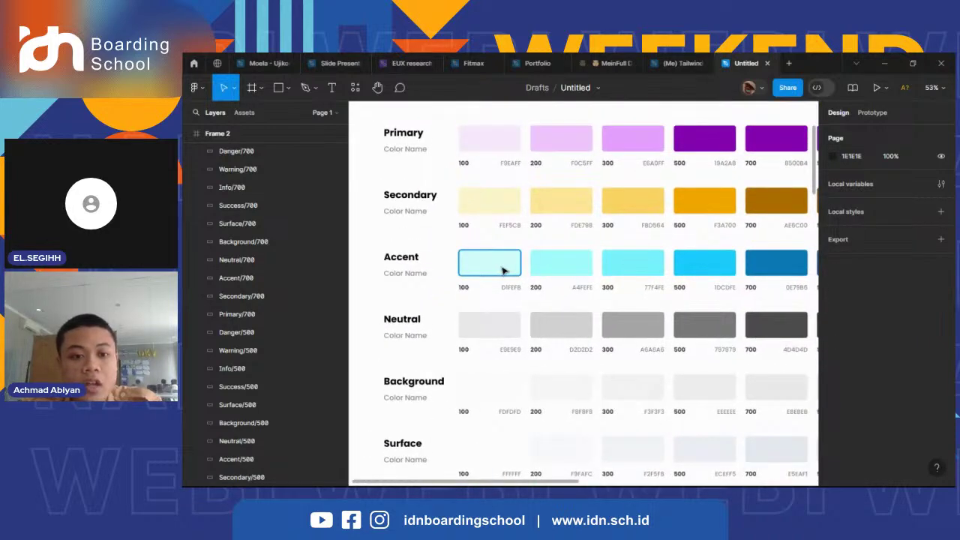
{"action": "scroll", "coordinate": [502, 270], "scroll_direction": "right", "scroll_amount": 2}
{"action": "scroll", "coordinate": [502, 270], "scroll_direction": "down", "scroll_amount": 3}
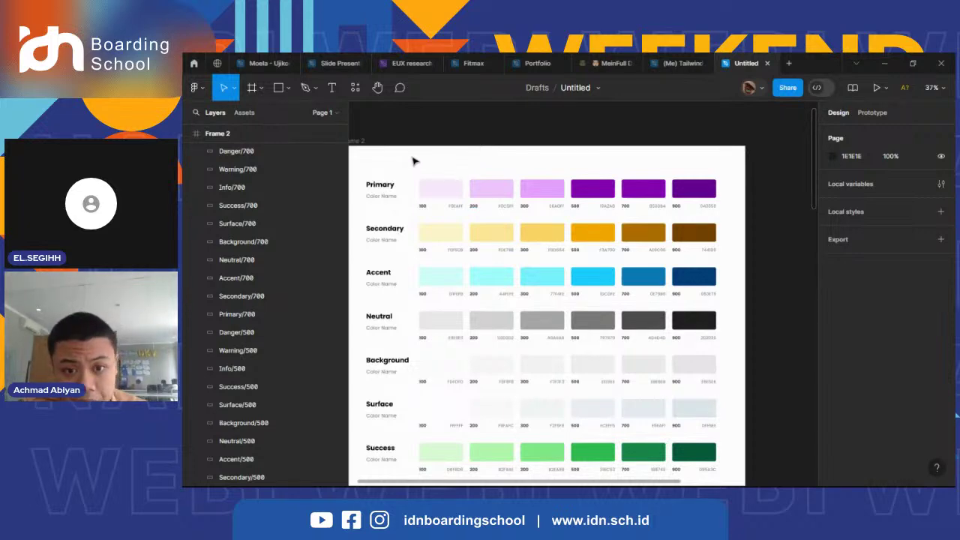
- Select all six color swatches of the Primary row, from 100 to 900, without their labels
{"action": "left_click_drag", "start_coordinate": [395, 158], "coordinate": [731, 186]}
{"action": "left_click", "coordinate": [731, 186]}
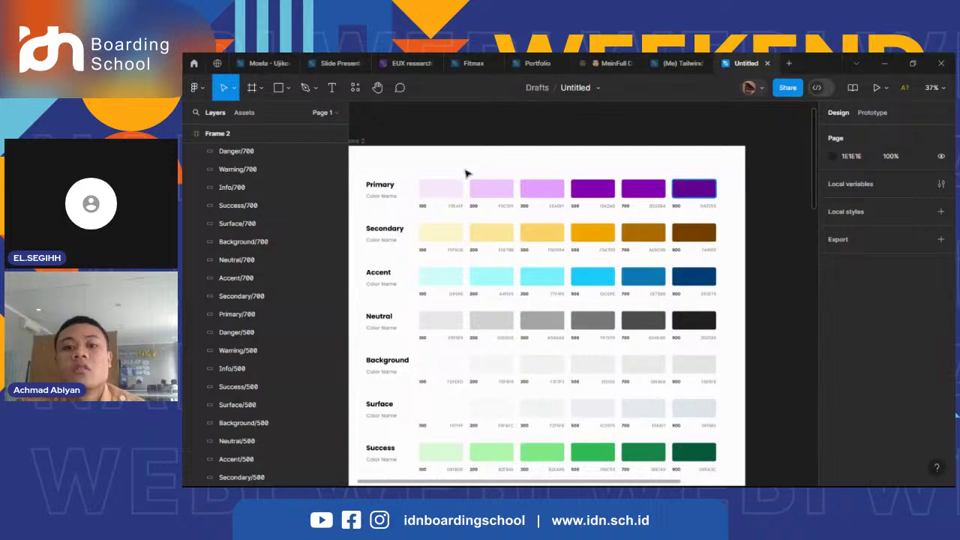
{"action": "left_click_drag", "start_coordinate": [418, 167], "coordinate": [720, 196]}
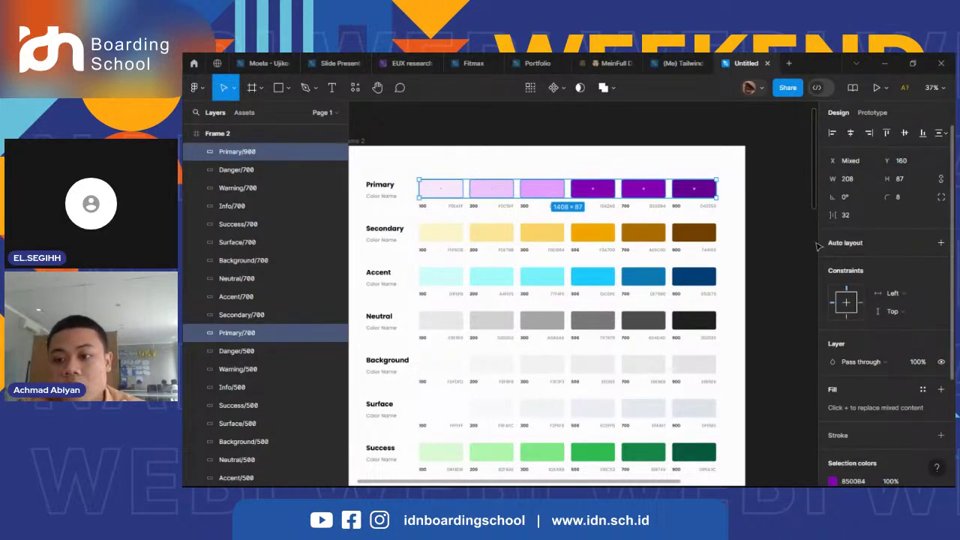
{"action": "right_click", "coordinate": [758, 192]}
{"action": "mouse_move", "coordinate": [779, 283]}
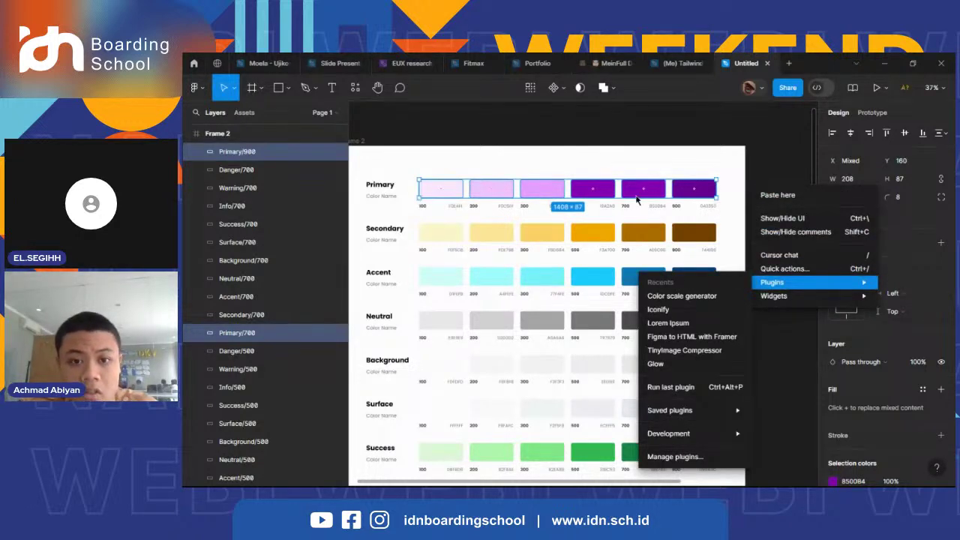
{"action": "mouse_move", "coordinate": [678, 410]}
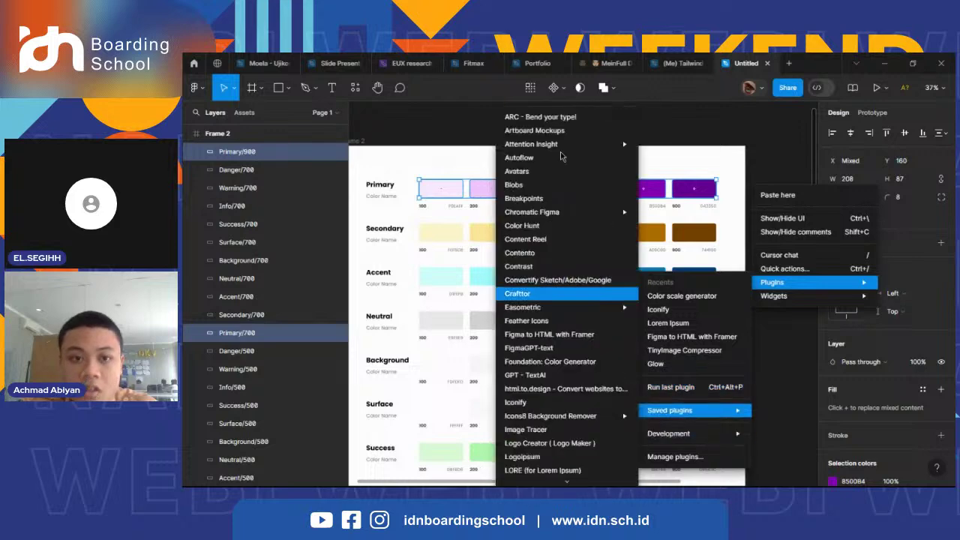
{"action": "left_click", "coordinate": [360, 93]}
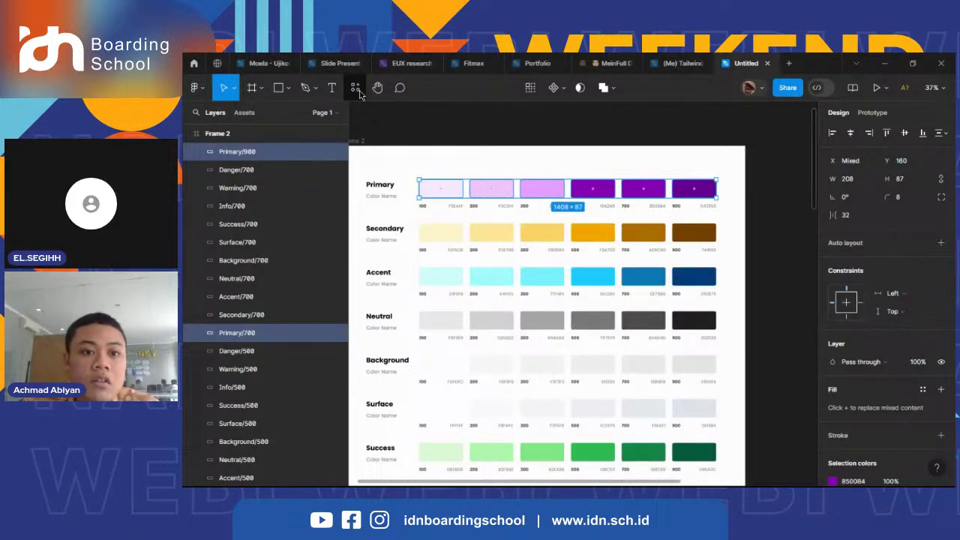
- Search the plugins for Style and run Styler's Generate Styles on the selected Primary swatches
{"action": "left_click", "coordinate": [355, 87]}
{"action": "key", "text": "ctrl+a"}
{"action": "key", "text": "BackSpace"}
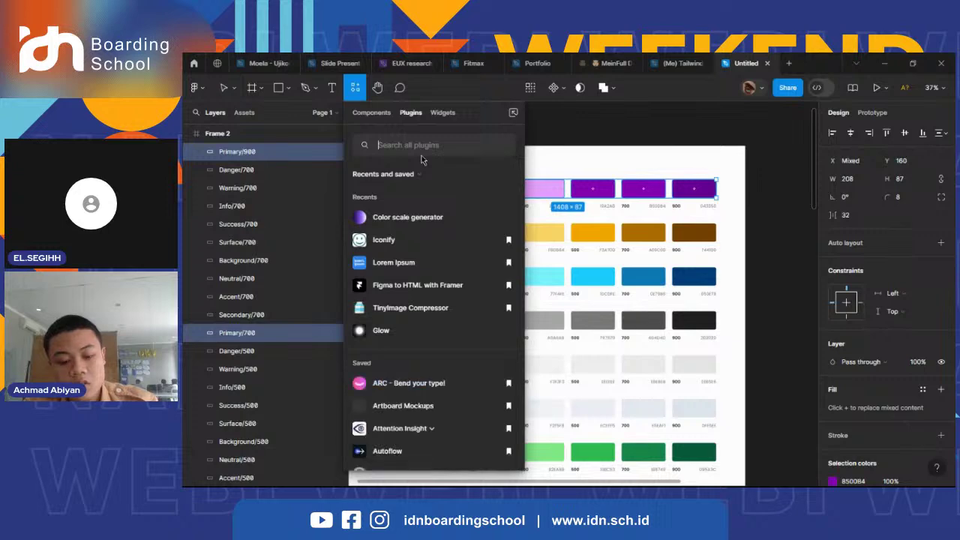
{"action": "type", "text": "Style"}
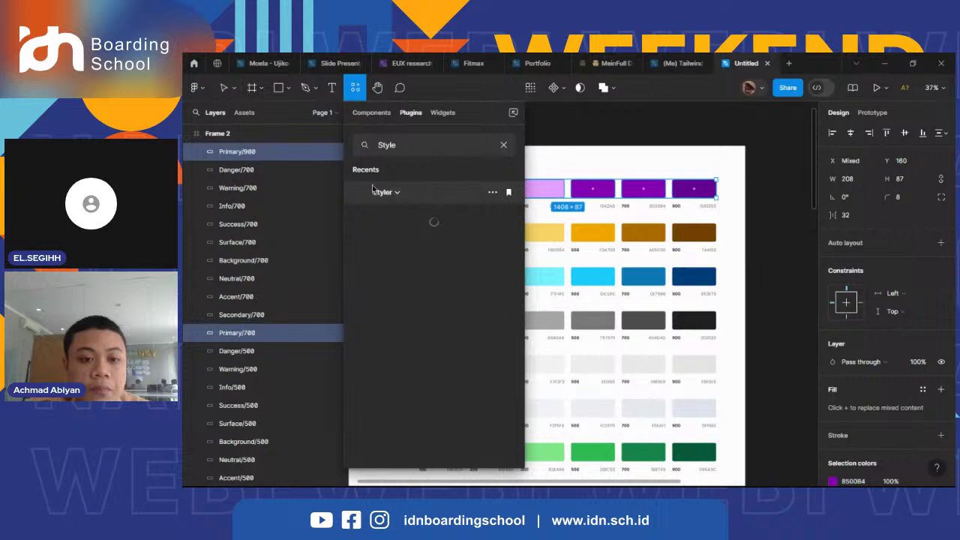
{"action": "left_click", "coordinate": [383, 194]}
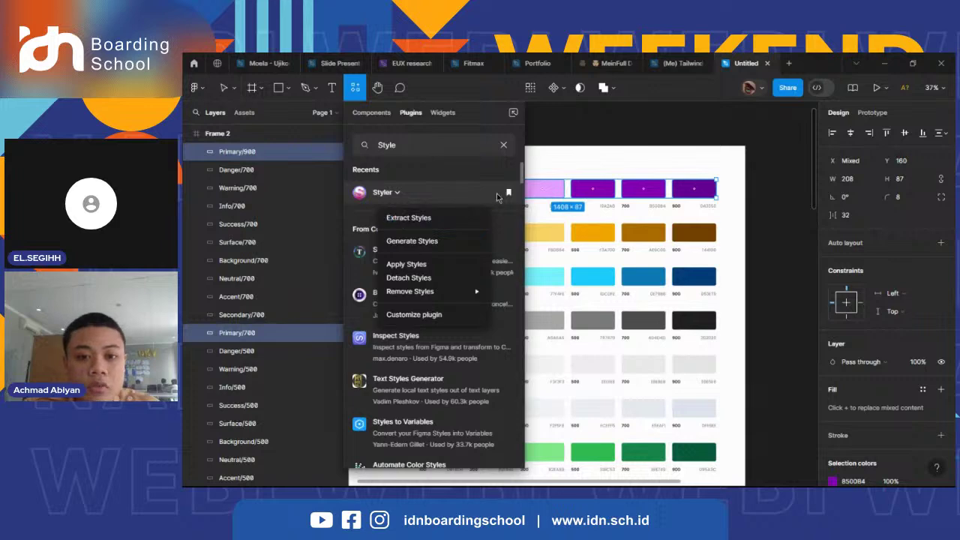
{"action": "left_click", "coordinate": [409, 242]}
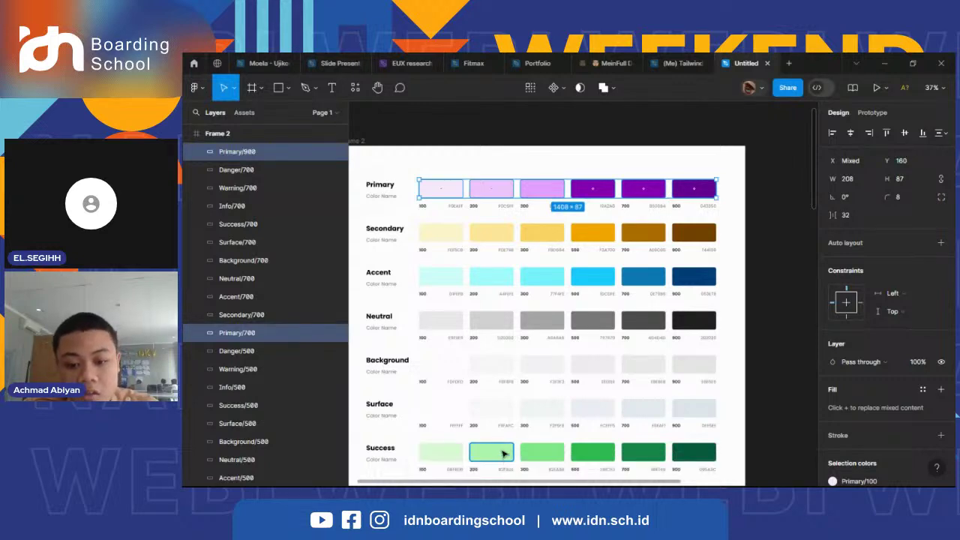
- Expand the Primary group in the local color styles and inspect its shades, including 100 and 500
{"action": "left_click", "coordinate": [788, 268]}
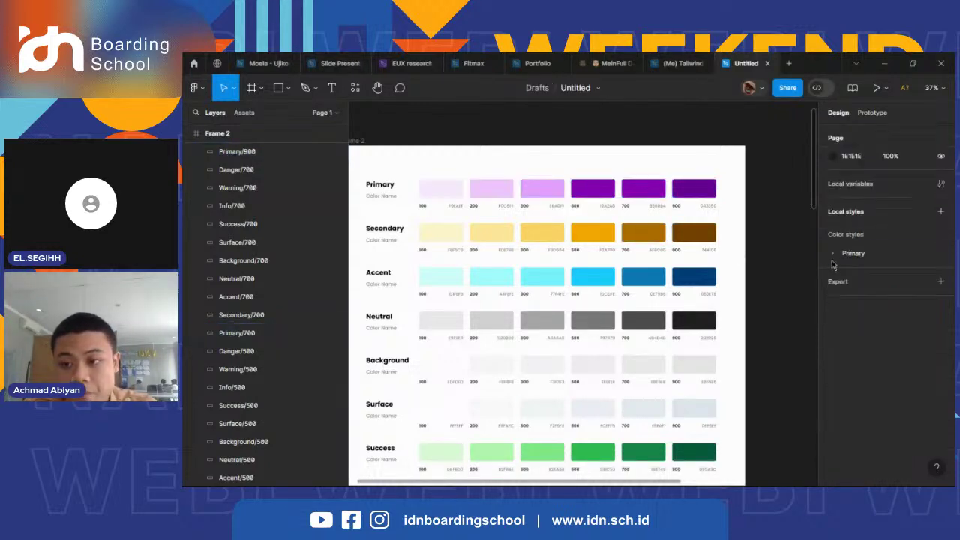
{"action": "left_click", "coordinate": [829, 261]}
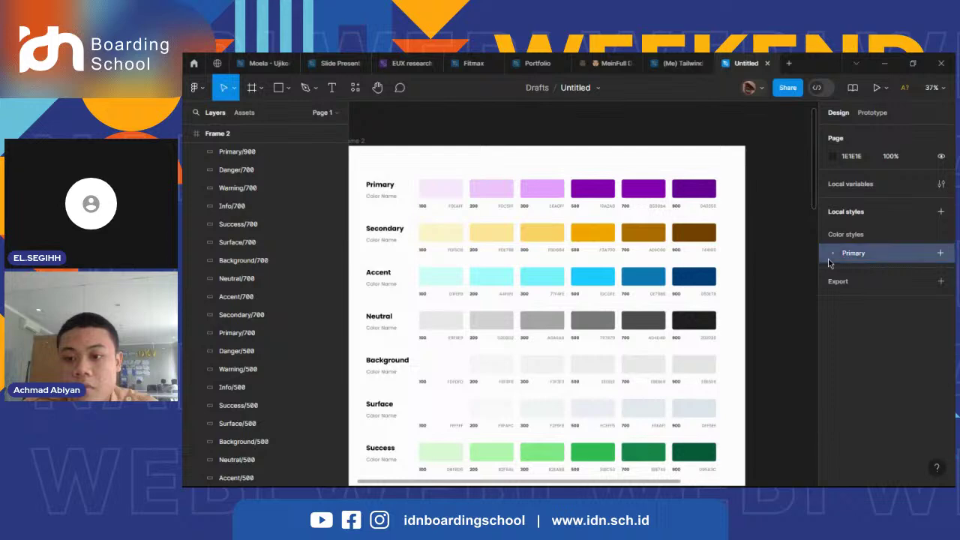
{"action": "left_click", "coordinate": [834, 255]}
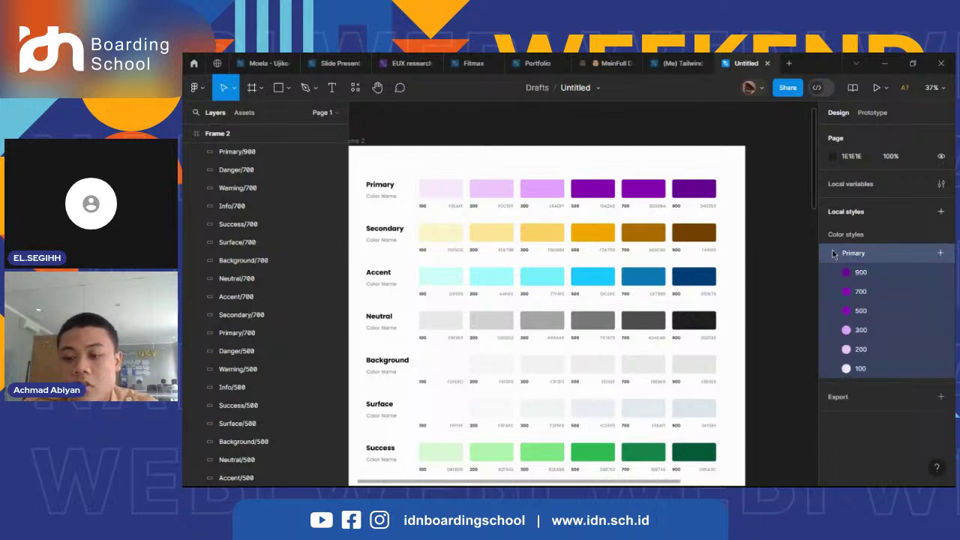
{"action": "left_click", "coordinate": [860, 375]}
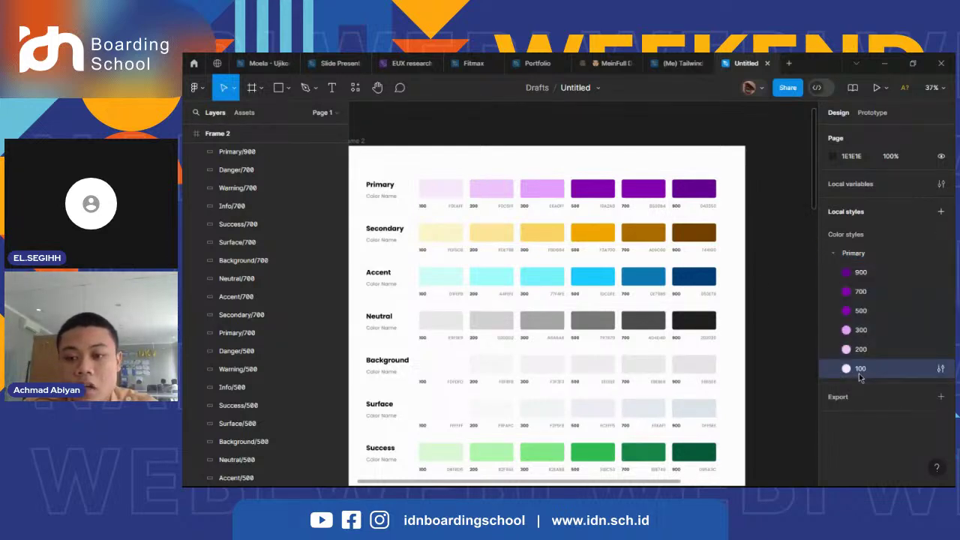
{"action": "left_click", "coordinate": [858, 312]}
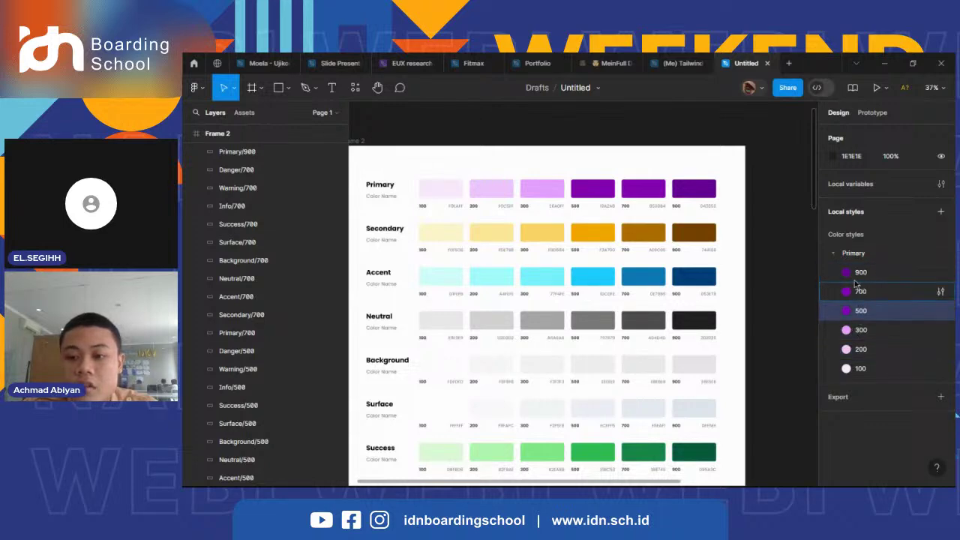
- Review the swatch layer names and the six Primary swatches, from 100 to 900, alongside their color styles
{"action": "scroll", "coordinate": [247, 245], "scroll_direction": "up", "scroll_amount": 2}
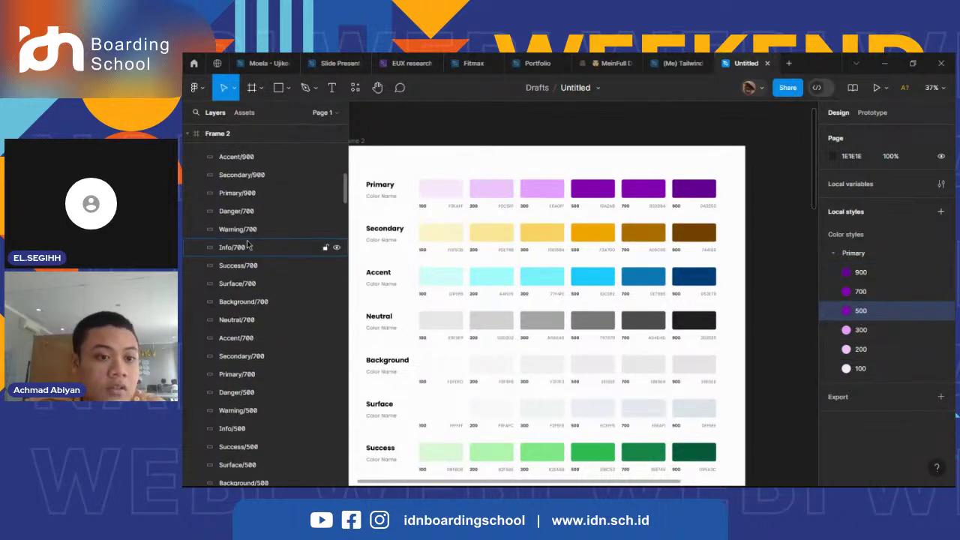
{"action": "scroll", "coordinate": [248, 245], "scroll_direction": "up", "scroll_amount": 2}
{"action": "left_click", "coordinate": [426, 192]}
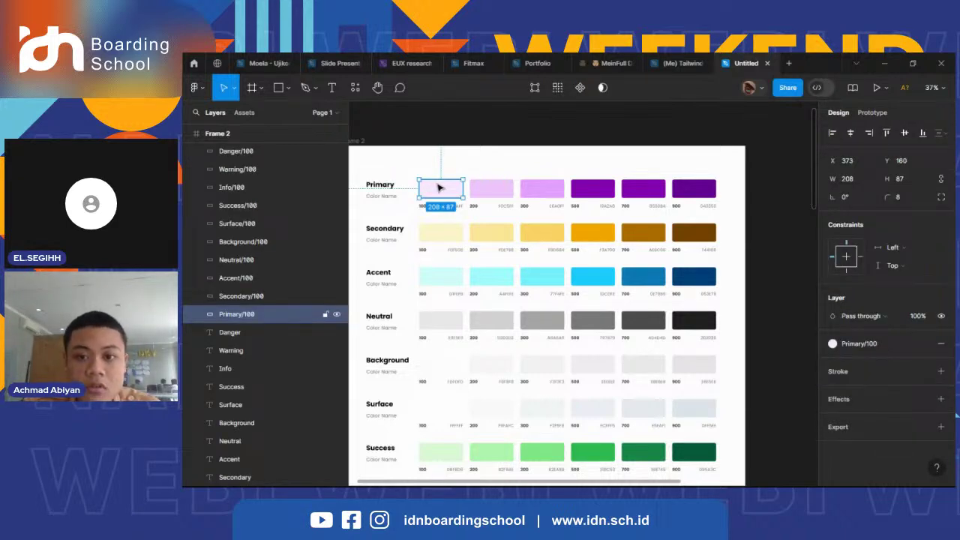
{"action": "left_click", "coordinate": [491, 189], "text": "shift"}
{"action": "left_click", "coordinate": [542, 189], "text": "shift"}
{"action": "left_click", "coordinate": [592, 189], "text": "shift"}
{"action": "left_click", "coordinate": [643, 188], "text": "shift"}
{"action": "left_click", "coordinate": [694, 189], "text": "shift"}
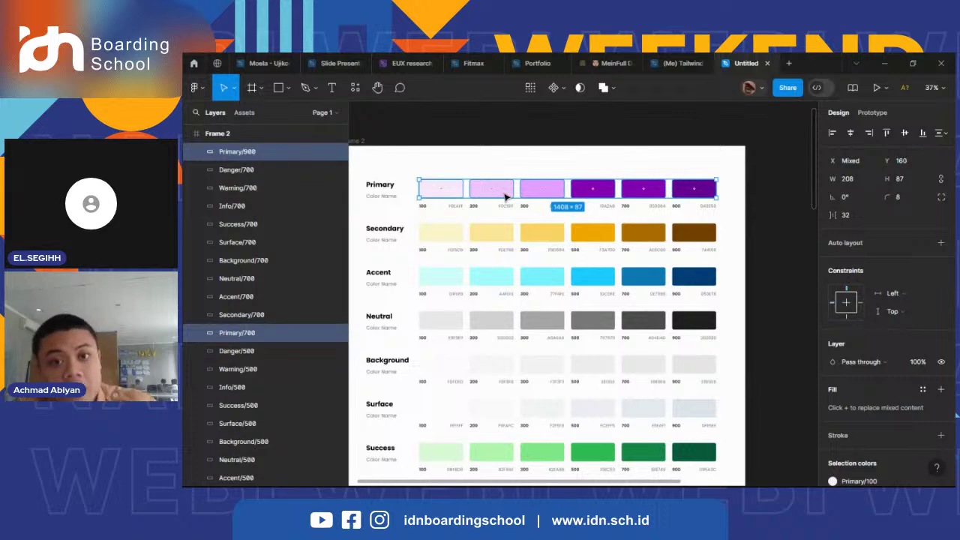
{"action": "left_click", "coordinate": [770, 181]}
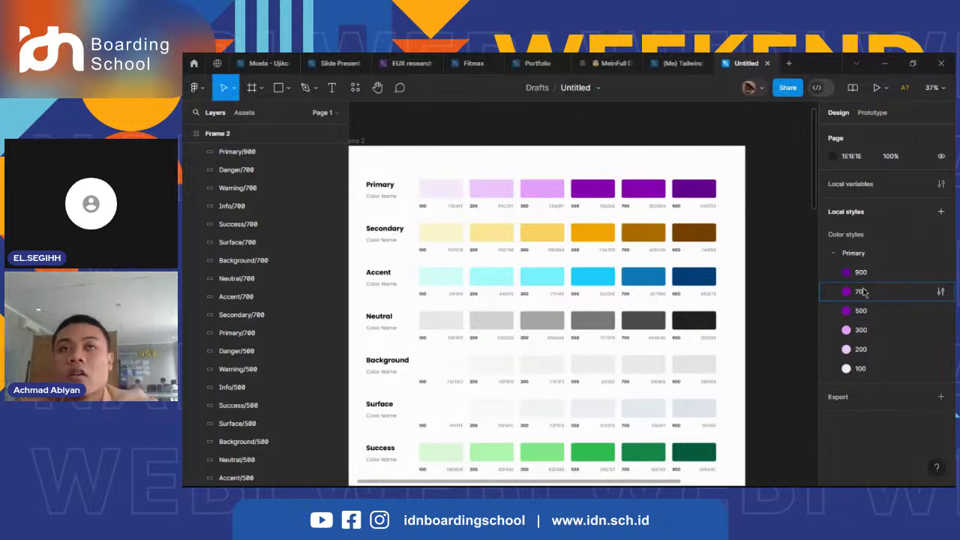
- Rename all six color swatches of the Secondary row, without their labels, as Secondary in one batch
{"action": "left_click", "coordinate": [438, 236]}
{"action": "left_click", "coordinate": [413, 219]}
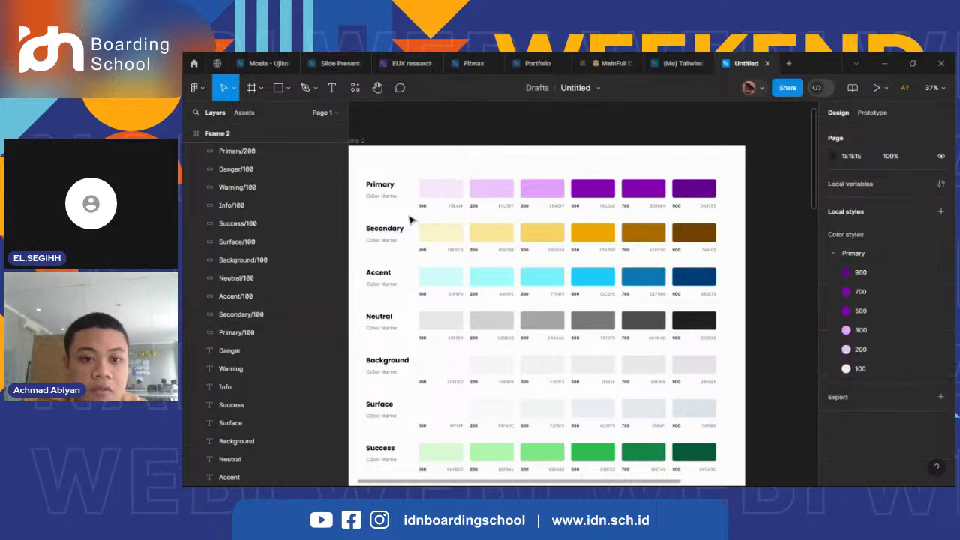
{"action": "left_click_drag", "start_coordinate": [408, 227], "coordinate": [710, 236]}
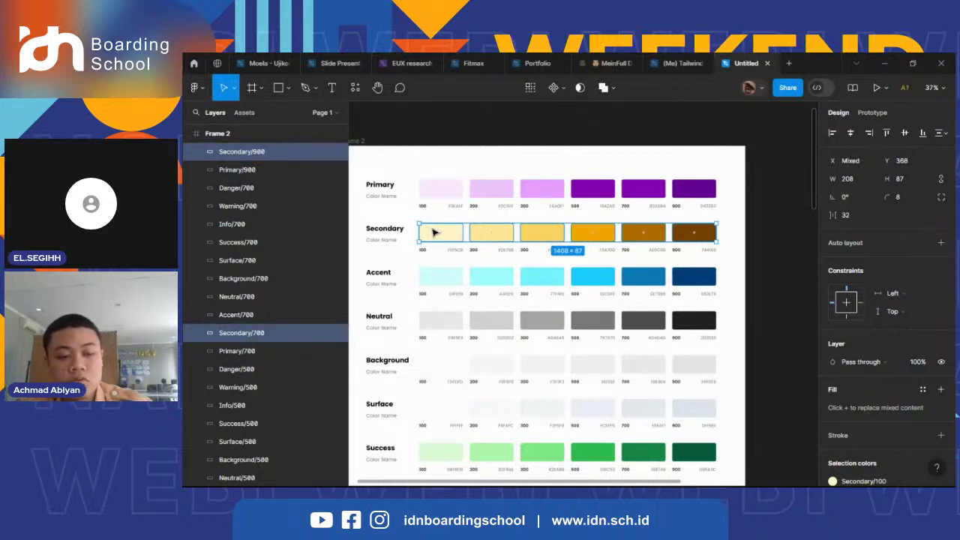
{"action": "key", "text": "ctrl+r"}
{"action": "type", "text": "S"}
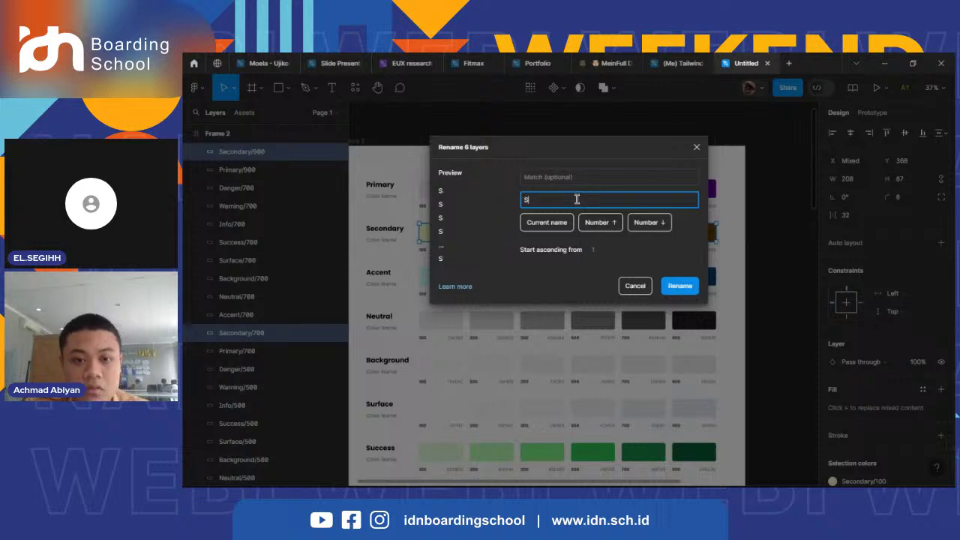
{"action": "type", "text": "econd"}
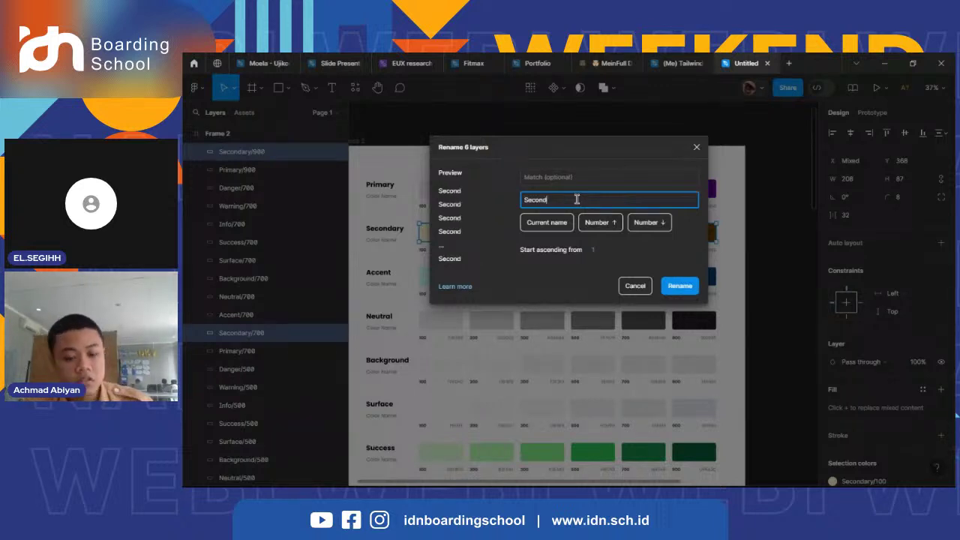
{"action": "type", "text": "ary"}
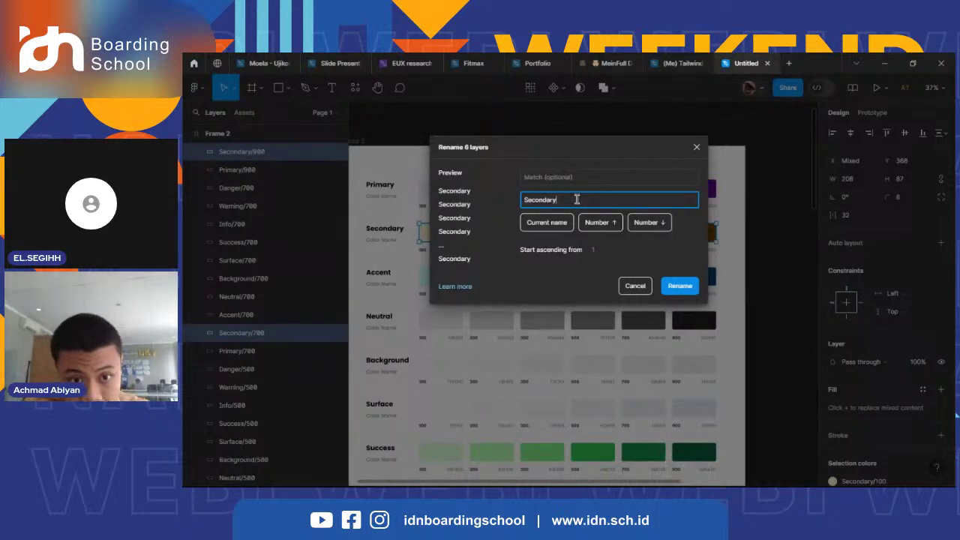
{"action": "key", "text": "Return"}
{"action": "left_click", "coordinate": [449, 237]}
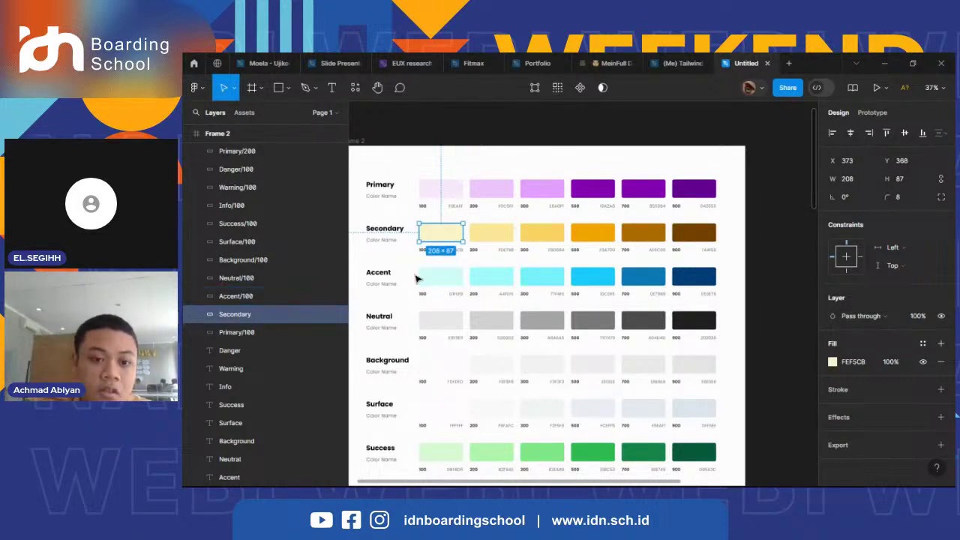
- Rename all six color swatches of the Accent row as Accent in one batch
{"action": "left_click", "coordinate": [414, 279]}
{"action": "left_click_drag", "start_coordinate": [411, 278], "coordinate": [725, 282]}
{"action": "key", "text": "ctrl+r"}
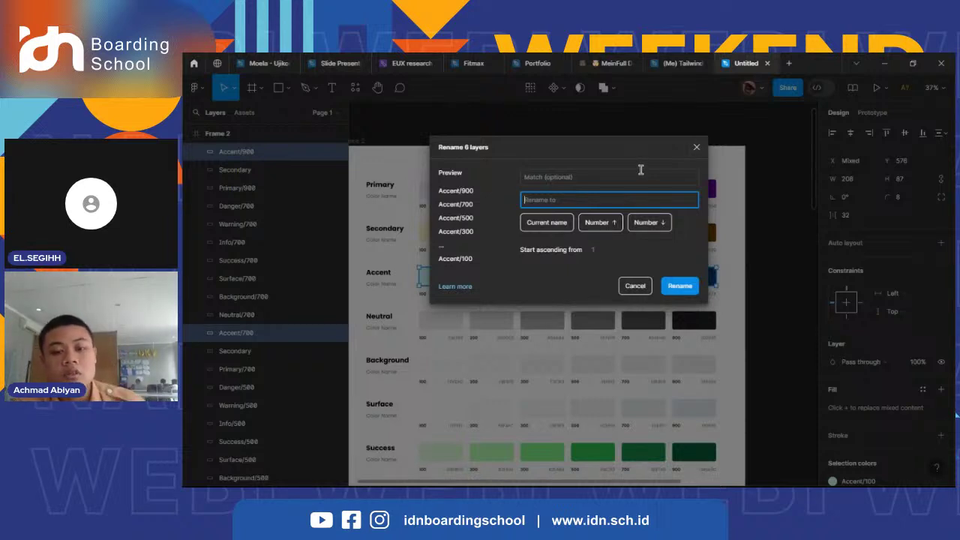
{"action": "type", "text": "a"}
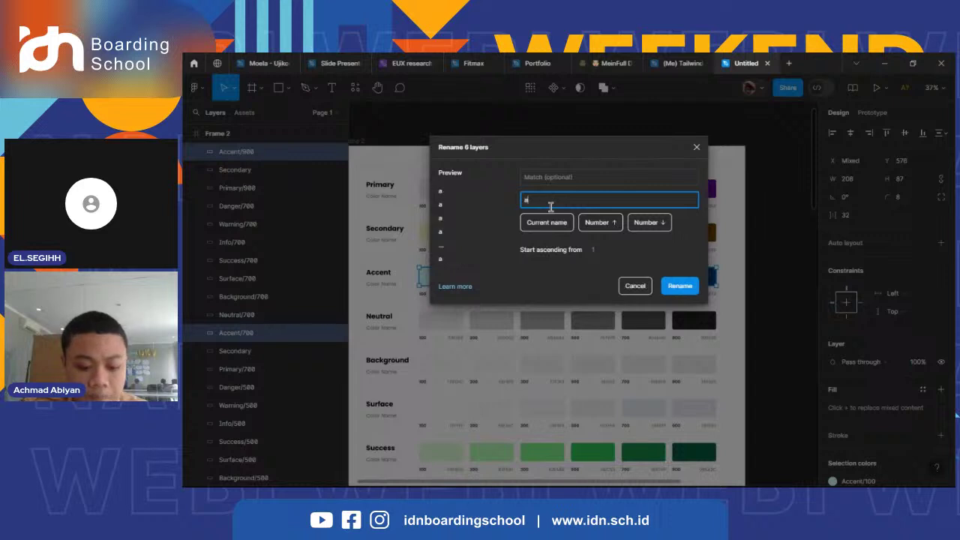
{"action": "type", "text": "CCE"}
{"action": "key", "text": "BackSpace"}
{"action": "key", "text": "BackSpace"}
{"action": "key", "text": "BackSpace"}
{"action": "key", "text": "BackSpace"}
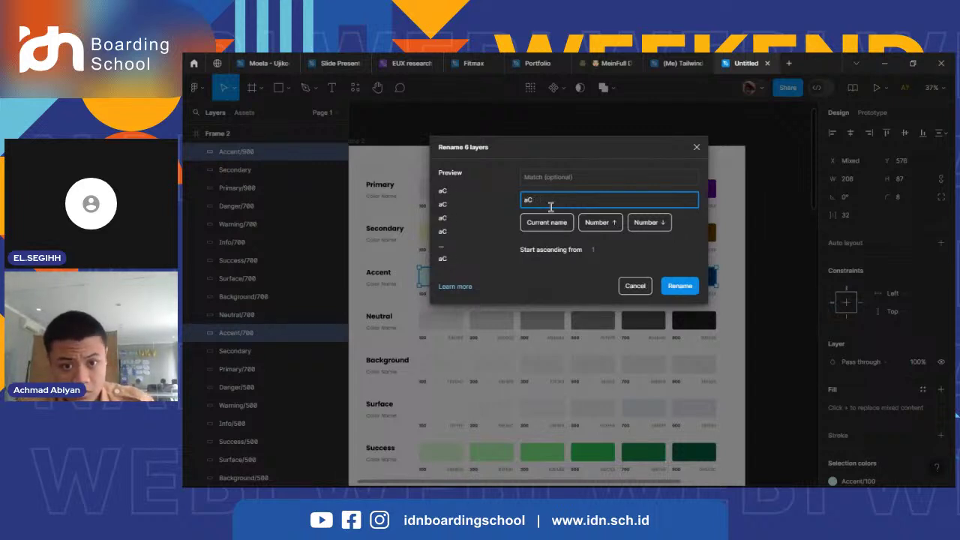
{"action": "type", "text": "a"}
{"action": "key", "text": "BackSpace"}
{"action": "type", "text": "A"}
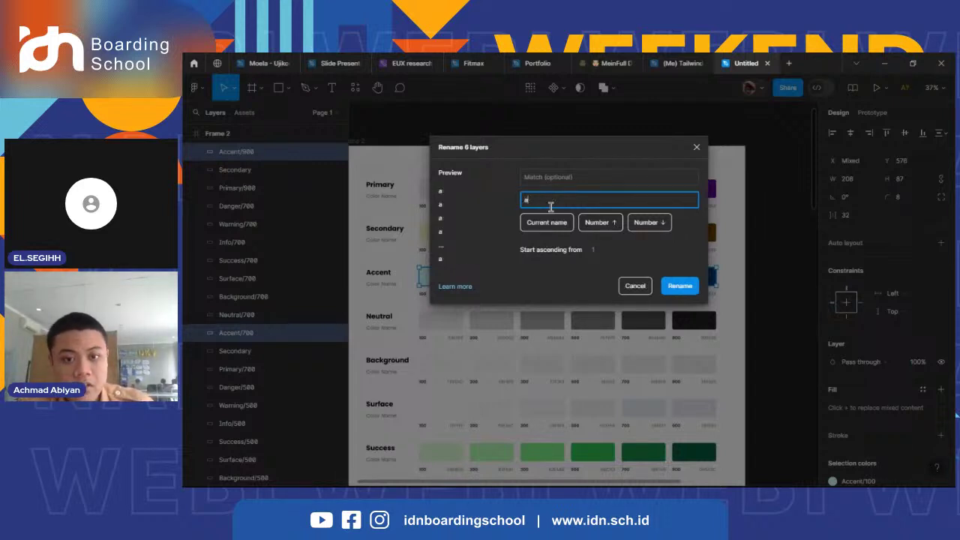
{"action": "key", "text": "BackSpace"}
{"action": "type", "text": "An"}
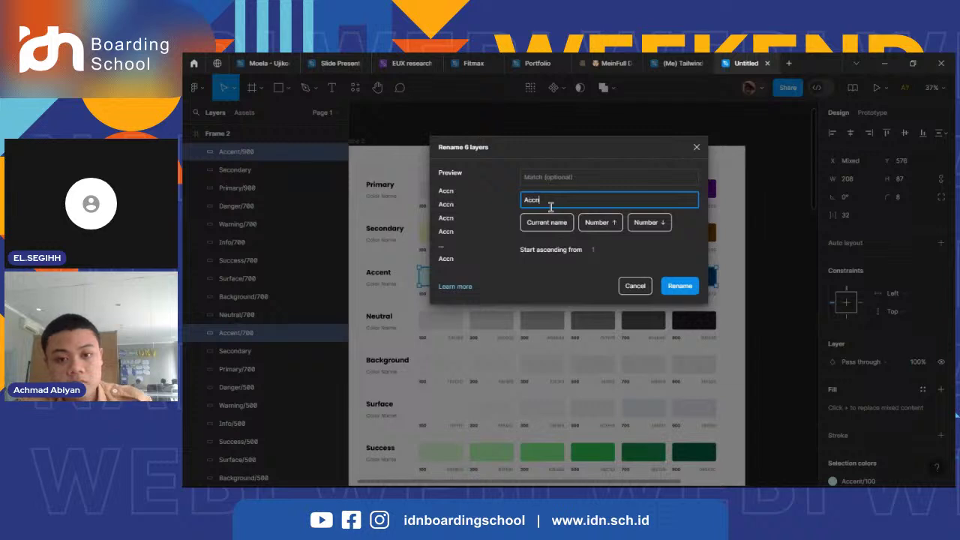
{"action": "type", "text": "cnet"}
{"action": "key", "text": "BackSpace"}
{"action": "key", "text": "BackSpace"}
{"action": "key", "text": "BackSpace"}
{"action": "type", "text": "ent"}
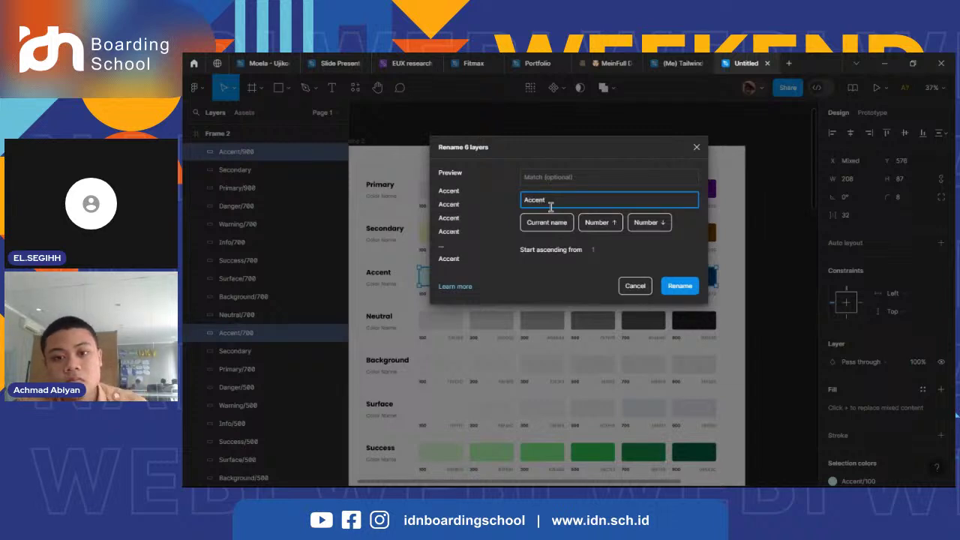
{"action": "key", "text": "Return"}
- Rename the 100 swatches of the Secondary and Accent rows together, appending /100 to their current names
{"action": "left_click", "coordinate": [441, 234]}
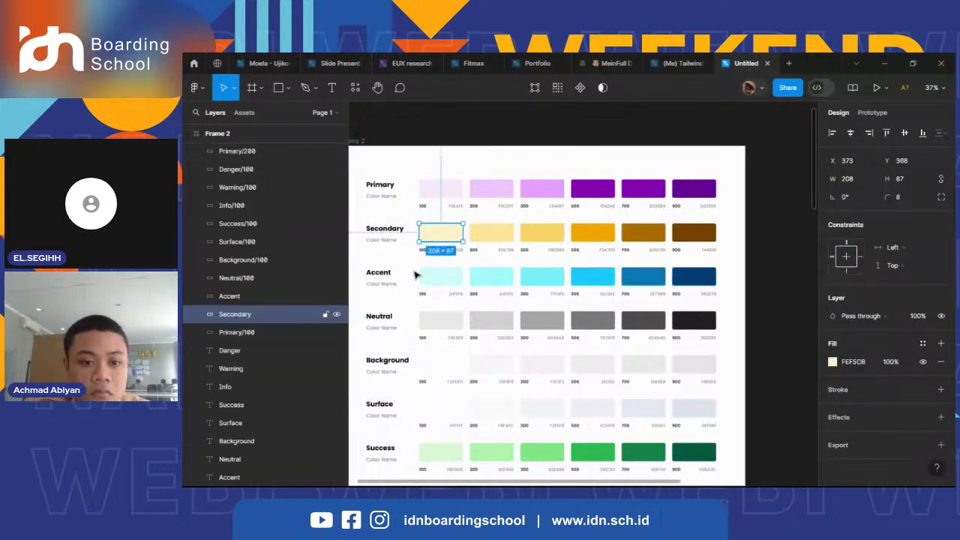
{"action": "left_click", "coordinate": [424, 284], "text": "shift"}
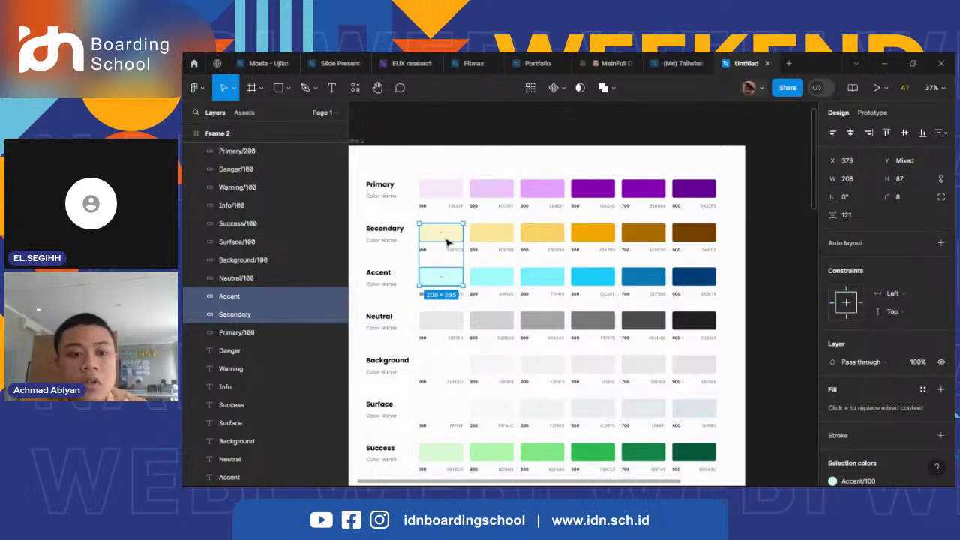
{"action": "left_click", "coordinate": [393, 242]}
{"action": "left_click", "coordinate": [440, 231]}
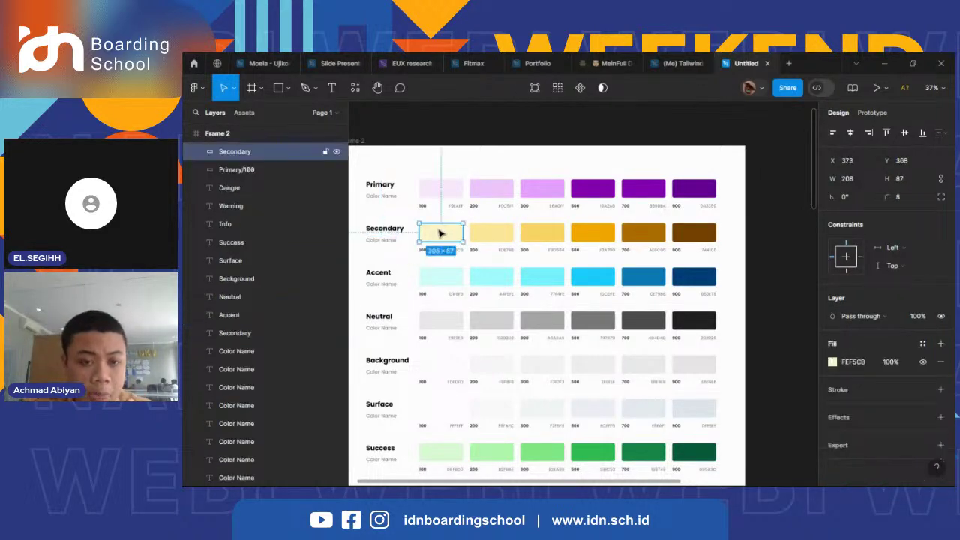
{"action": "left_click", "coordinate": [426, 278], "text": "shift"}
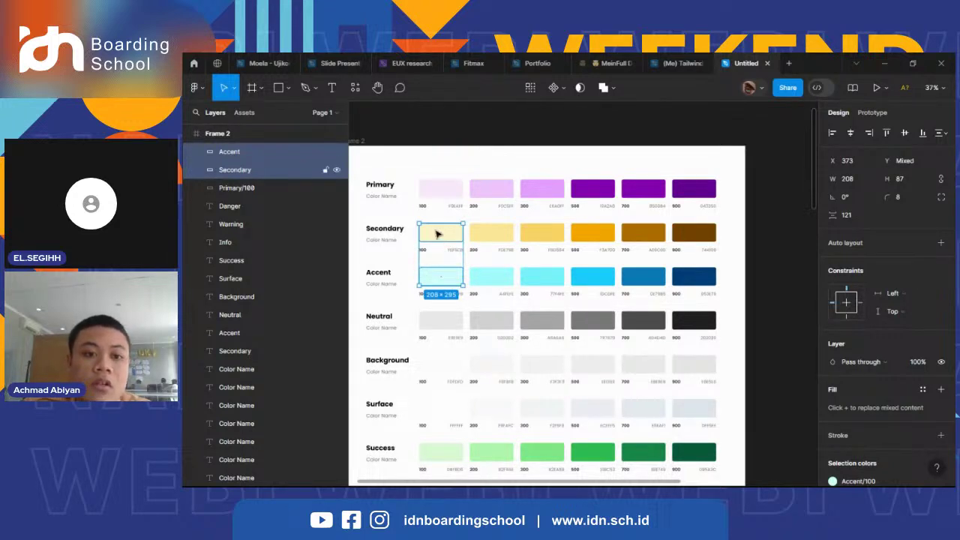
{"action": "key", "text": "ctrl+r"}
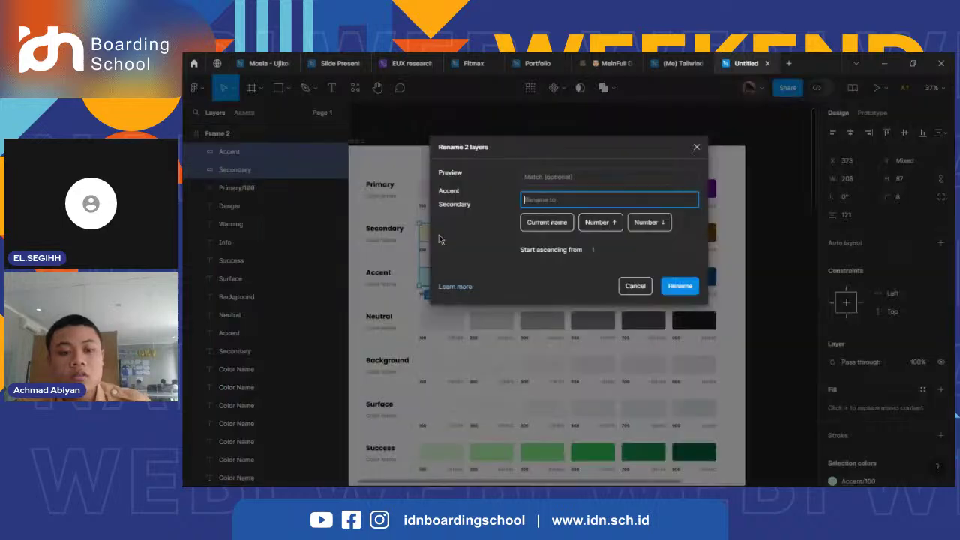
{"action": "left_click", "coordinate": [539, 225]}
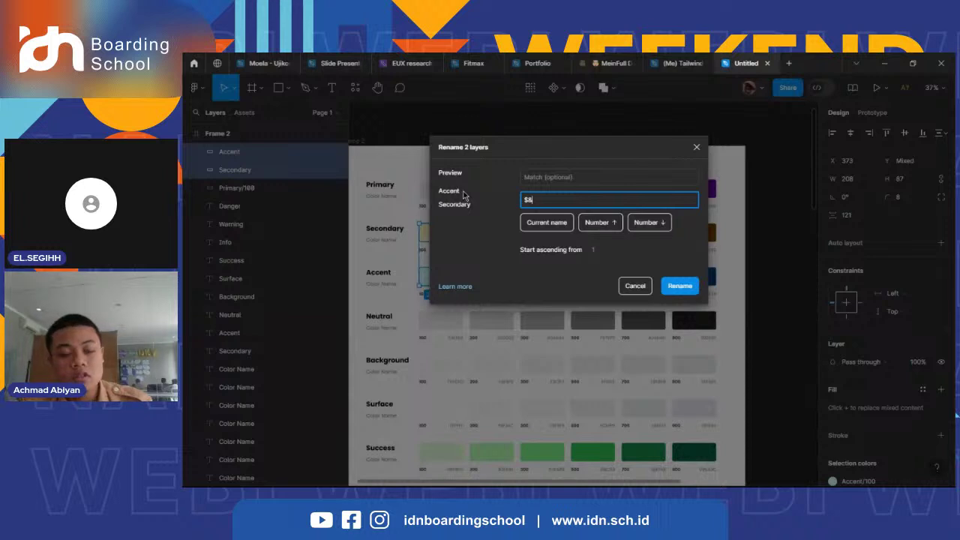
{"action": "type", "text": "00"}
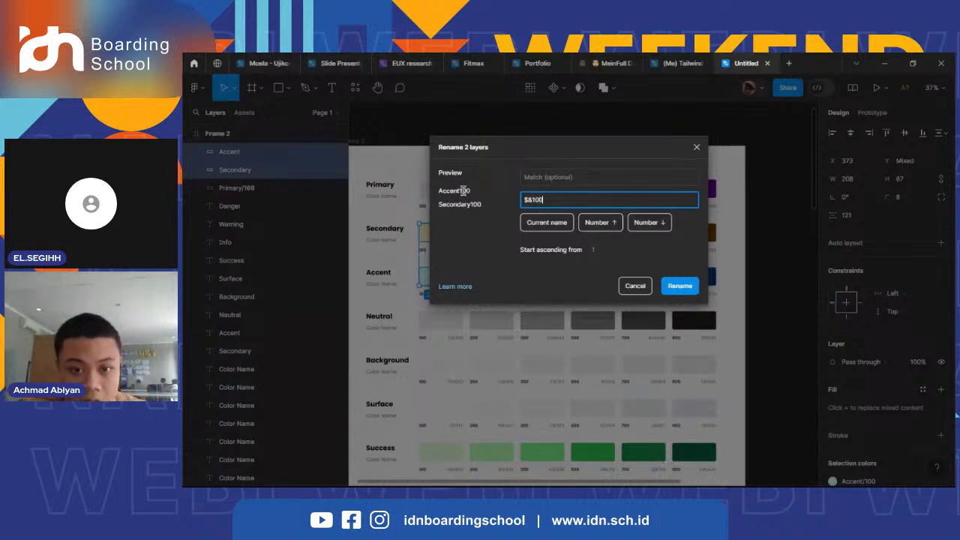
{"action": "key", "text": "BackSpace"}
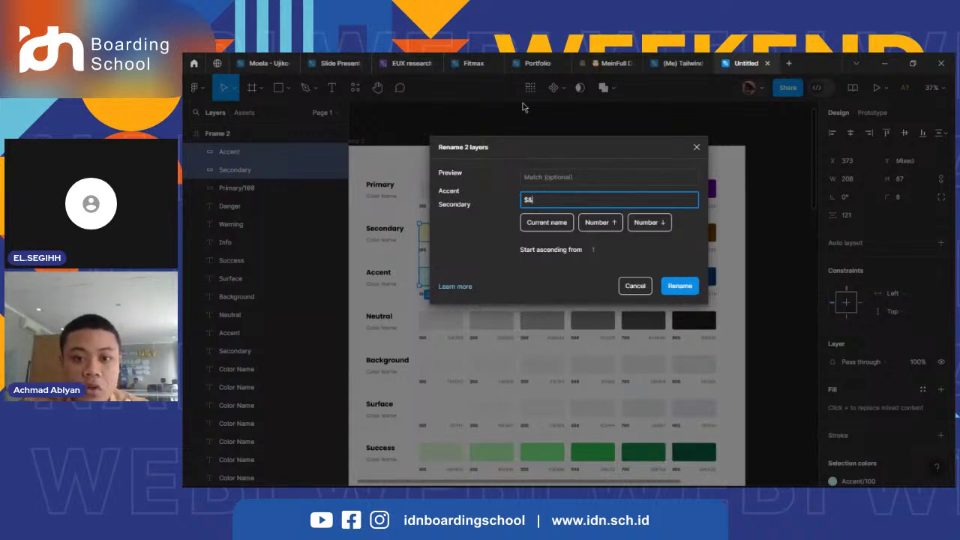
{"action": "type", "text": "00"}
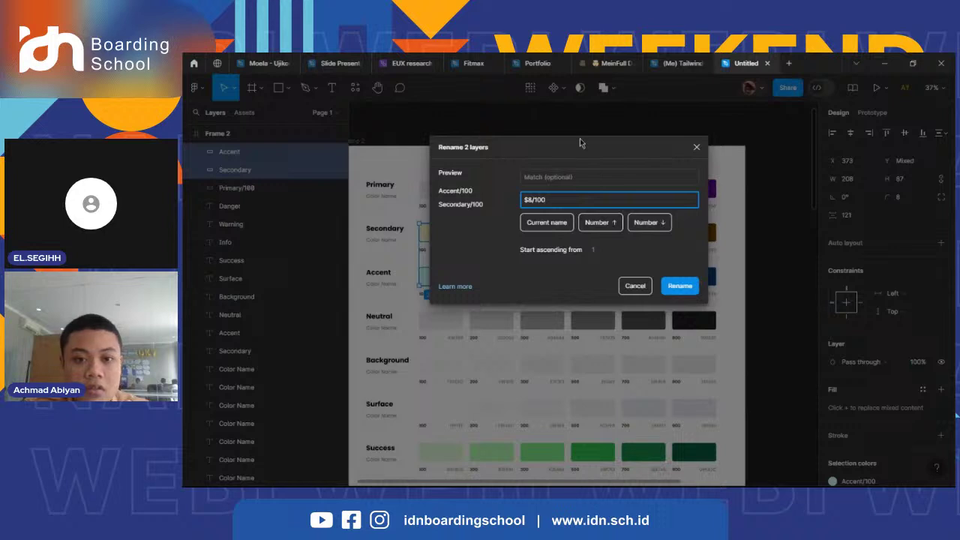
{"action": "left_click", "coordinate": [682, 287]}
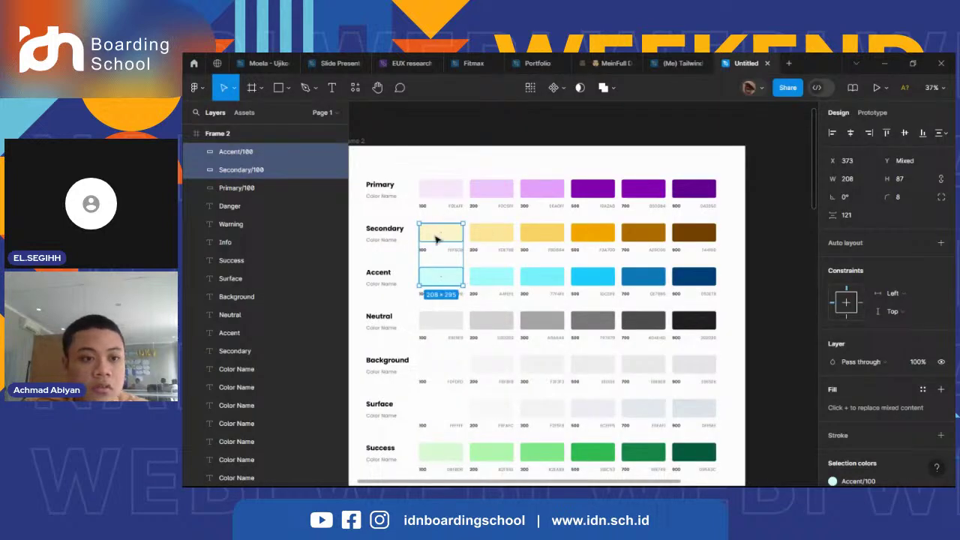
- Rename the 200 swatches of the Secondary and Accent rows together, appending 200 to their current names
{"action": "left_click", "coordinate": [487, 234]}
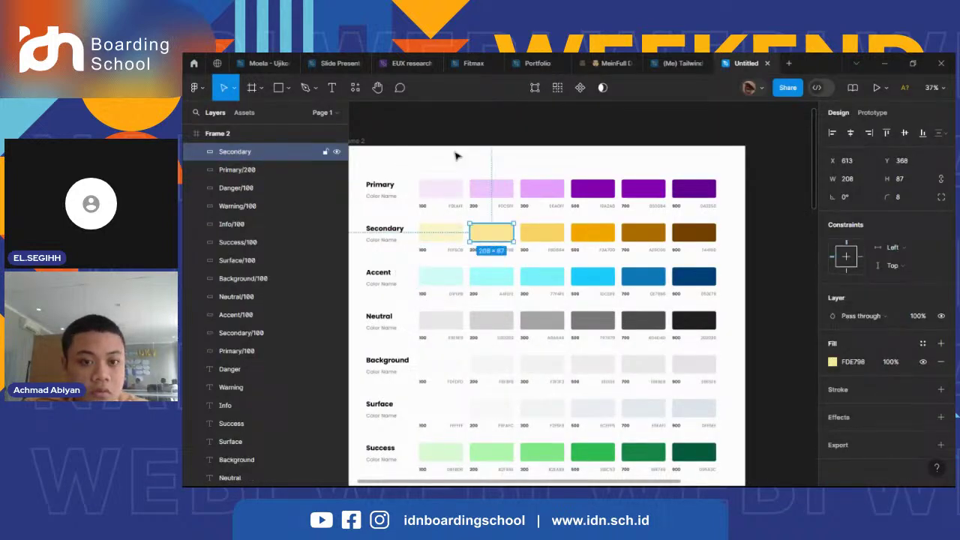
{"action": "left_click", "coordinate": [485, 188]}
{"action": "left_click", "coordinate": [483, 233]}
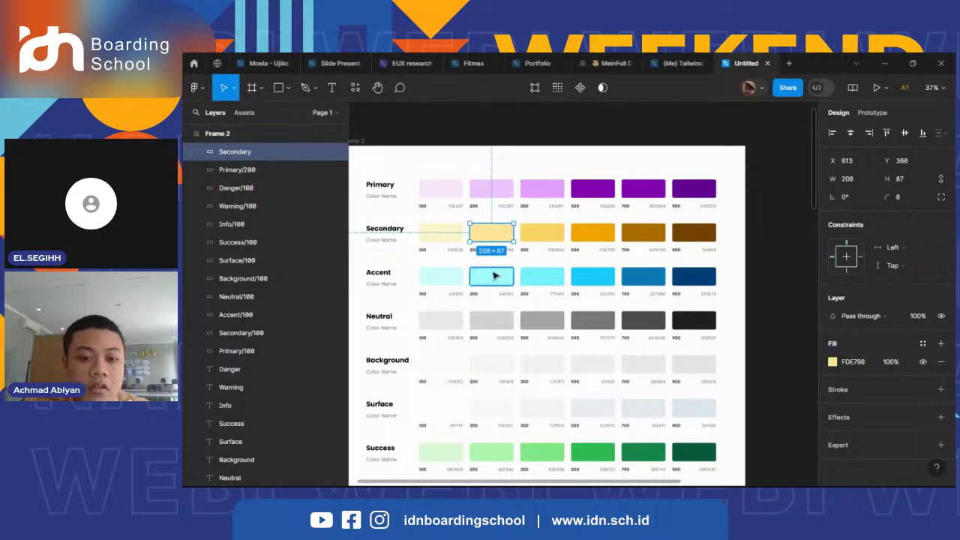
{"action": "left_click", "coordinate": [495, 276], "text": "shift"}
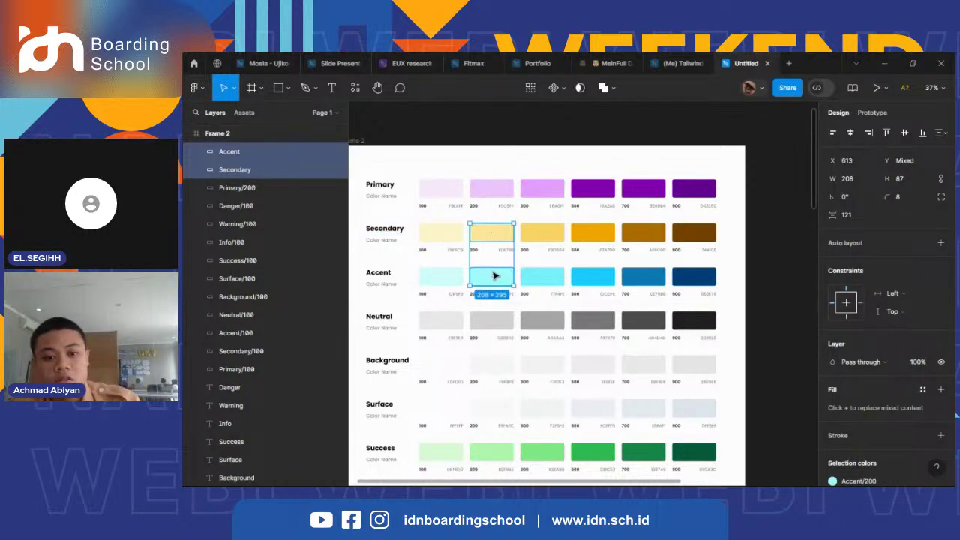
{"action": "key", "text": "ctrl+r"}
{"action": "left_click", "coordinate": [563, 220]}
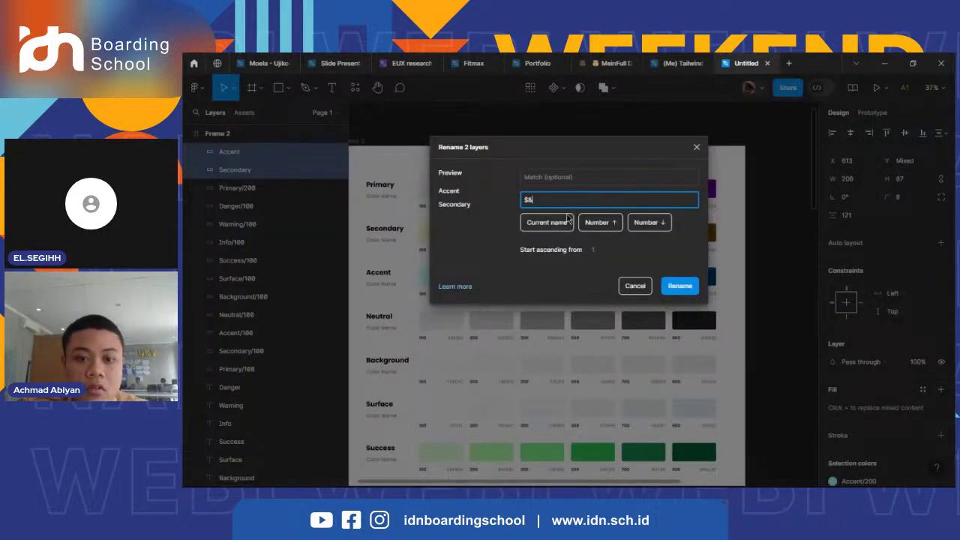
{"action": "type", "text": "200"}
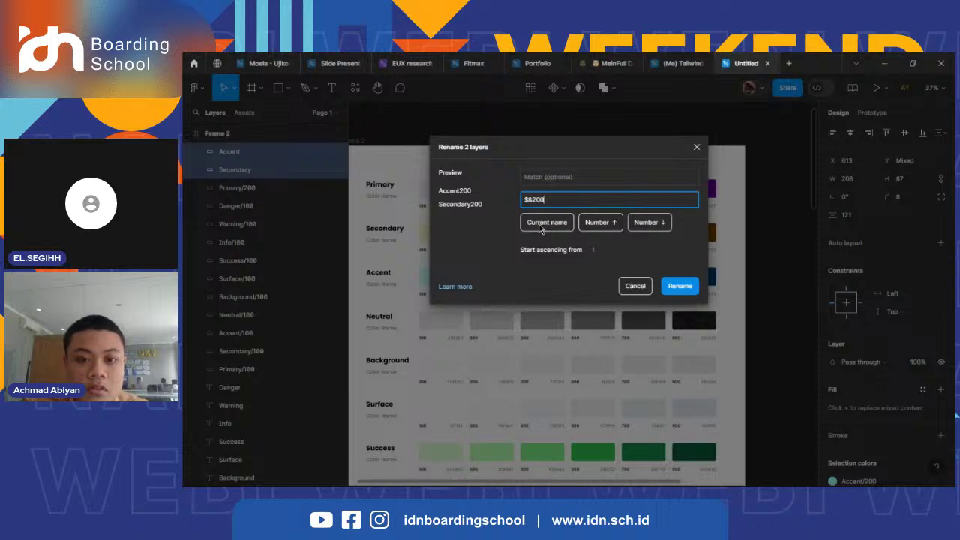
{"action": "key", "text": "Return"}
- Rename the 300 swatches of the Secondary and Accent rows together, appending /300 to their current names
{"action": "left_click", "coordinate": [544, 231]}
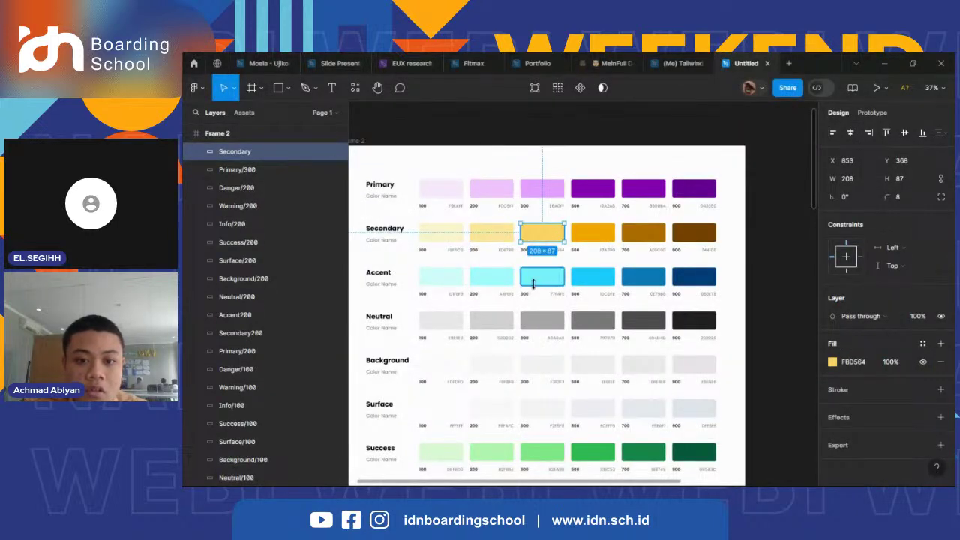
{"action": "left_click", "coordinate": [542, 276], "text": "shift"}
{"action": "key", "text": "ctrl+r"}
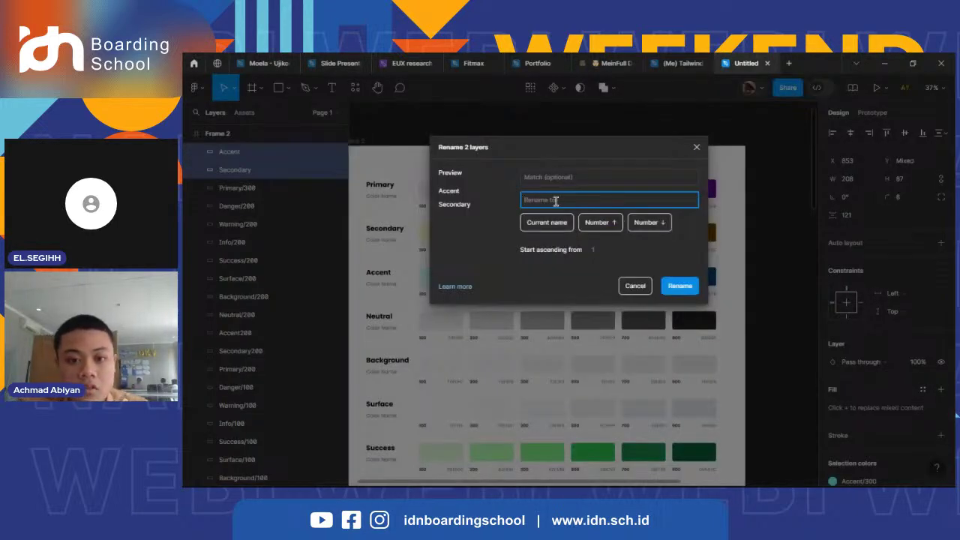
{"action": "type", "text": "3"}
{"action": "key", "text": "BackSpace"}
{"action": "left_click", "coordinate": [547, 222]}
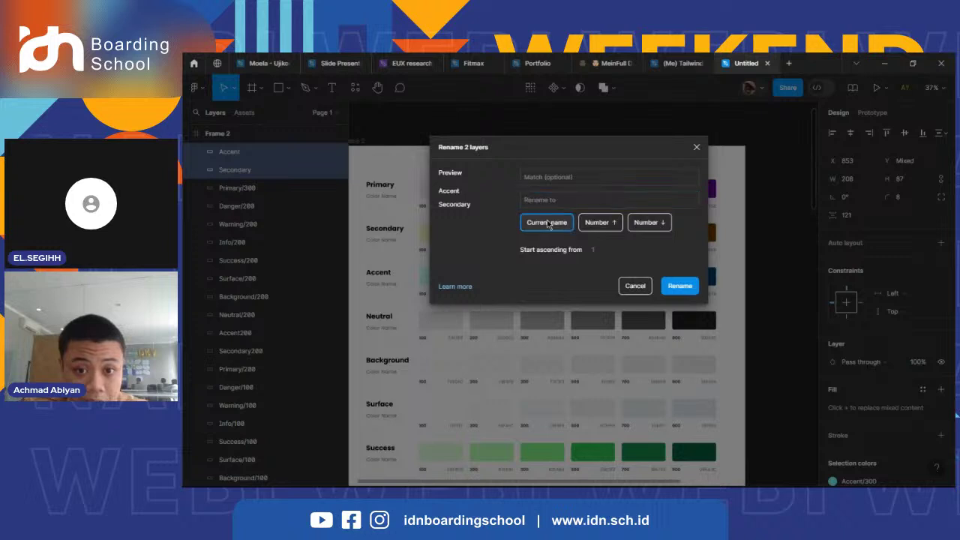
{"action": "type", "text": "3"}
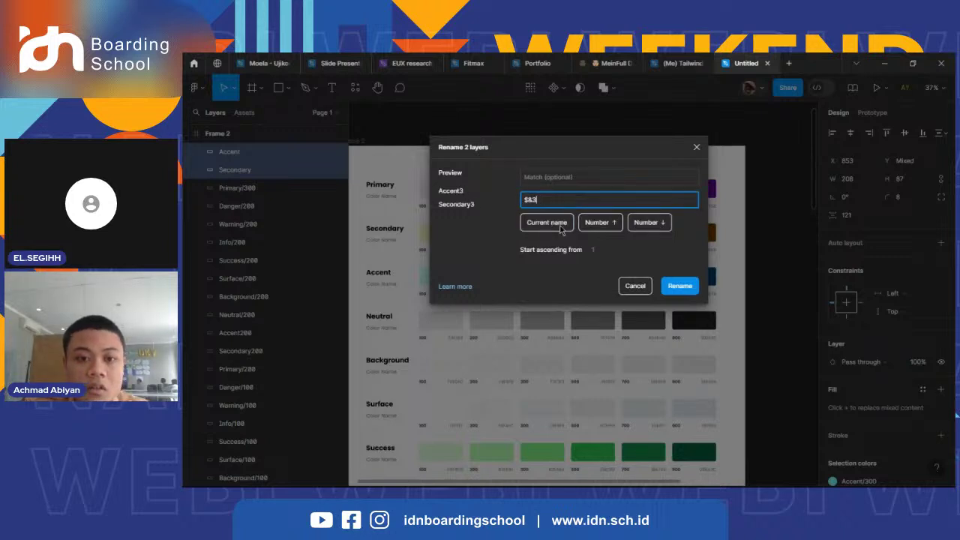
{"action": "type", "text": "00/300"}
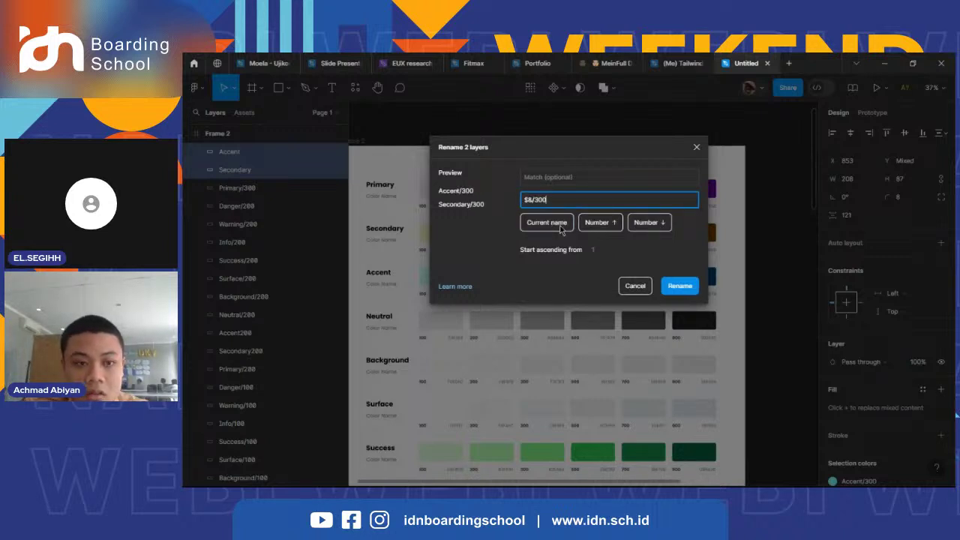
{"action": "key", "text": "Return"}
{"action": "left_click", "coordinate": [503, 236]}
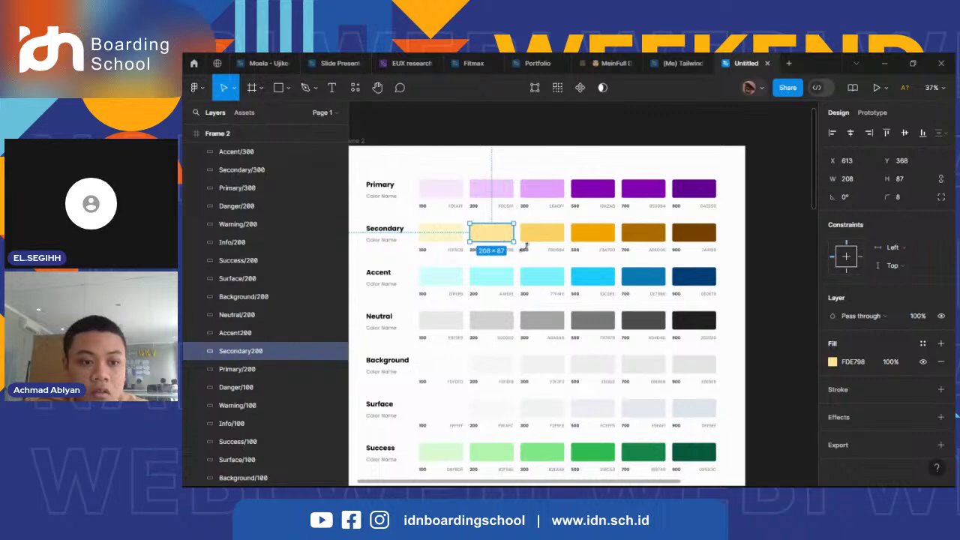
{"action": "left_click", "coordinate": [491, 276], "text": "shift"}
{"action": "key", "text": "ctrl+r"}
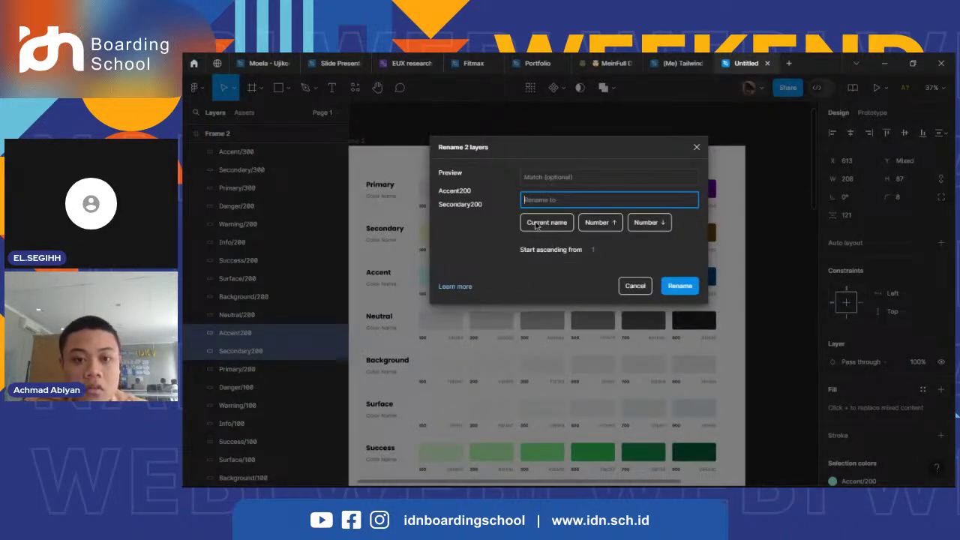
{"action": "left_click", "coordinate": [695, 147]}
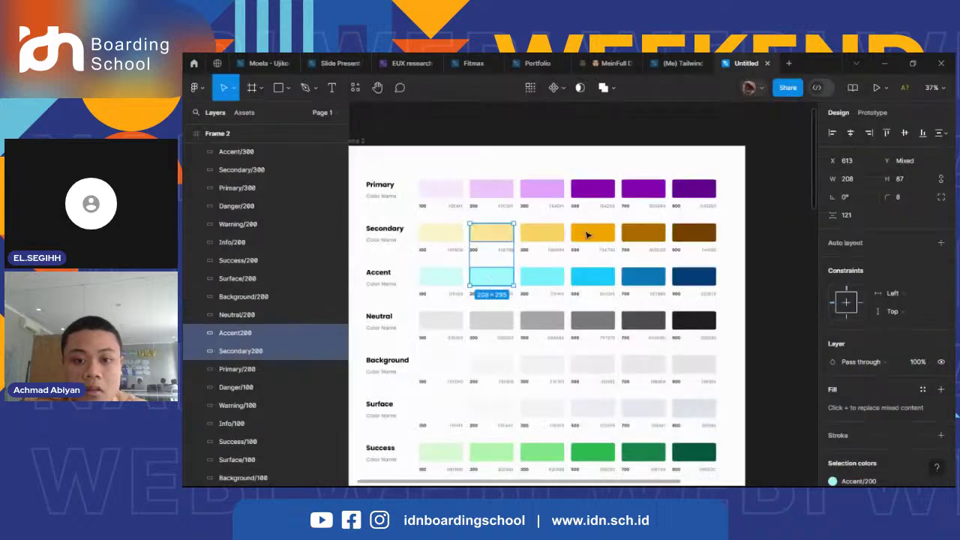
- Rename the 500 swatches of the Secondary and Accent rows together as /500
{"action": "left_click", "coordinate": [592, 236]}
{"action": "left_click", "coordinate": [581, 278], "text": "shift"}
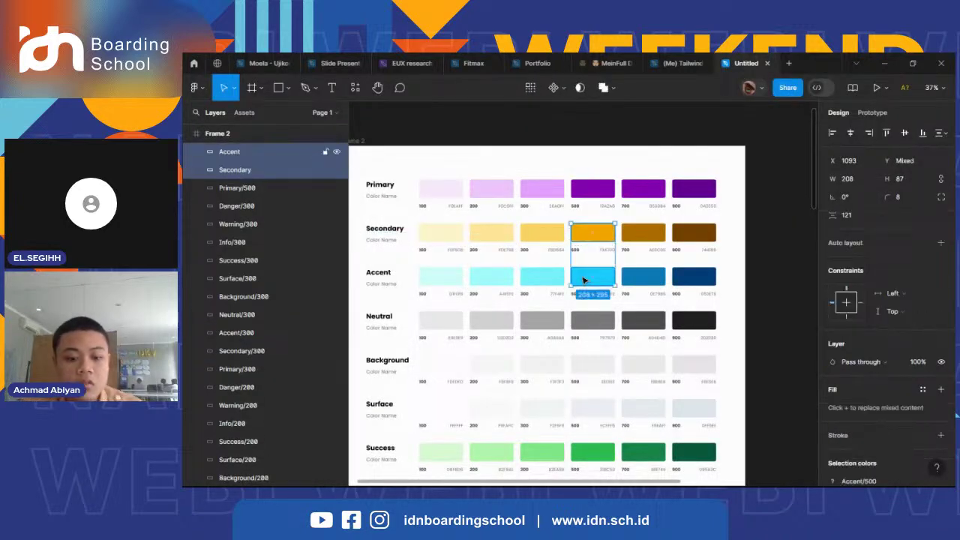
{"action": "key", "text": "ctrl+r"}
{"action": "type", "text": "/500"}
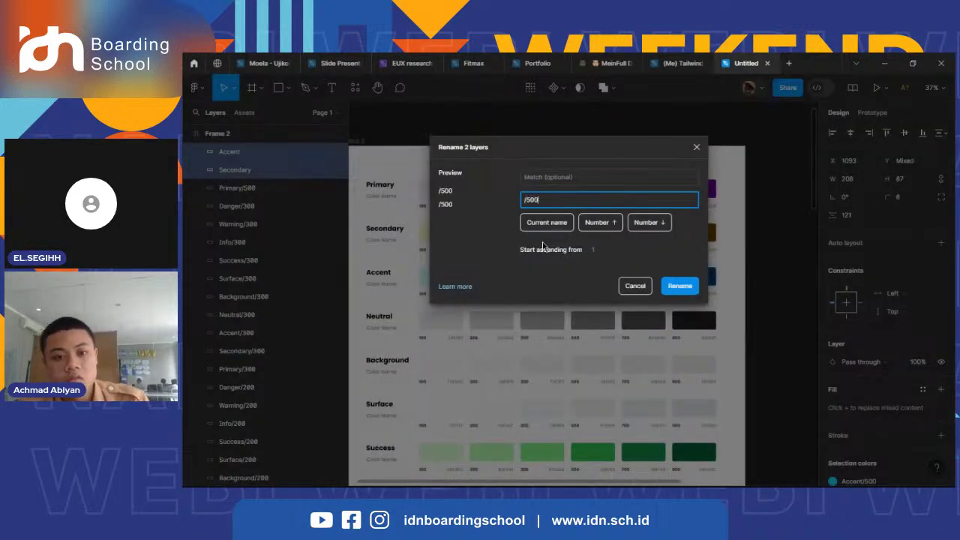
{"action": "key", "text": "Return"}
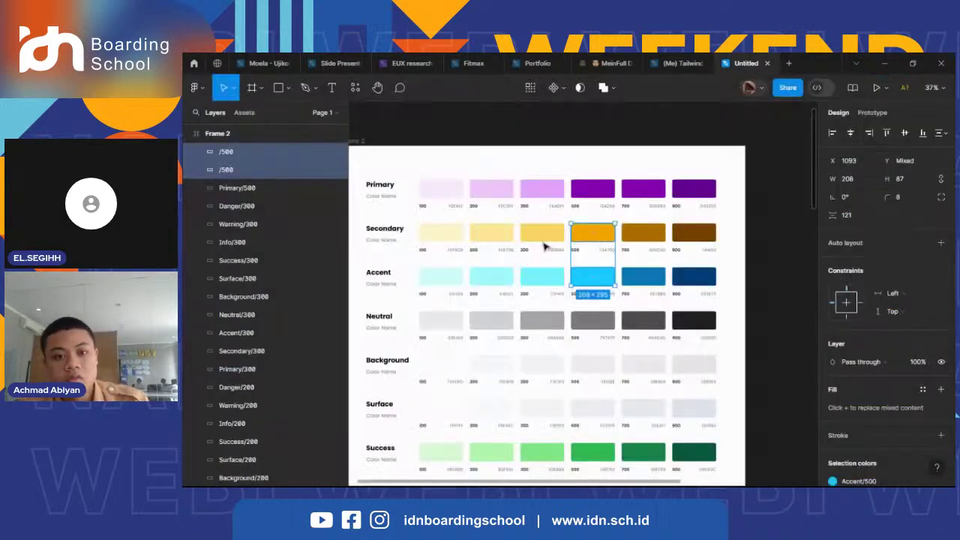
- Rename the 700 swatches of the Secondary and Accent rows together, appending /700 to their current names
{"action": "left_click", "coordinate": [637, 234]}
{"action": "left_click", "coordinate": [641, 276], "text": "shift"}
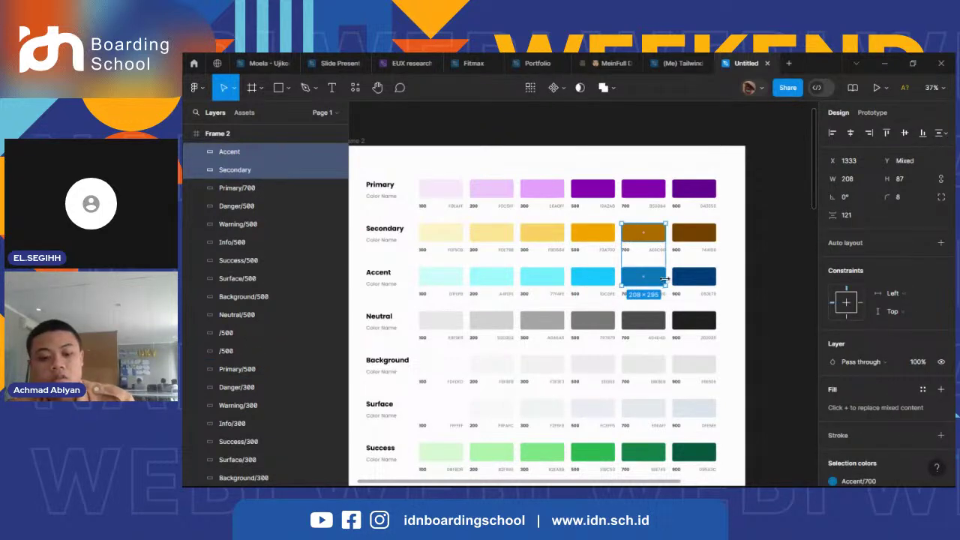
{"action": "key", "text": "ctrl+r"}
{"action": "type", "text": "/700"}
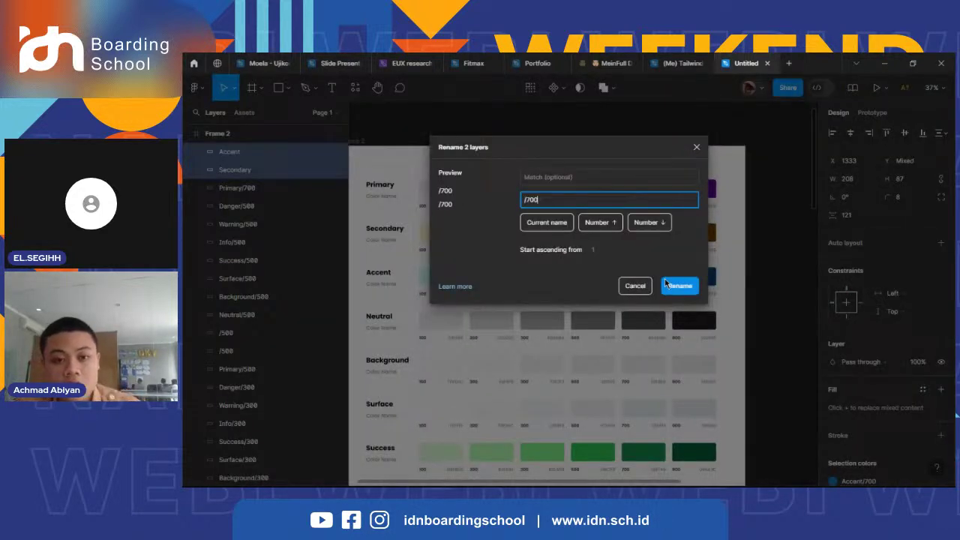
{"action": "key", "text": "BackSpace"}
{"action": "key", "text": "BackSpace"}
{"action": "key", "text": "BackSpace"}
{"action": "key", "text": "BackSpace"}
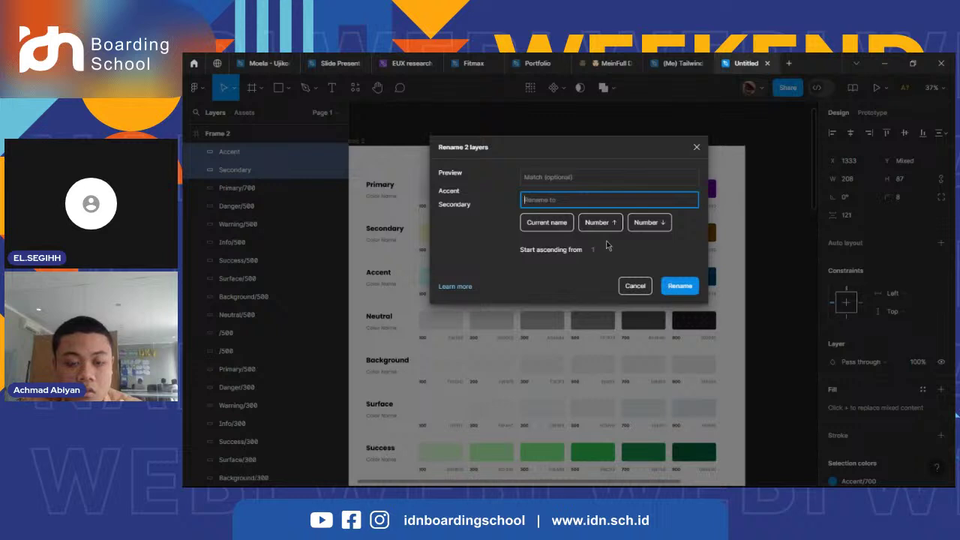
{"action": "left_click", "coordinate": [559, 223]}
{"action": "type", "text": "700"}
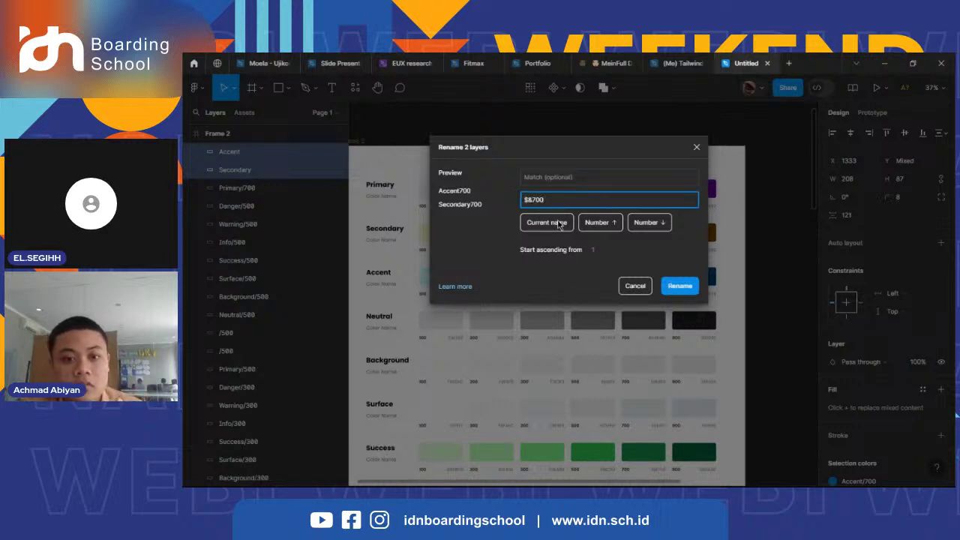
{"action": "key", "text": "BackSpace"}
{"action": "type", "text": "/700"}
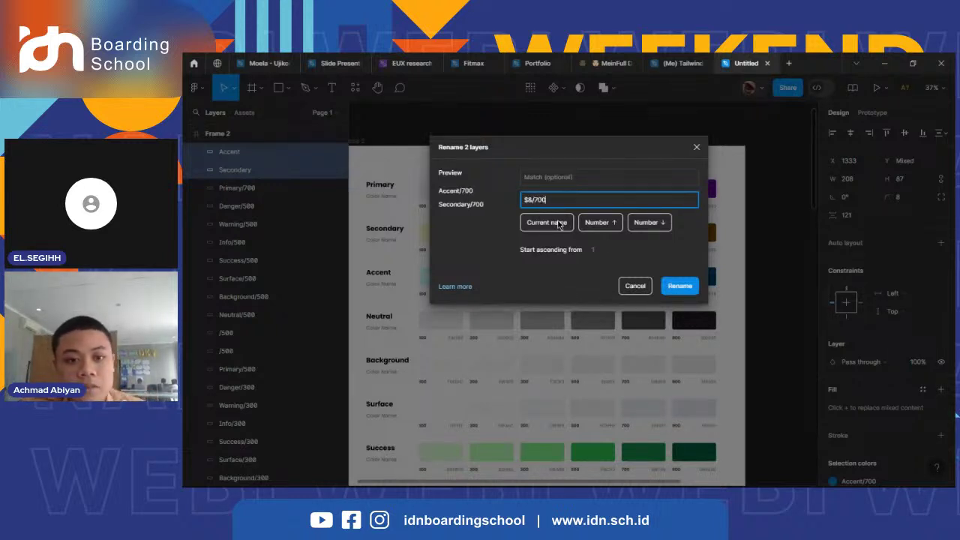
{"action": "key", "text": "Return"}
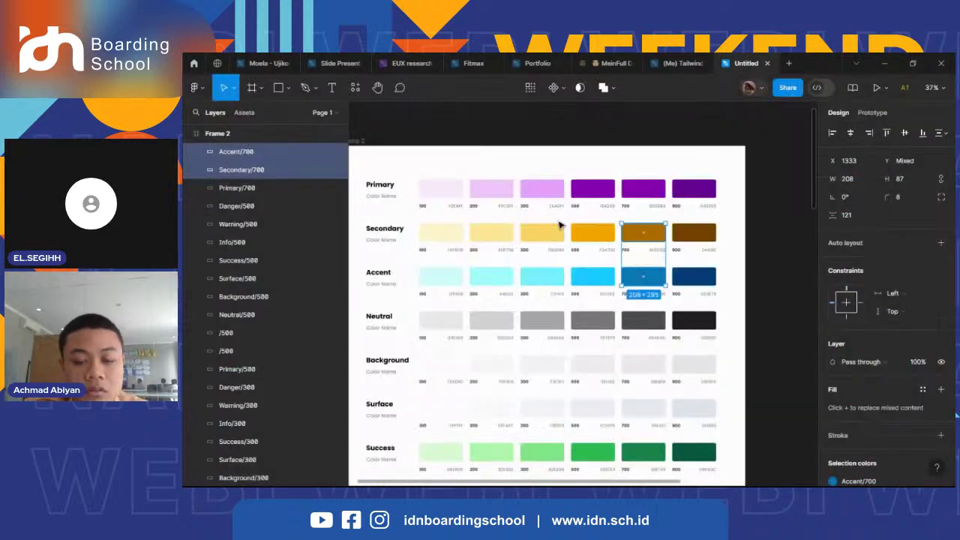
- Rename the 900 swatches of the Secondary and Accent rows together as /900
{"action": "left_click", "coordinate": [696, 234]}
{"action": "left_click", "coordinate": [684, 278], "text": "shift"}
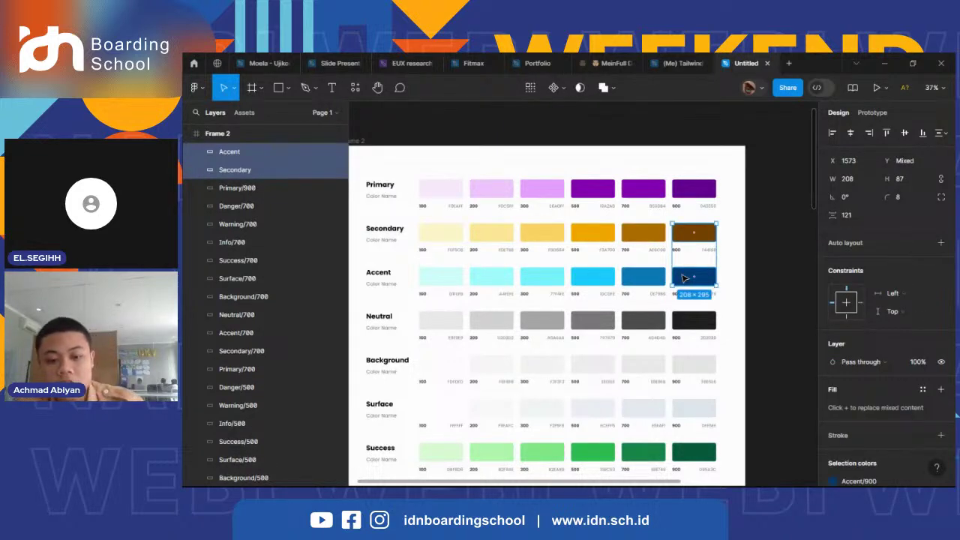
{"action": "key", "text": "ctrl+r"}
{"action": "type", "text": "/900"}
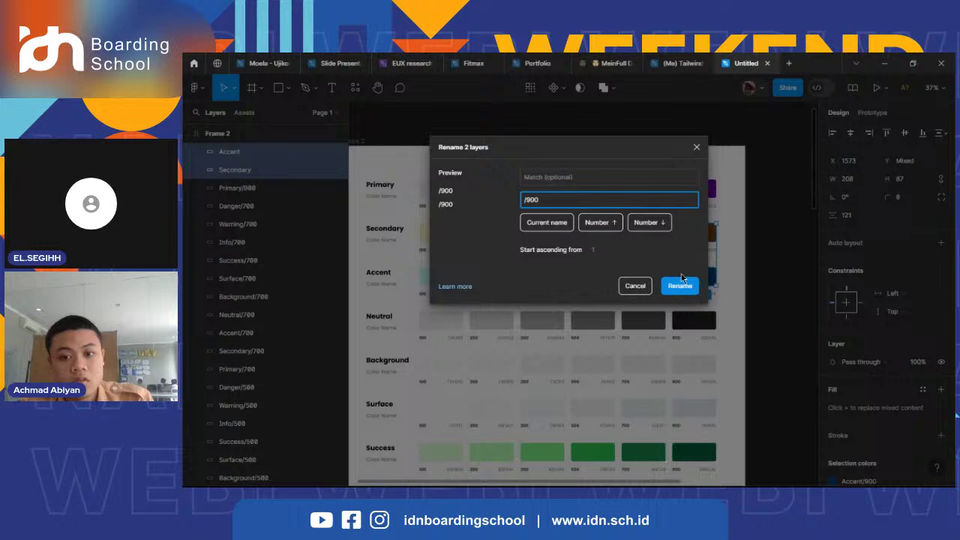
{"action": "left_click", "coordinate": [679, 285]}
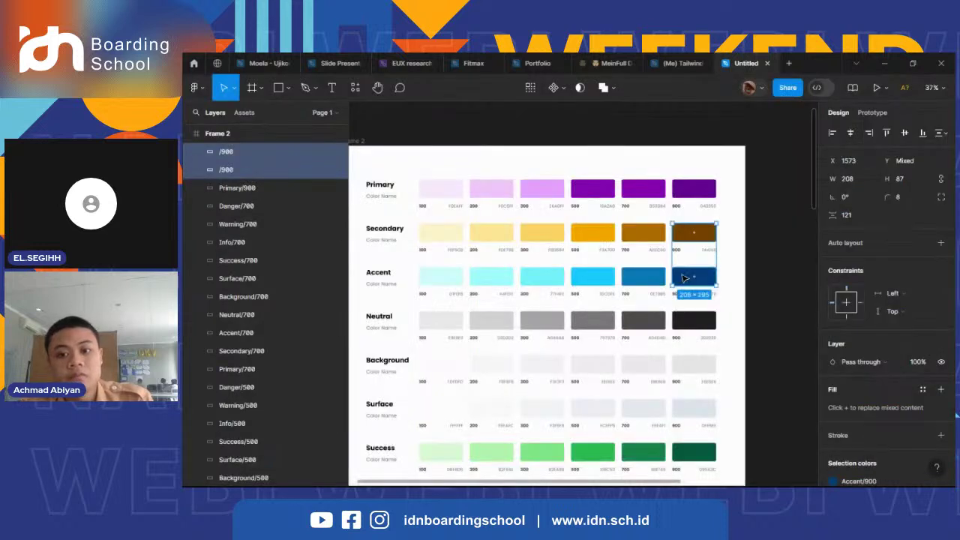
- Generate color styles from the six Secondary row swatches with the Styler plugin
{"action": "left_click", "coordinate": [431, 235]}
{"action": "left_click", "coordinate": [411, 219]}
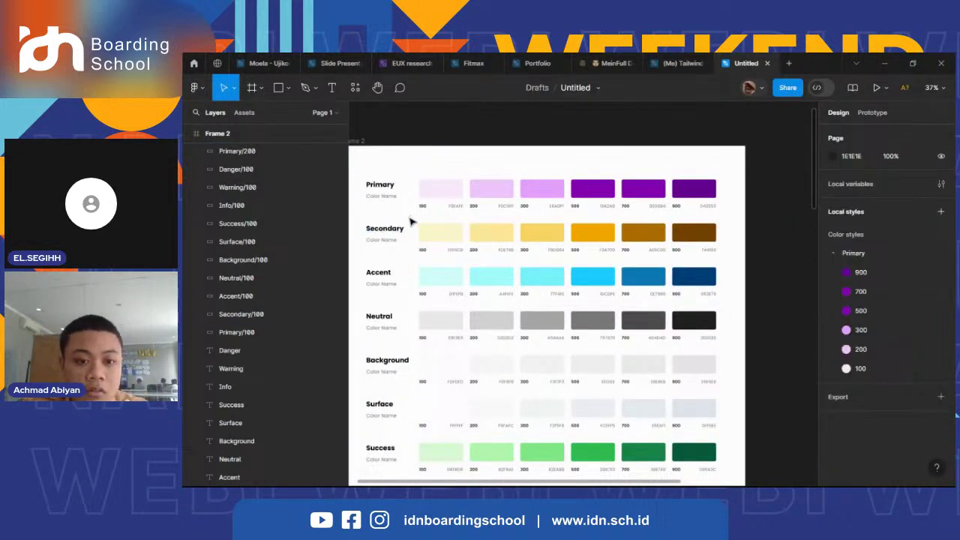
{"action": "left_click_drag", "start_coordinate": [410, 219], "coordinate": [711, 223]}
{"action": "right_click", "coordinate": [767, 240]}
{"action": "mouse_move", "coordinate": [796, 345]}
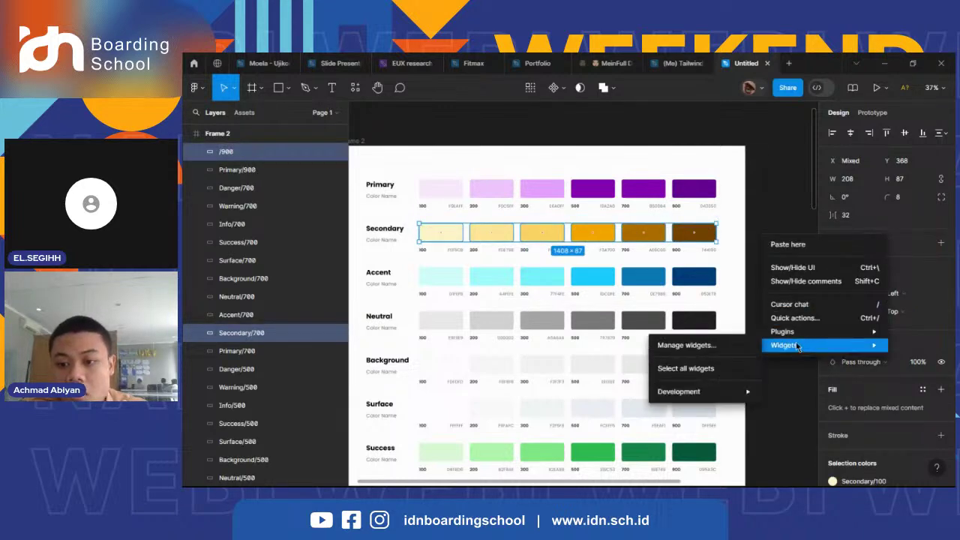
{"action": "left_click", "coordinate": [354, 88]}
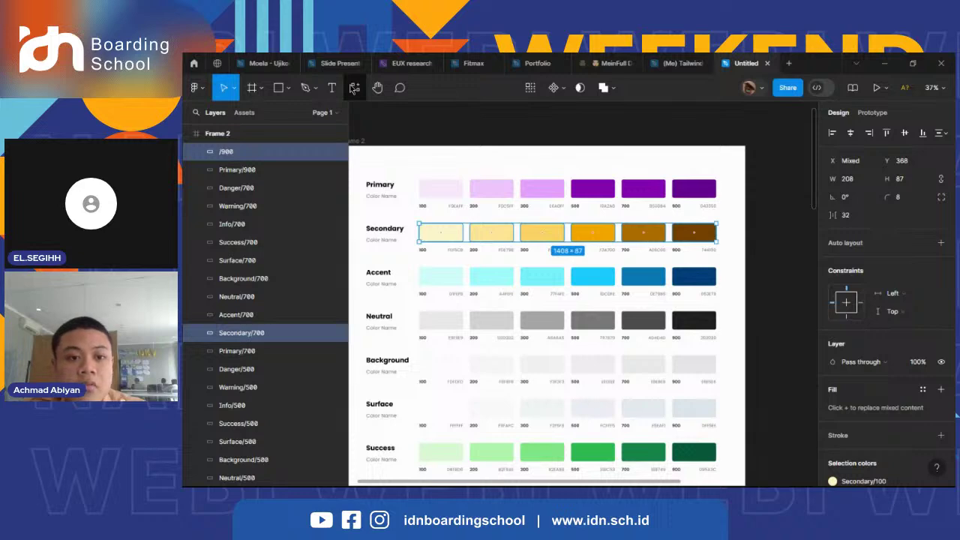
{"action": "left_click", "coordinate": [354, 89]}
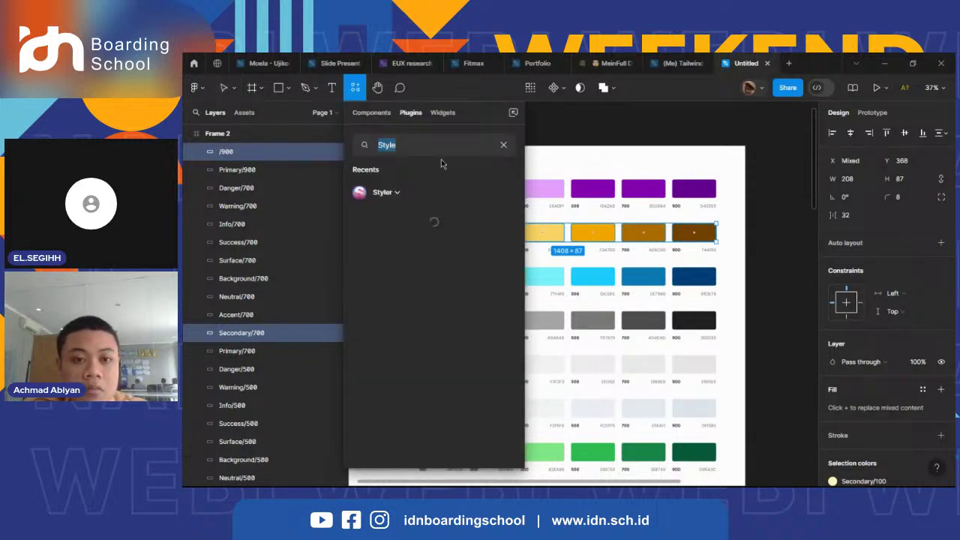
{"action": "left_click", "coordinate": [385, 193]}
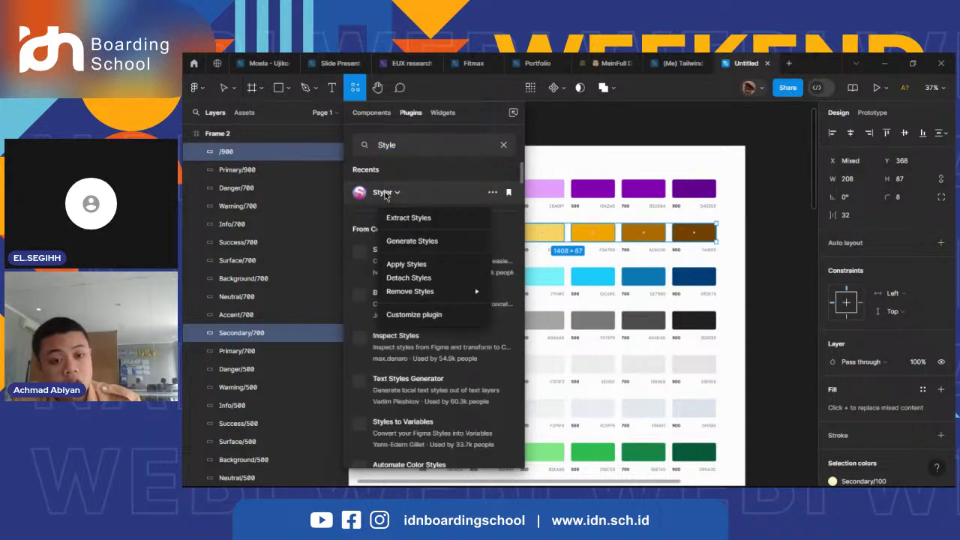
{"action": "left_click", "coordinate": [412, 242]}
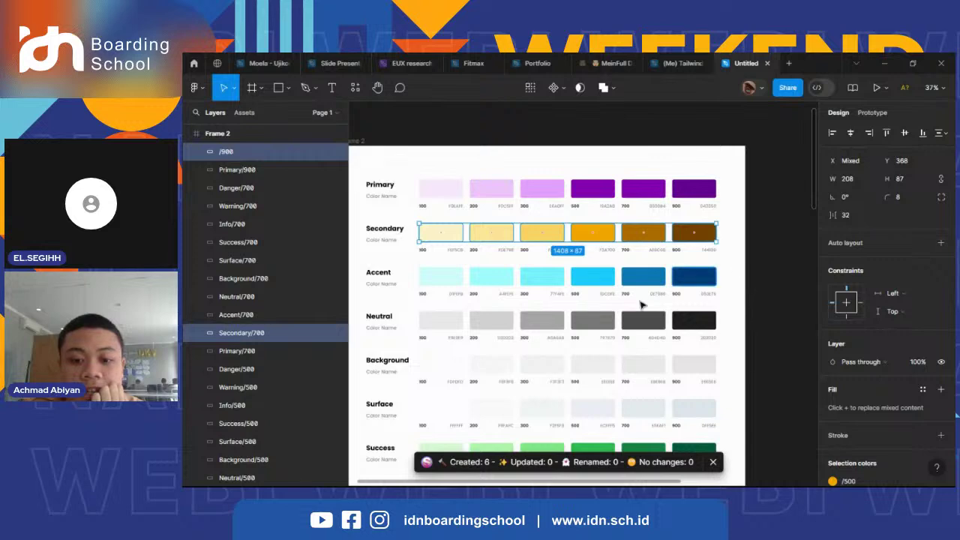
- Collapse the Primary color style group and move the ungrouped Secondary200, 500 and 900 styles into the Secondary group
{"action": "left_click", "coordinate": [768, 307]}
{"action": "scroll", "coordinate": [827, 304], "scroll_direction": "down", "scroll_amount": 1}
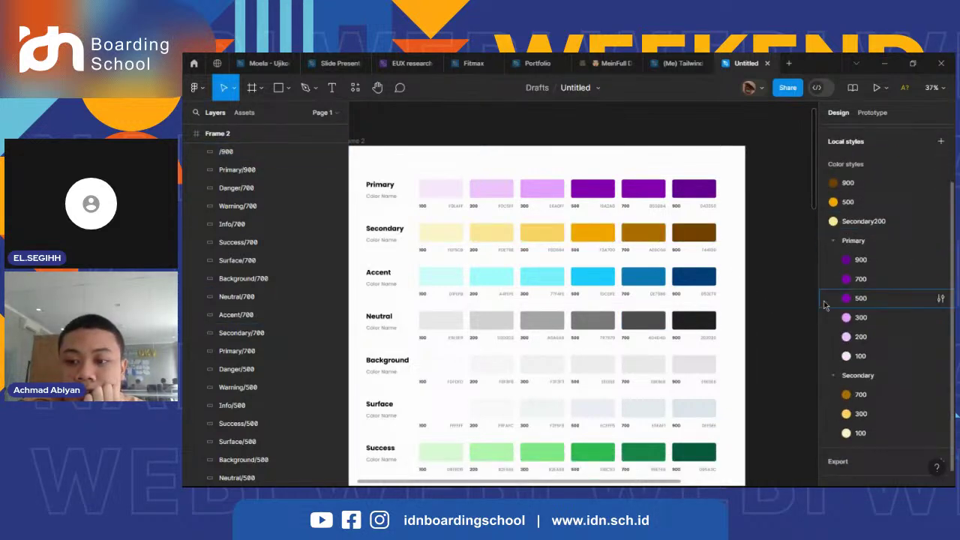
{"action": "left_click", "coordinate": [835, 240]}
{"action": "left_click", "coordinate": [832, 240]}
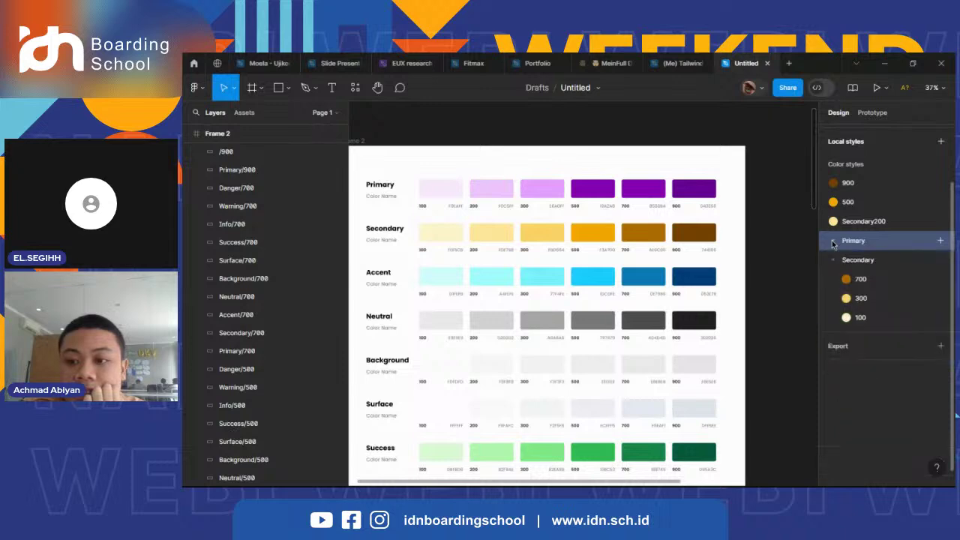
{"action": "left_click", "coordinate": [851, 224]}
{"action": "left_click_drag", "start_coordinate": [851, 224], "coordinate": [855, 271]}
{"action": "left_click", "coordinate": [870, 204]}
{"action": "left_click_drag", "start_coordinate": [870, 206], "coordinate": [851, 269]}
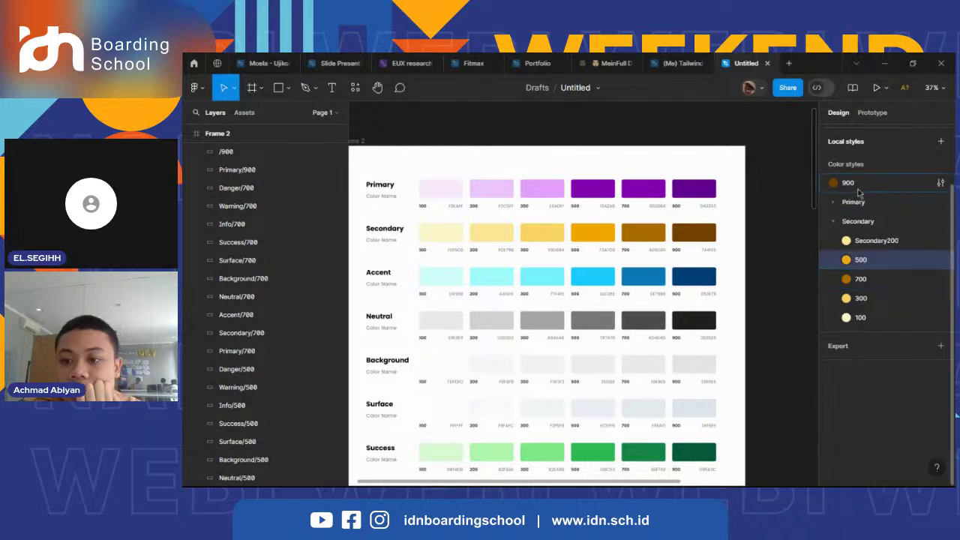
{"action": "left_click_drag", "start_coordinate": [847, 183], "coordinate": [854, 225]}
{"action": "left_click", "coordinate": [831, 203]}
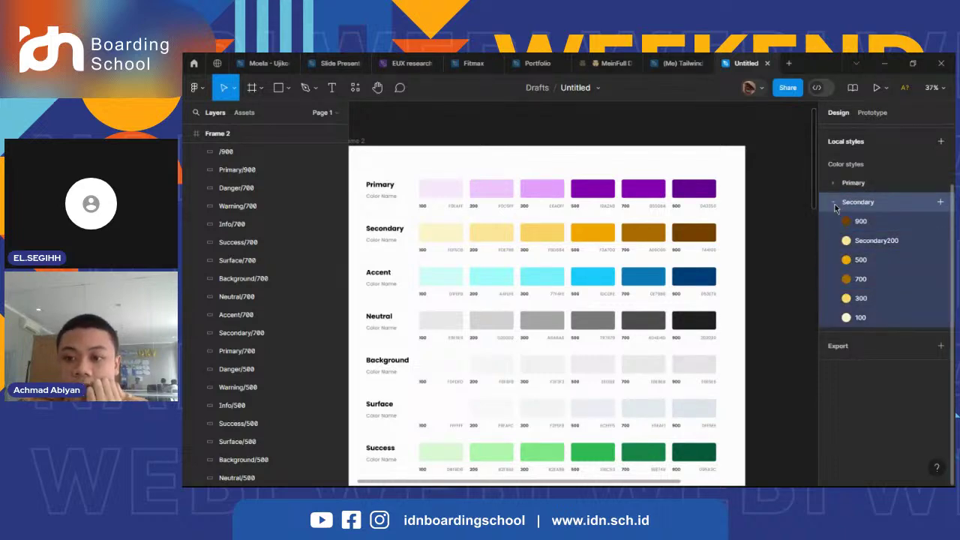
- Collapse the Secondary style group and generate color styles from the six Accent row swatches with the Styler plugin
{"action": "left_click", "coordinate": [834, 205]}
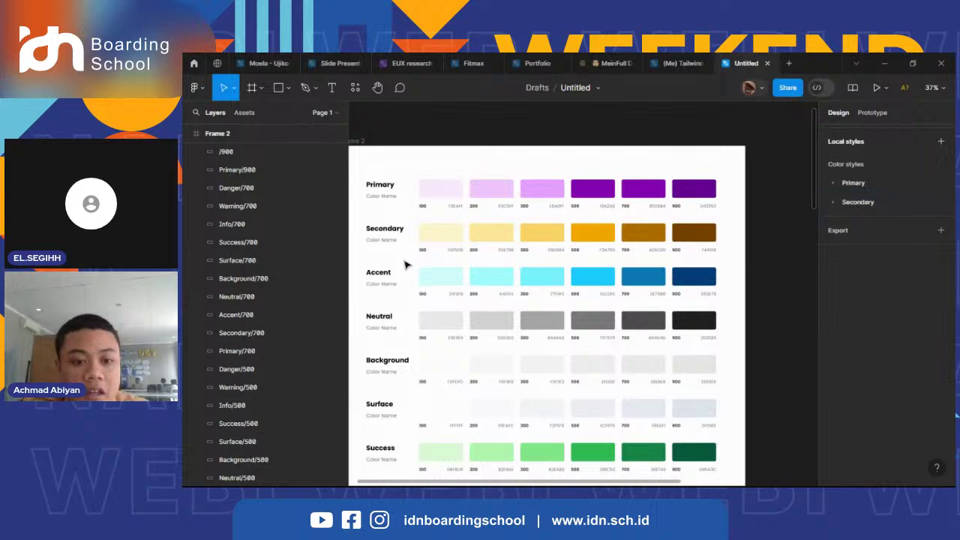
{"action": "left_click_drag", "start_coordinate": [405, 264], "coordinate": [745, 281]}
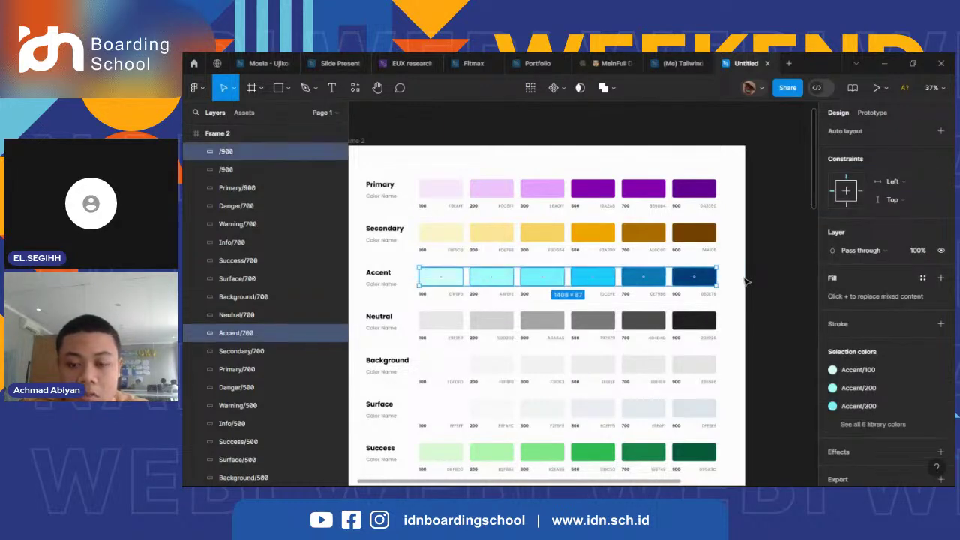
{"action": "key", "text": "ctrl+r"}
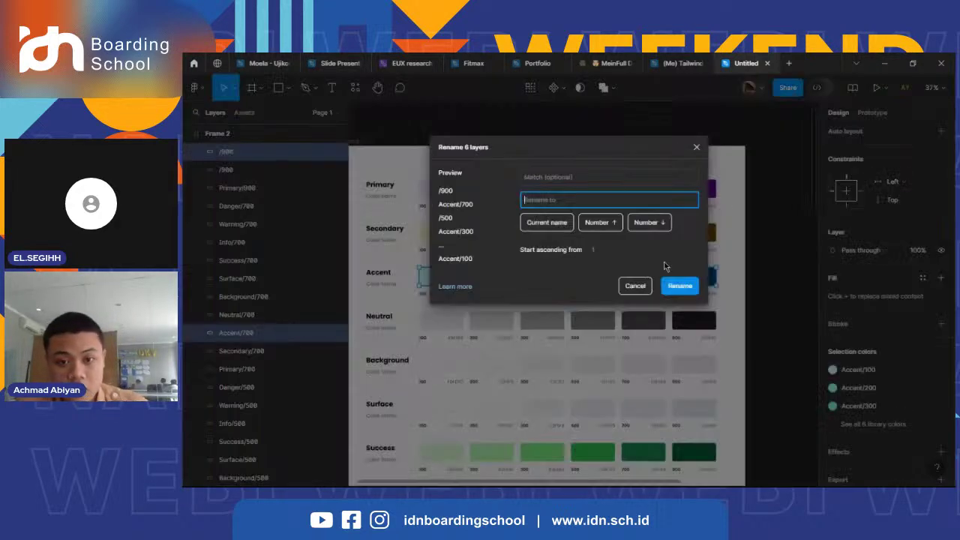
{"action": "left_click", "coordinate": [694, 145]}
{"action": "left_click", "coordinate": [354, 87]}
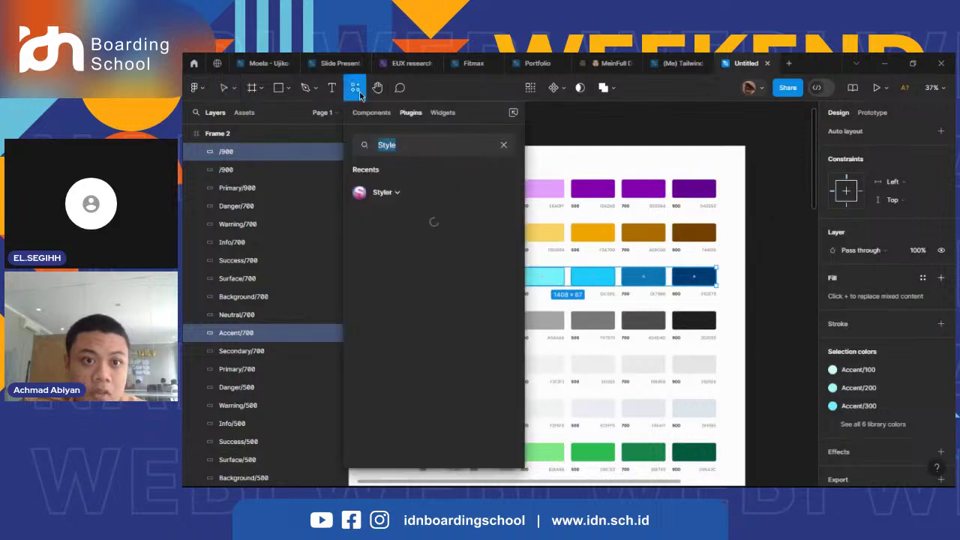
{"action": "left_click", "coordinate": [399, 193]}
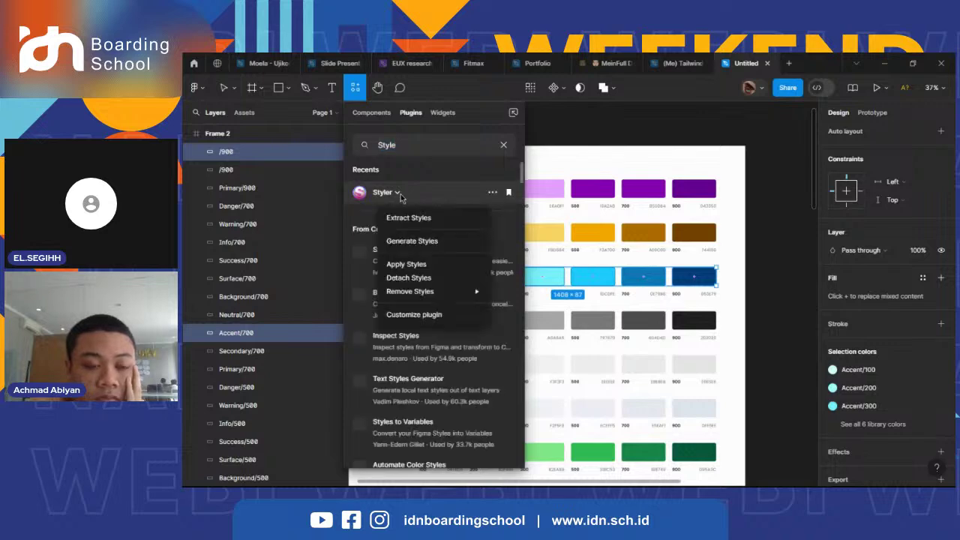
{"action": "left_click", "coordinate": [422, 242]}
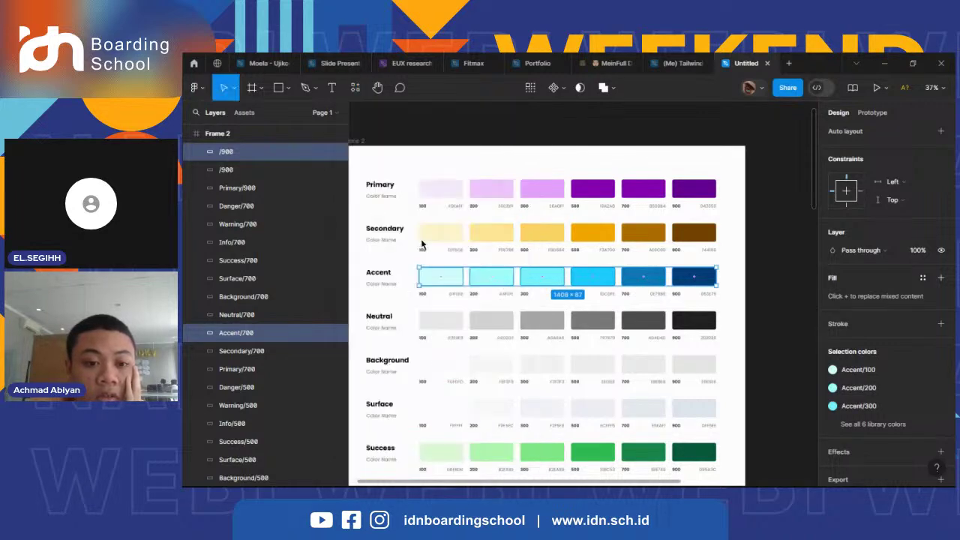
{"action": "left_click", "coordinate": [758, 270]}
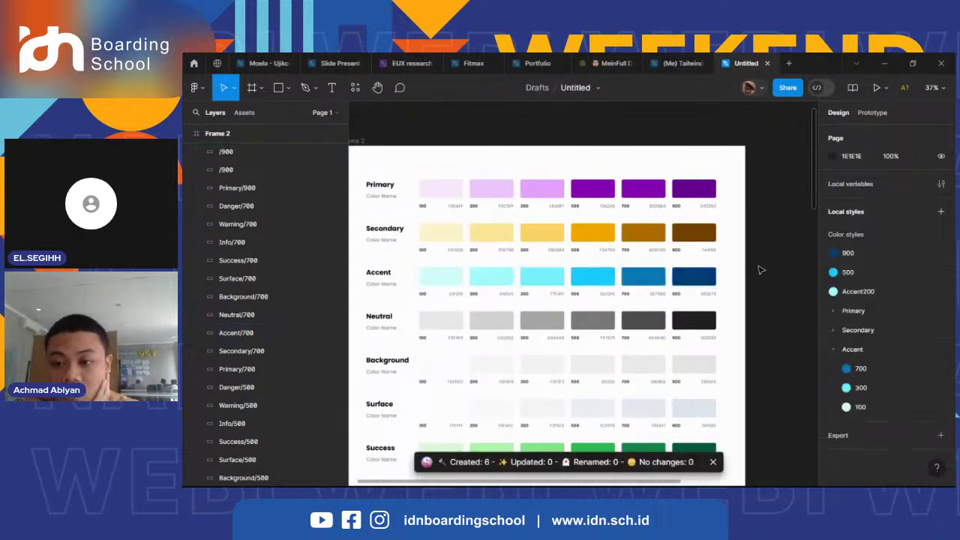
- Move the ungrouped 900, 500 and Accent200 color styles into the Accent group and collapse that group
{"action": "left_click_drag", "start_coordinate": [857, 343], "coordinate": [854, 358]}
{"action": "left_click_drag", "start_coordinate": [854, 273], "coordinate": [847, 360]}
{"action": "left_click_drag", "start_coordinate": [882, 261], "coordinate": [837, 294]}
{"action": "left_click", "coordinate": [837, 294]}
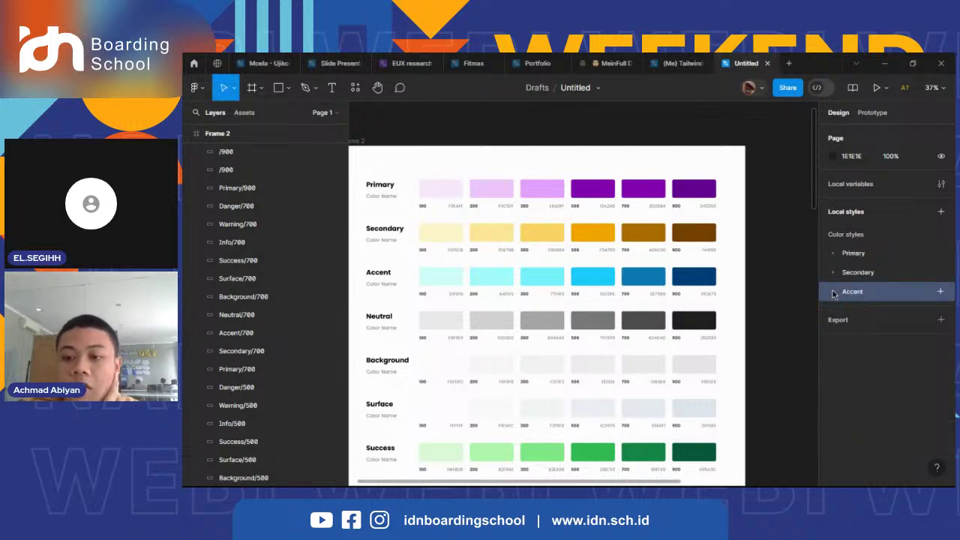
- Draw a rectangle about 732 × 526 on the empty canvas beside the color palette frame
{"action": "scroll", "coordinate": [748, 262], "scroll_direction": "right", "scroll_amount": 6}
{"action": "left_click", "coordinate": [277, 87]}
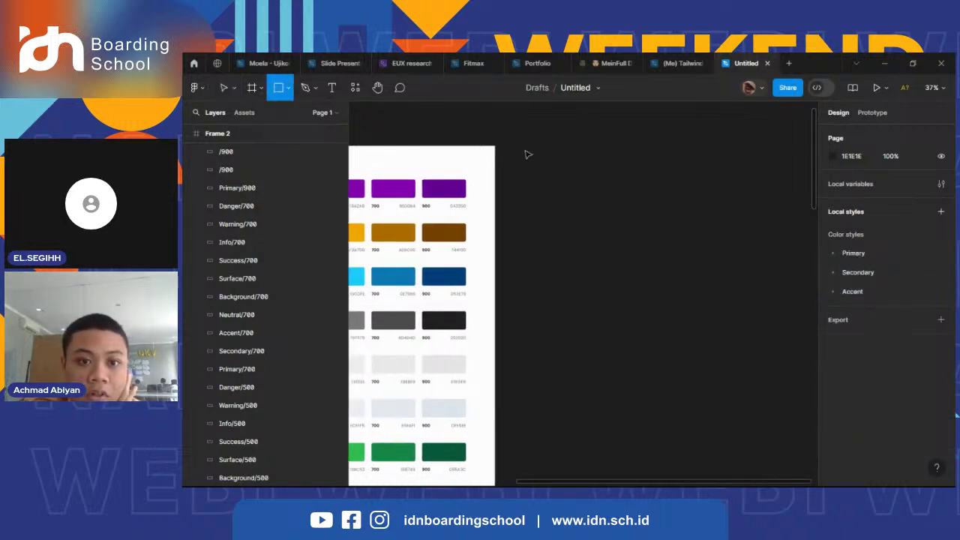
{"action": "left_click_drag", "start_coordinate": [539, 152], "coordinate": [693, 263]}
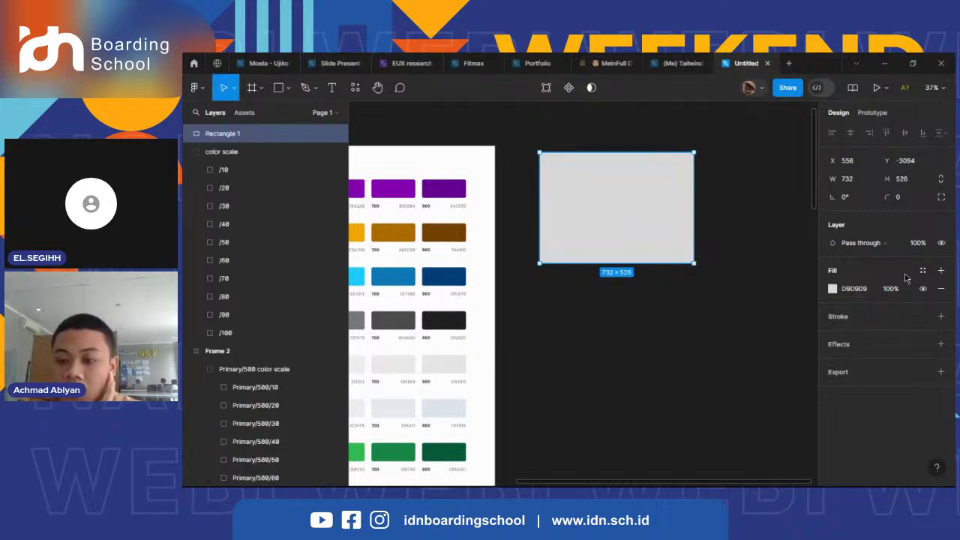
- Set the new rectangle's fill to the custom light red FFA3A3
{"action": "left_click", "coordinate": [833, 290]}
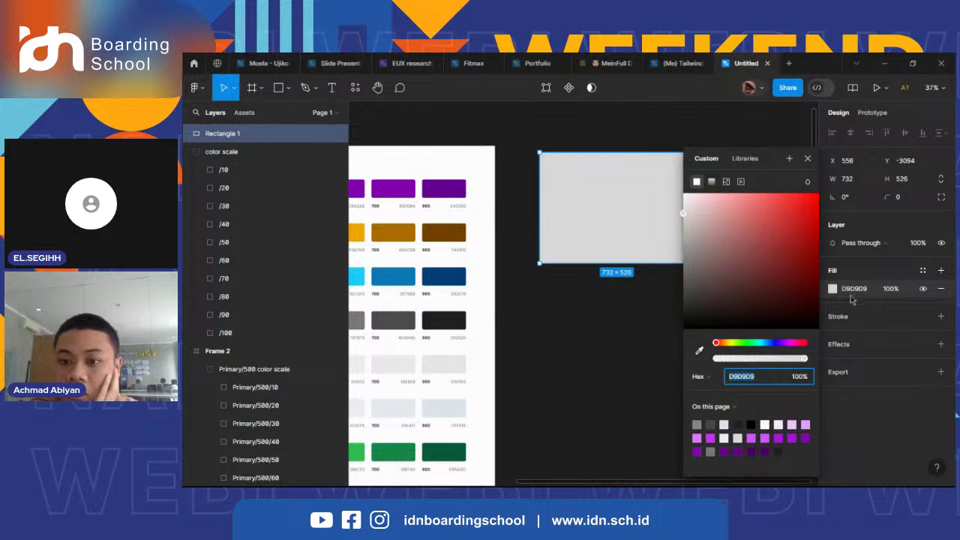
{"action": "left_click_drag", "start_coordinate": [709, 206], "coordinate": [818, 328]}
{"action": "left_click_drag", "start_coordinate": [727, 300], "coordinate": [732, 193]}
- Apply the Primary/900 color style to the rectangle's fill, review the available library styles, and deselect the rectangle
{"action": "left_click", "coordinate": [921, 270]}
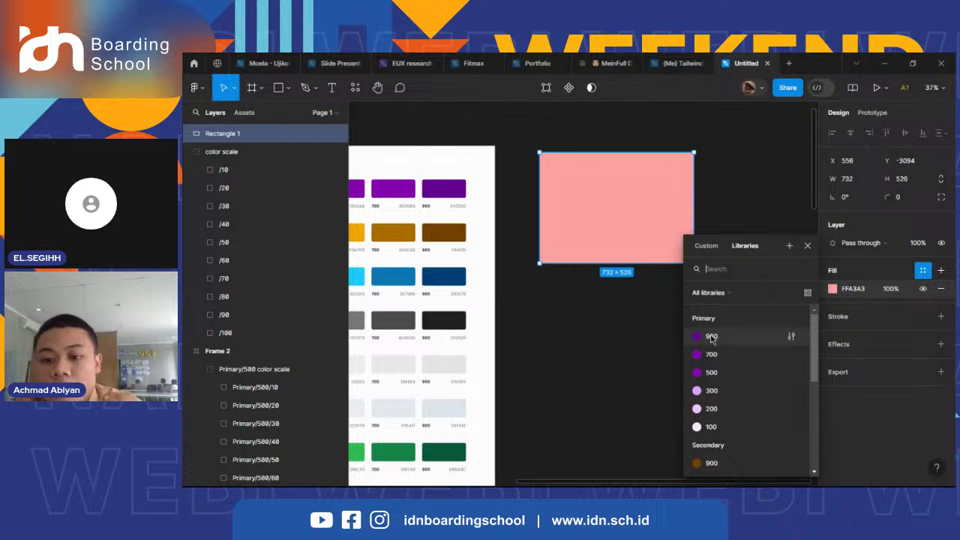
{"action": "left_click", "coordinate": [921, 271]}
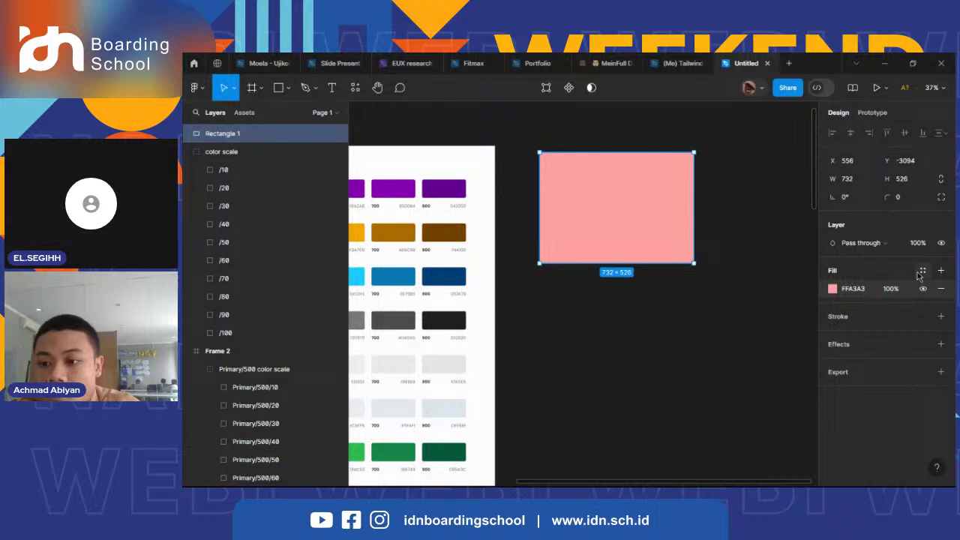
{"action": "left_click", "coordinate": [922, 272]}
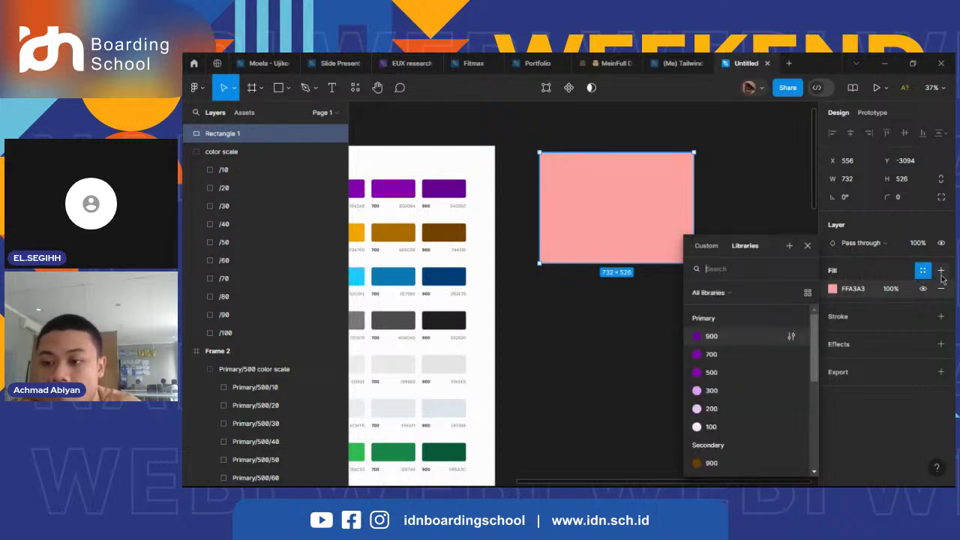
{"action": "left_click", "coordinate": [721, 342]}
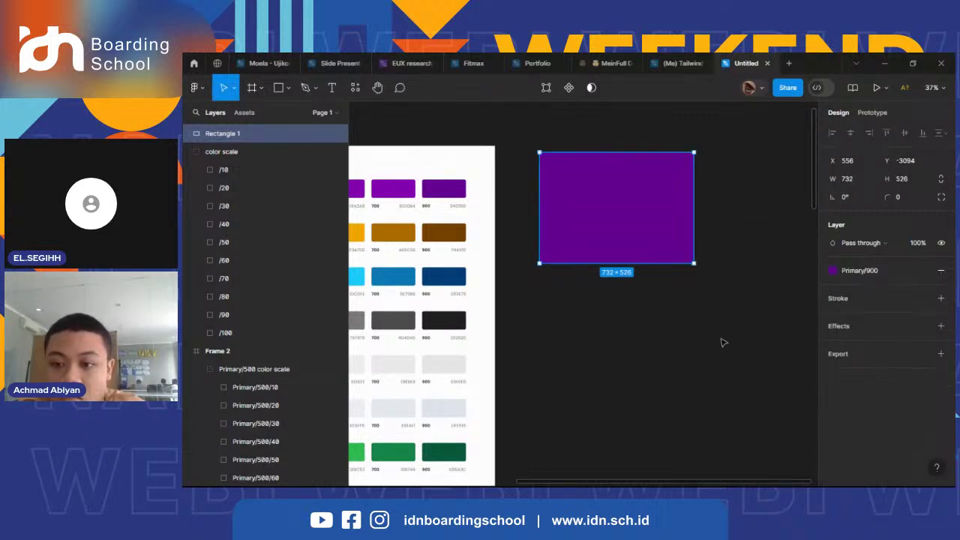
{"action": "left_click", "coordinate": [832, 271]}
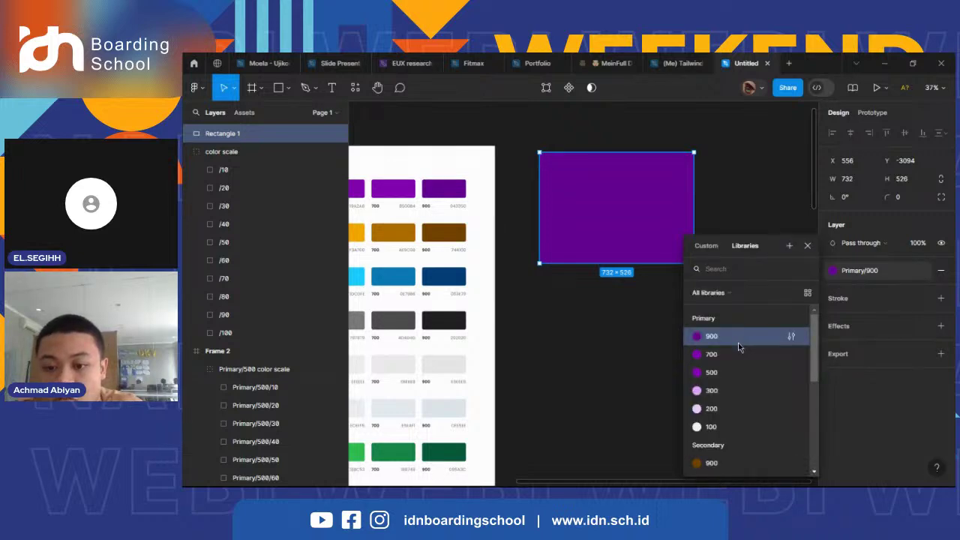
{"action": "left_click", "coordinate": [665, 336]}
- Examine the palette frame as a whole and the Typography frame below it
{"action": "scroll", "coordinate": [664, 336], "scroll_direction": "down", "scroll_amount": 5}
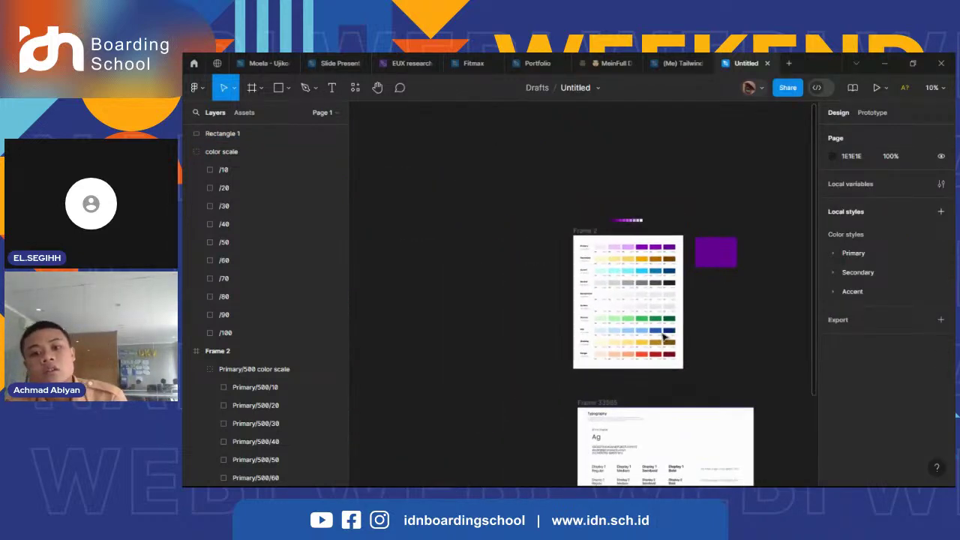
{"action": "scroll", "coordinate": [663, 338], "scroll_direction": "up", "scroll_amount": 3}
{"action": "scroll", "coordinate": [664, 337], "scroll_direction": "down", "scroll_amount": 3}
{"action": "scroll", "coordinate": [664, 337], "scroll_direction": "up", "scroll_amount": 1}
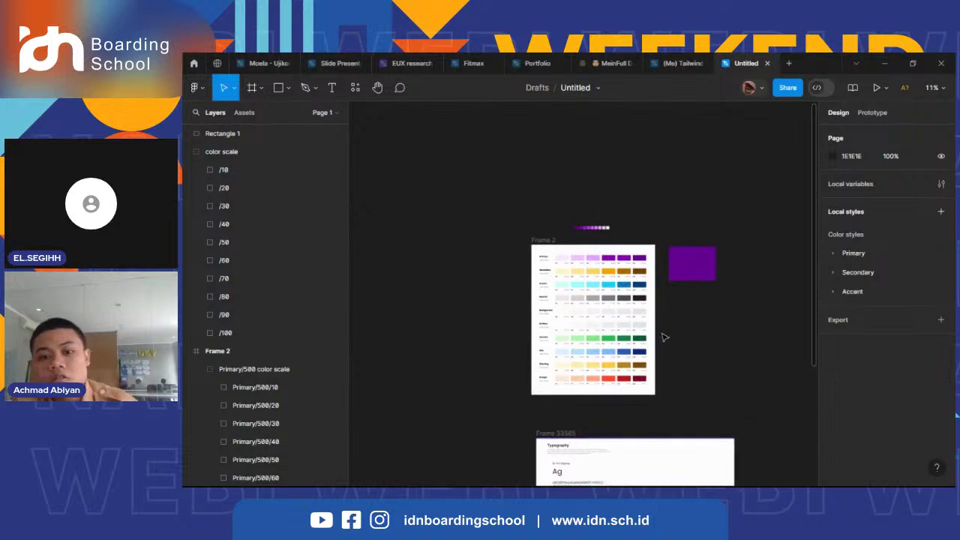
{"action": "scroll", "coordinate": [663, 338], "scroll_direction": "up", "scroll_amount": 3}
{"action": "scroll", "coordinate": [663, 337], "scroll_direction": "down", "scroll_amount": 5}
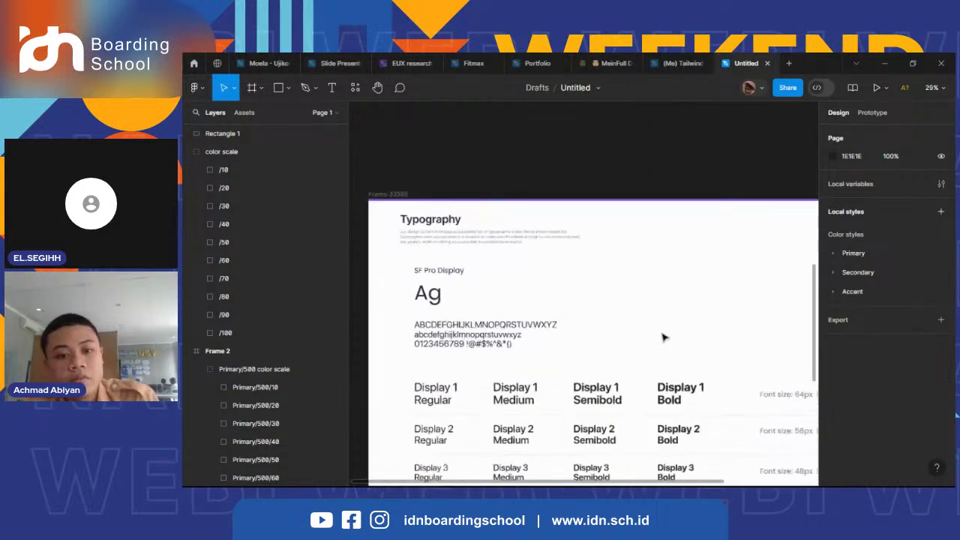
{"action": "scroll", "coordinate": [663, 338], "scroll_direction": "up", "scroll_amount": 2}
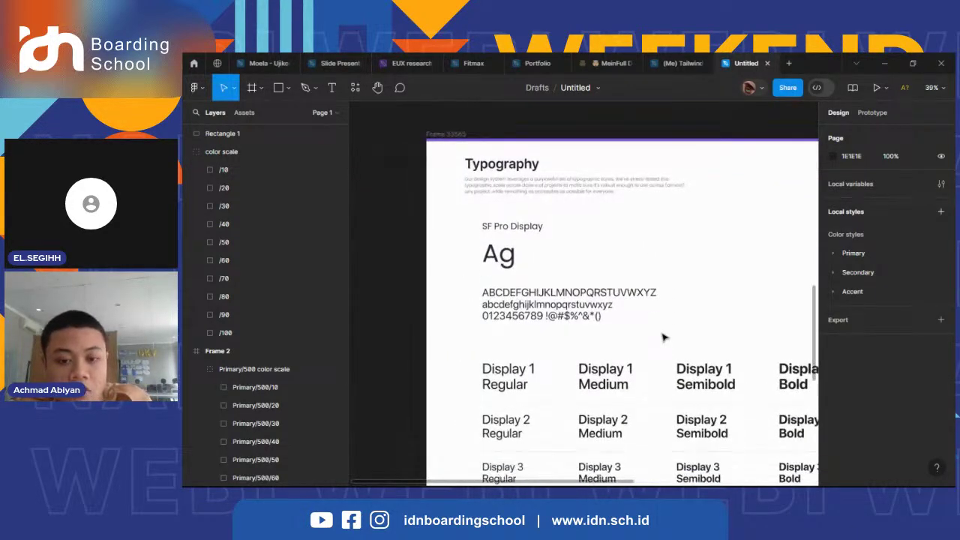
{"action": "scroll", "coordinate": [663, 337], "scroll_direction": "down", "scroll_amount": 1}
{"action": "key", "text": "alt+Tab"}
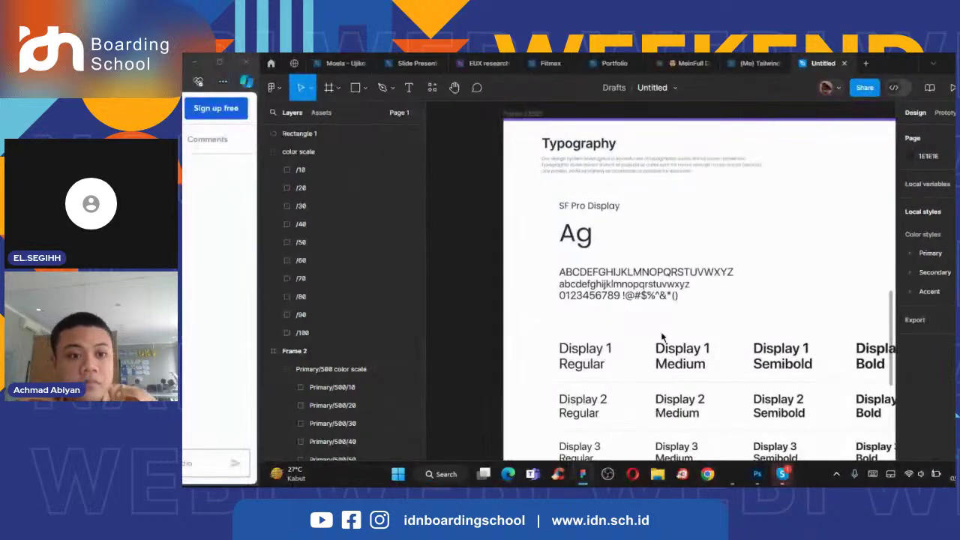
{"action": "key", "text": "alt+Tab"}
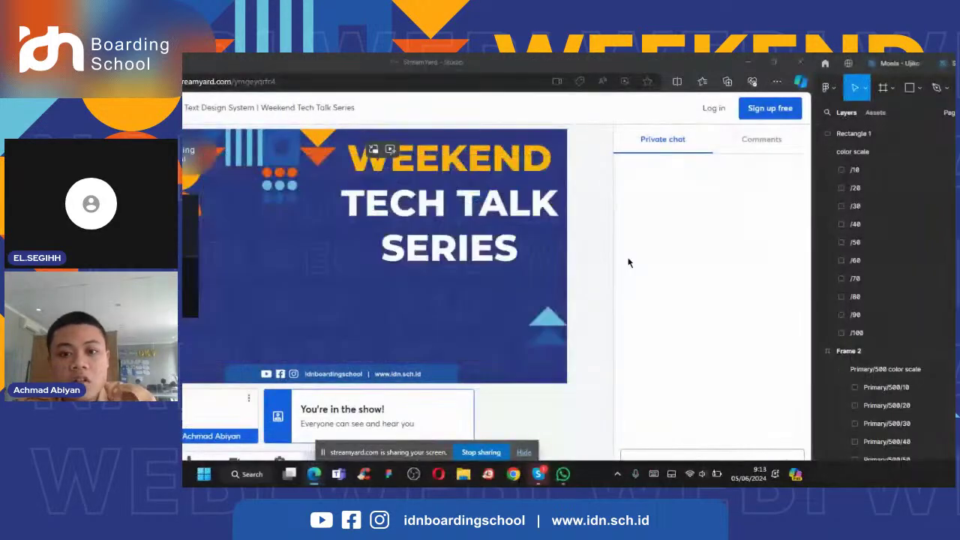
{"action": "scroll", "coordinate": [619, 226], "scroll_direction": "up", "scroll_amount": 1}
{"action": "scroll", "coordinate": [619, 225], "scroll_direction": "down", "scroll_amount": 2}
{"action": "scroll", "coordinate": [620, 226], "scroll_direction": "up", "scroll_amount": 3}
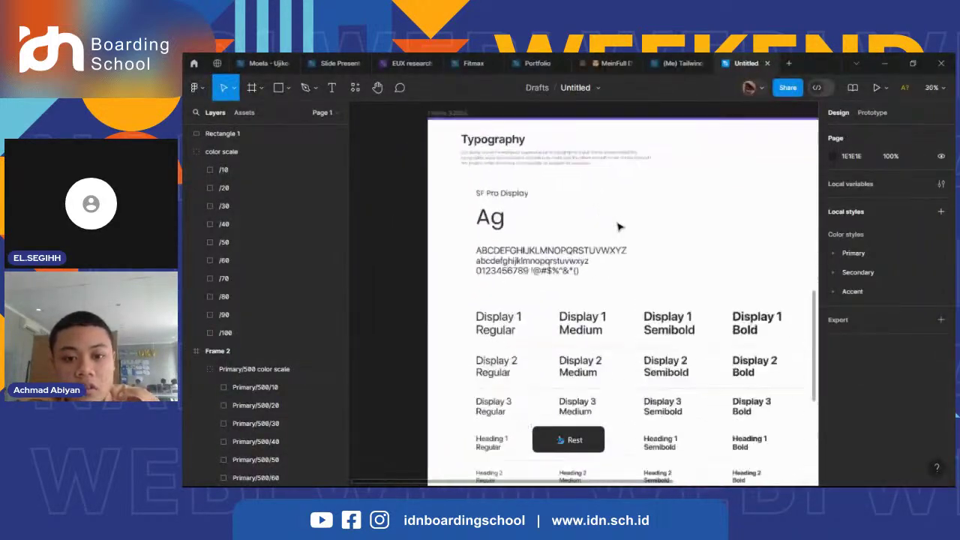
- Inspect the SF Pro Display typeface label in the Typography frame and its text properties
{"action": "left_click", "coordinate": [482, 188]}
{"action": "double_click", "coordinate": [482, 188]}
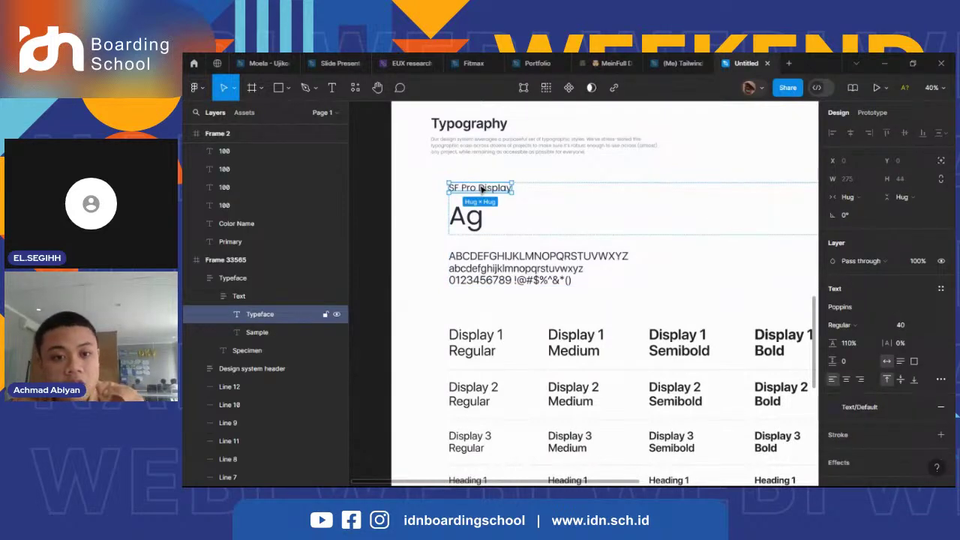
{"action": "double_click", "coordinate": [481, 189]}
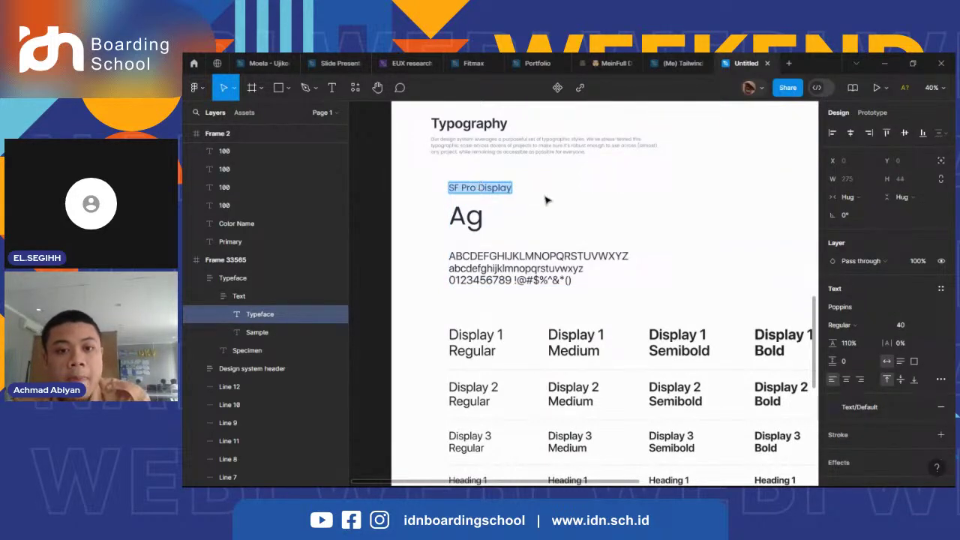
{"action": "key", "text": "Escape"}
{"action": "key", "text": "Escape"}
{"action": "scroll", "coordinate": [566, 203], "scroll_direction": "down", "scroll_amount": 3}
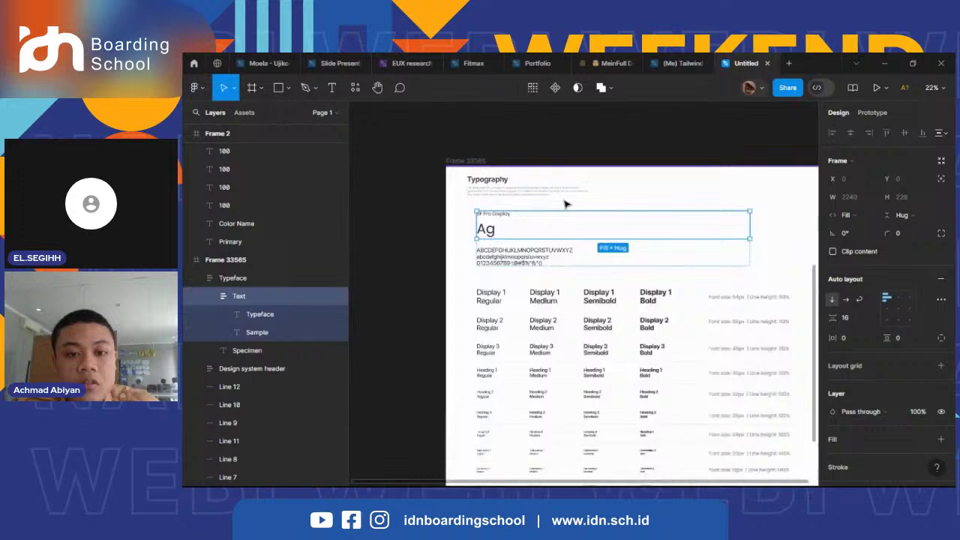
- Inspect the Typography heading block and select the typeface name label above the Ag sample
{"action": "left_click", "coordinate": [502, 186]}
{"action": "double_click", "coordinate": [502, 186]}
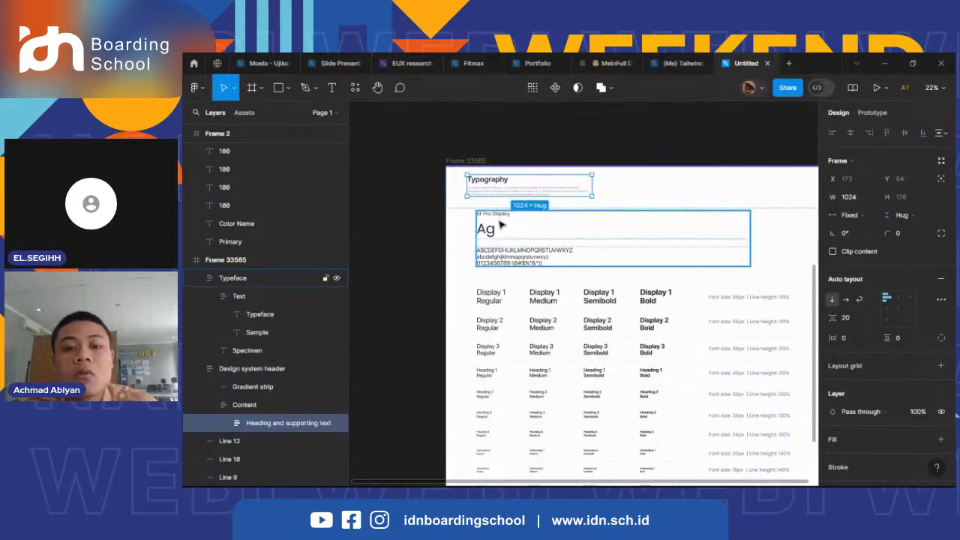
{"action": "double_click", "coordinate": [500, 221]}
{"action": "double_click", "coordinate": [498, 218]}
{"action": "scroll", "coordinate": [498, 220], "scroll_direction": "up", "scroll_amount": 4}
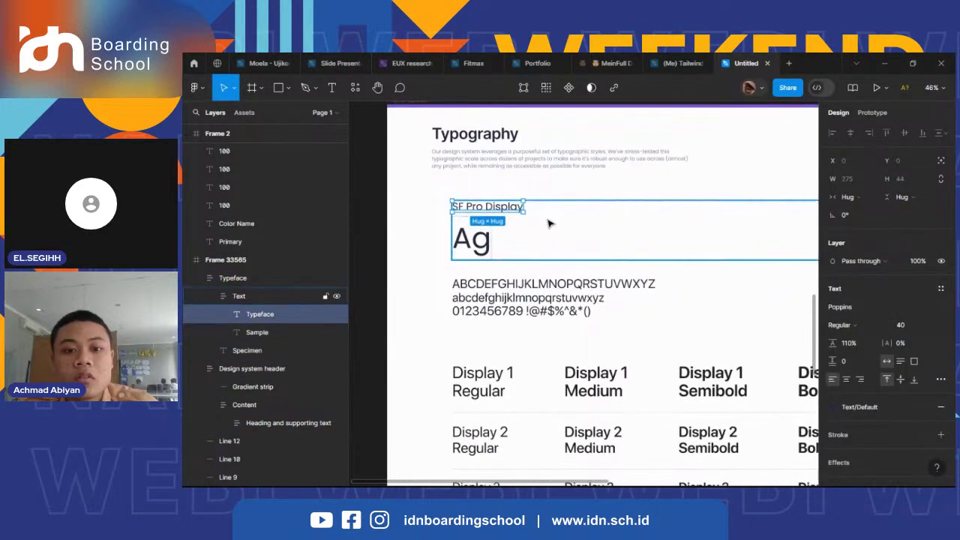
{"action": "key", "text": "Escape"}
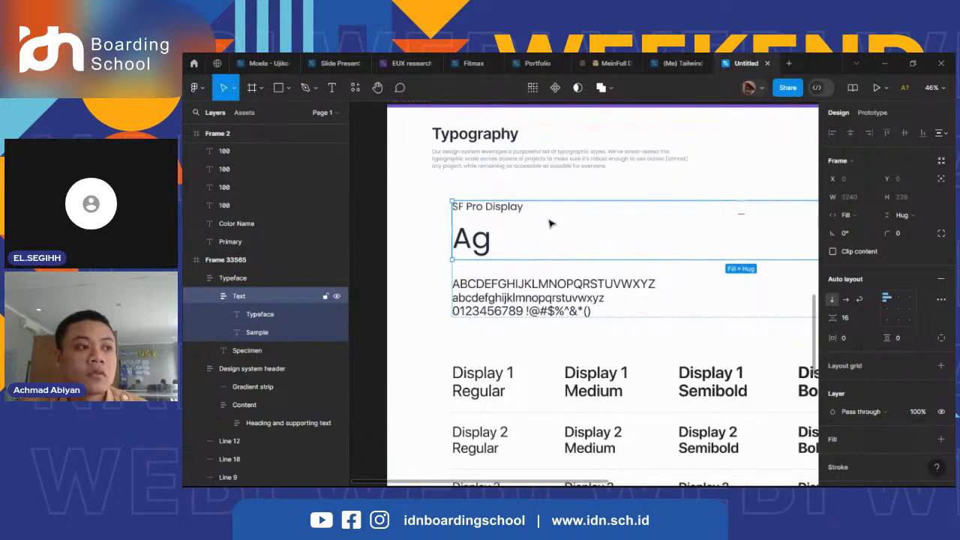
{"action": "left_click", "coordinate": [496, 212]}
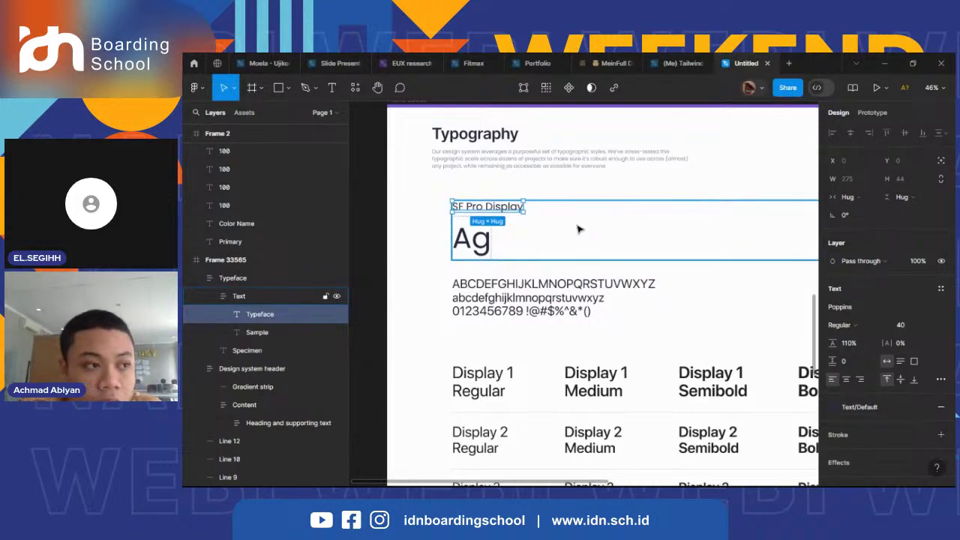
- Examine the type scale from Display 1 downward with its weights and font sizes, and check the typeface name text above it
{"action": "scroll", "coordinate": [578, 229], "scroll_direction": "down", "scroll_amount": 3, "text": "ctrl"}
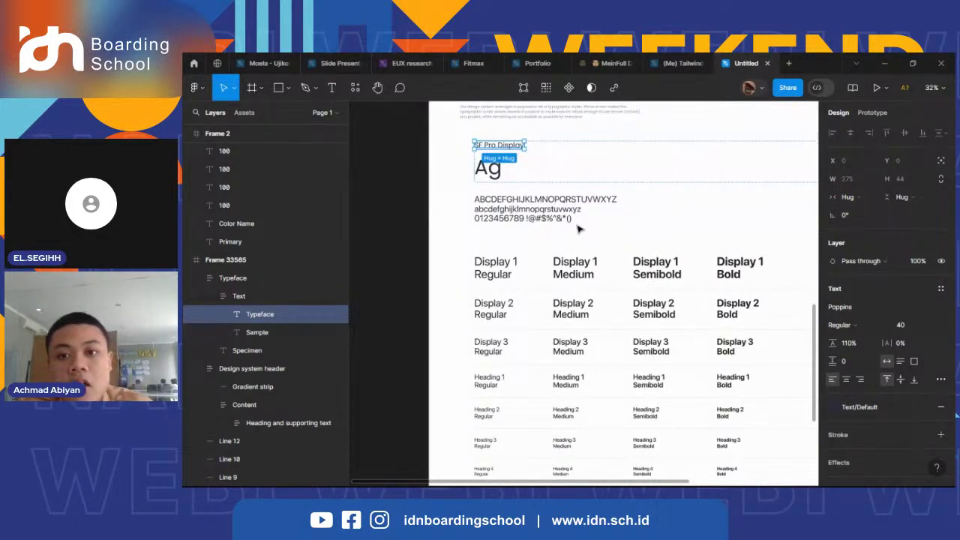
{"action": "scroll", "coordinate": [577, 228], "scroll_direction": "down", "scroll_amount": 3}
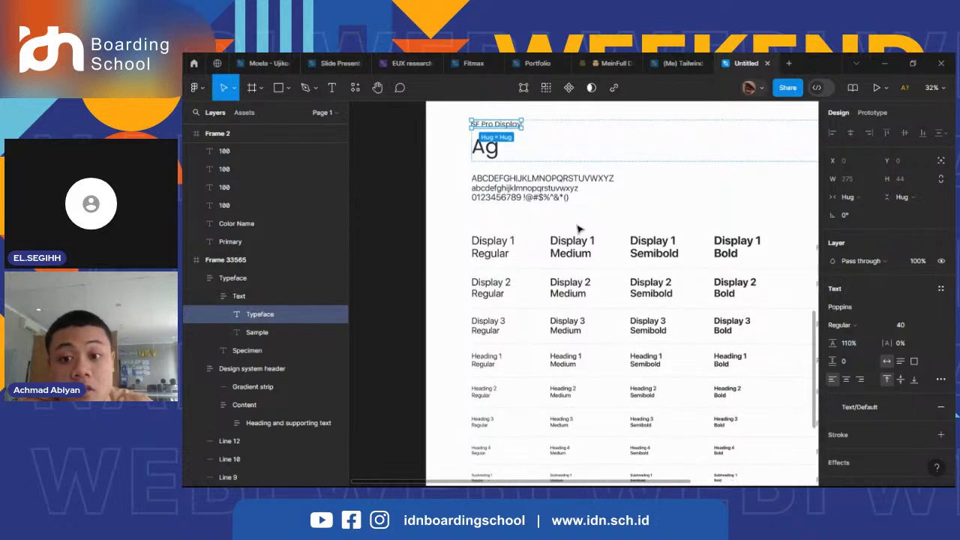
{"action": "scroll", "coordinate": [577, 228], "scroll_direction": "right", "scroll_amount": 4}
{"action": "scroll", "coordinate": [431, 217], "scroll_direction": "left", "scroll_amount": 3}
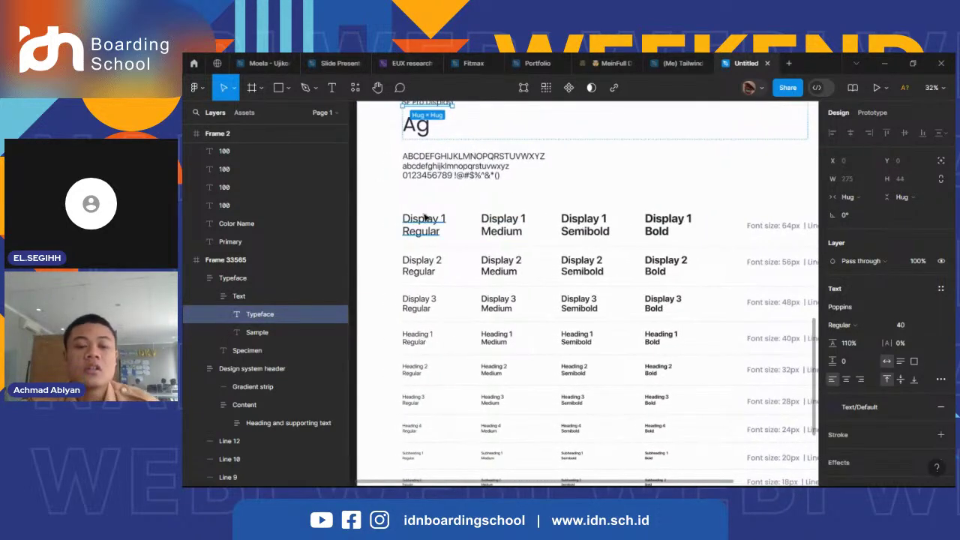
{"action": "scroll", "coordinate": [439, 172], "scroll_direction": "up", "scroll_amount": 2}
{"action": "double_click", "coordinate": [433, 146]}
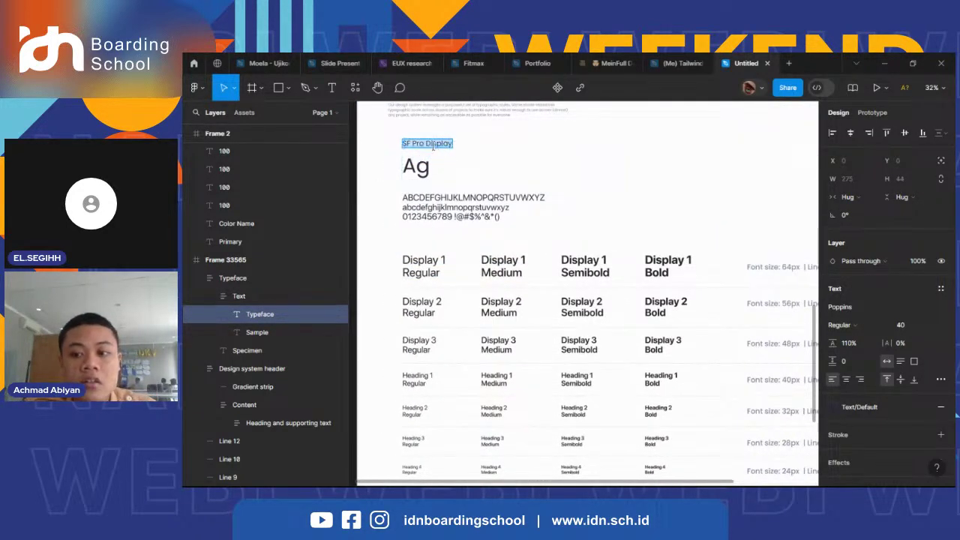
{"action": "key", "text": "Escape"}
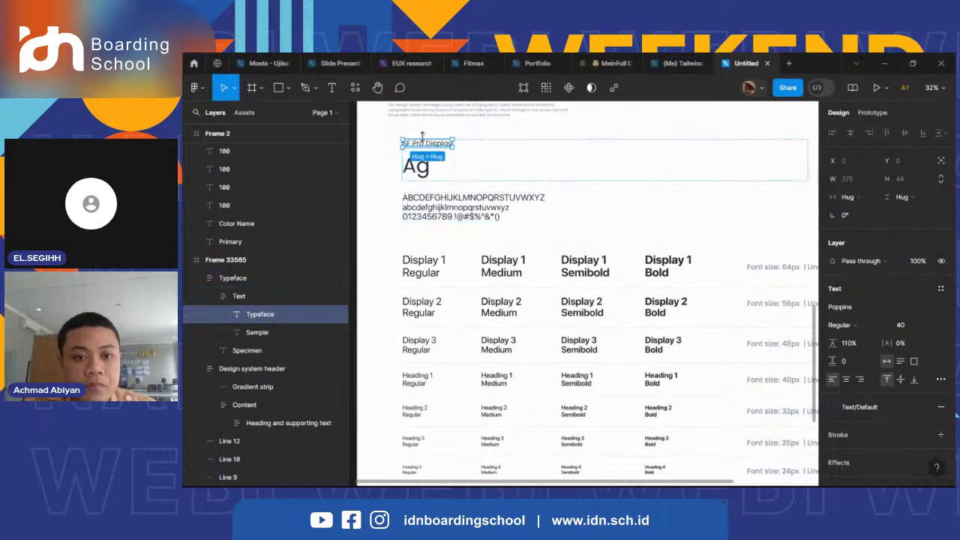
- Replace the typeface name label above the Ag sample with "Poppin"
{"action": "left_click", "coordinate": [440, 271]}
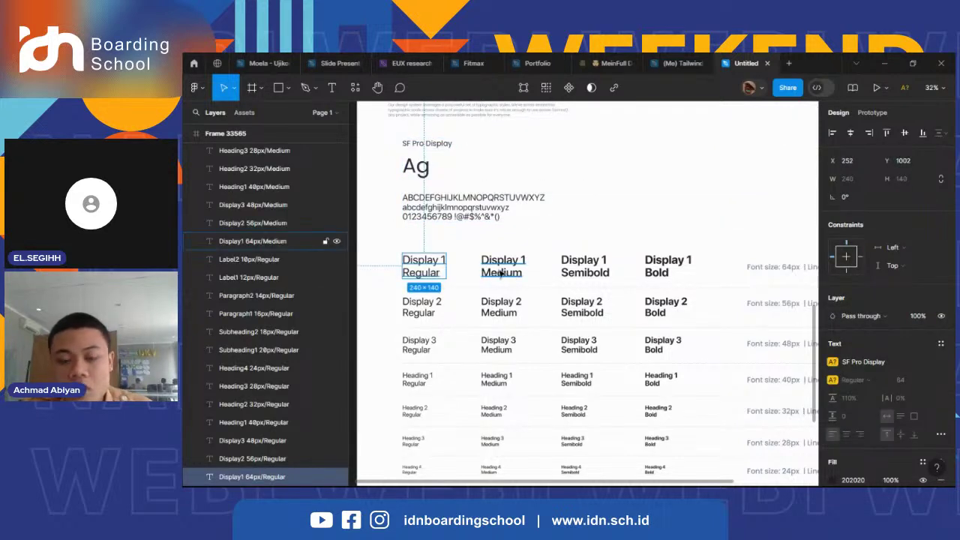
{"action": "left_click", "coordinate": [418, 148]}
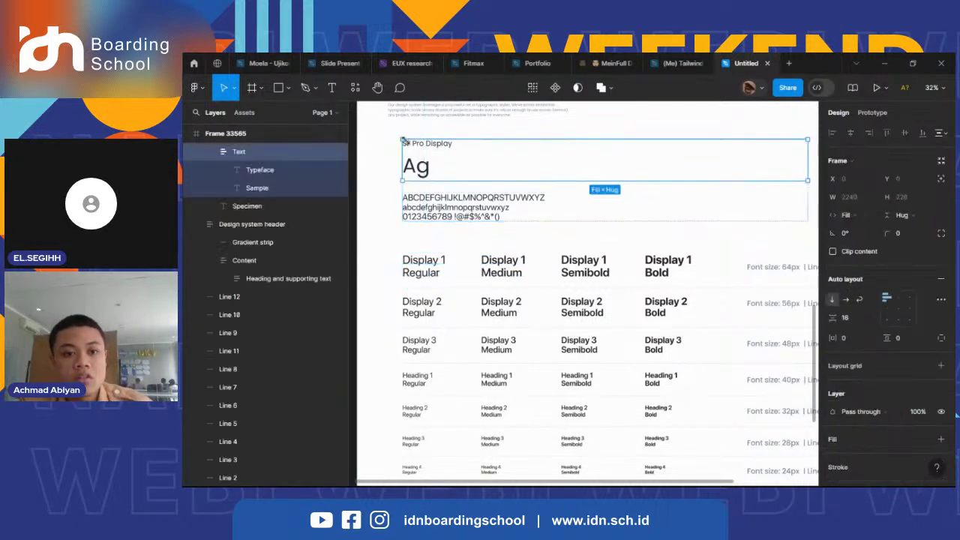
{"action": "double_click", "coordinate": [417, 148]}
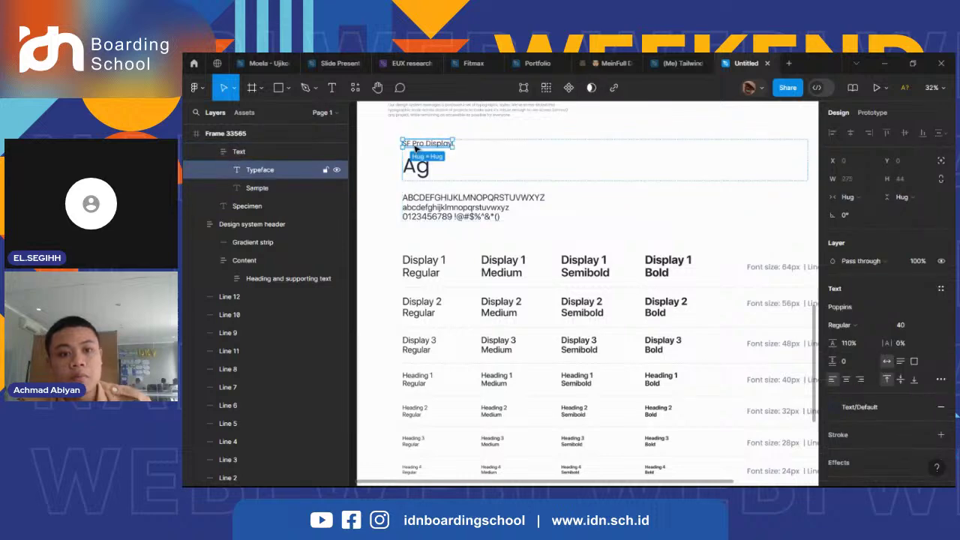
{"action": "left_click", "coordinate": [414, 145]}
{"action": "type", "text": "Popp"}
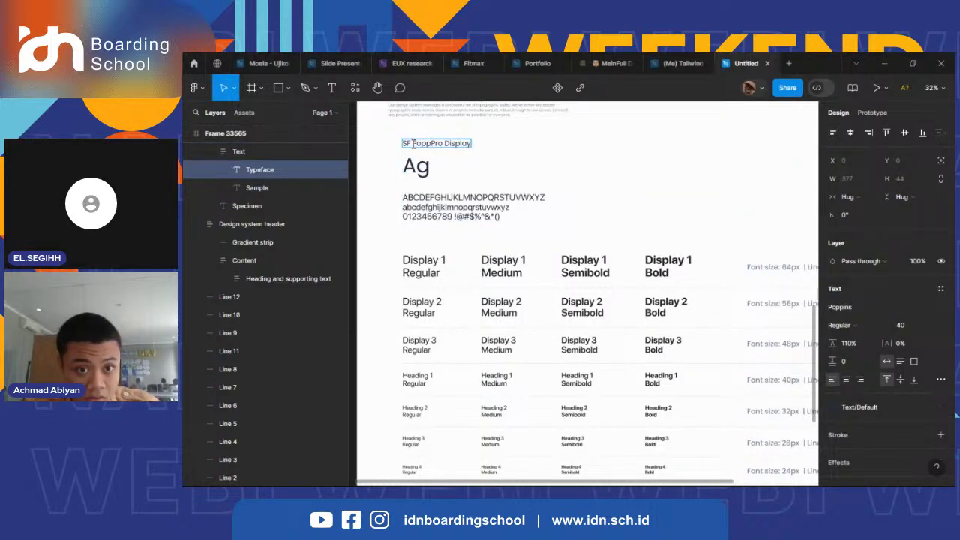
{"action": "triple_click", "coordinate": [412, 145]}
{"action": "type", "text": "Popp"}
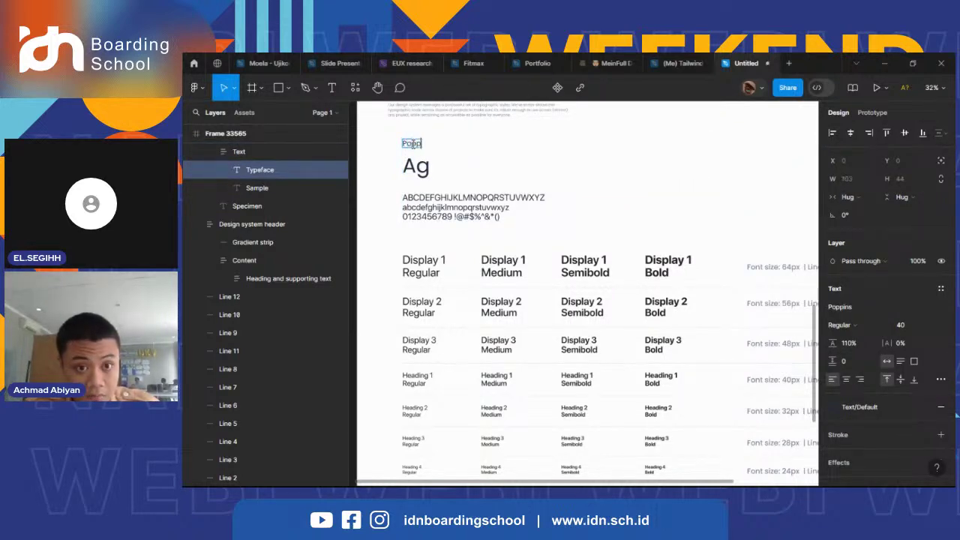
{"action": "type", "text": "in"}
{"action": "key", "text": "Escape"}
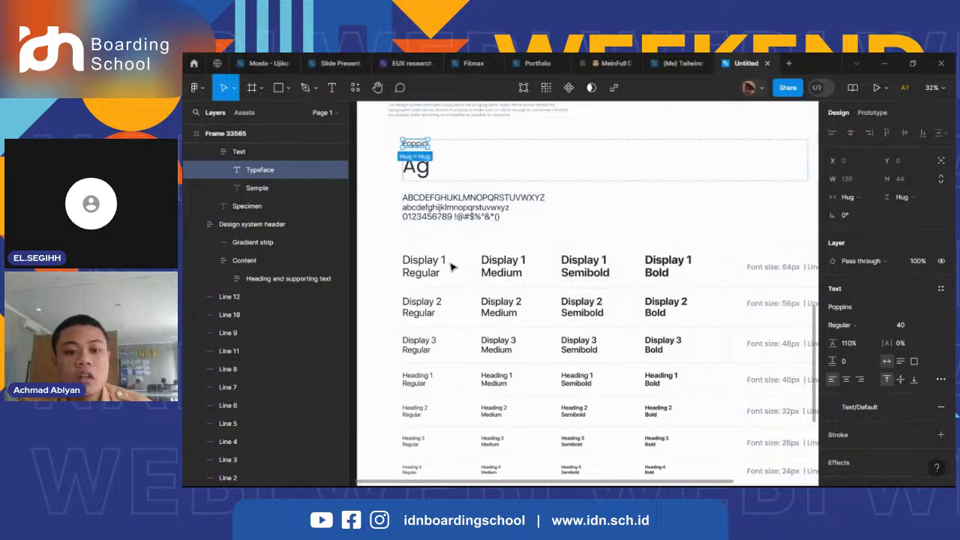
{"action": "key", "text": "Escape"}
- Select all type scale samples from Display 1 down to the smallest labels and set their font to Poppins
{"action": "left_click", "coordinate": [420, 272]}
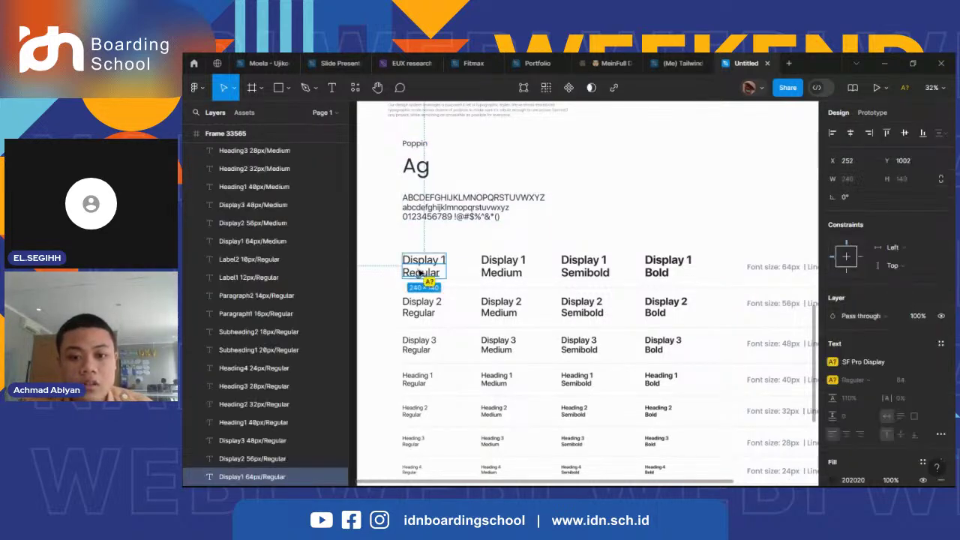
{"action": "scroll", "coordinate": [422, 273], "scroll_direction": "down", "scroll_amount": 3}
{"action": "left_click_drag", "start_coordinate": [391, 259], "coordinate": [599, 271]}
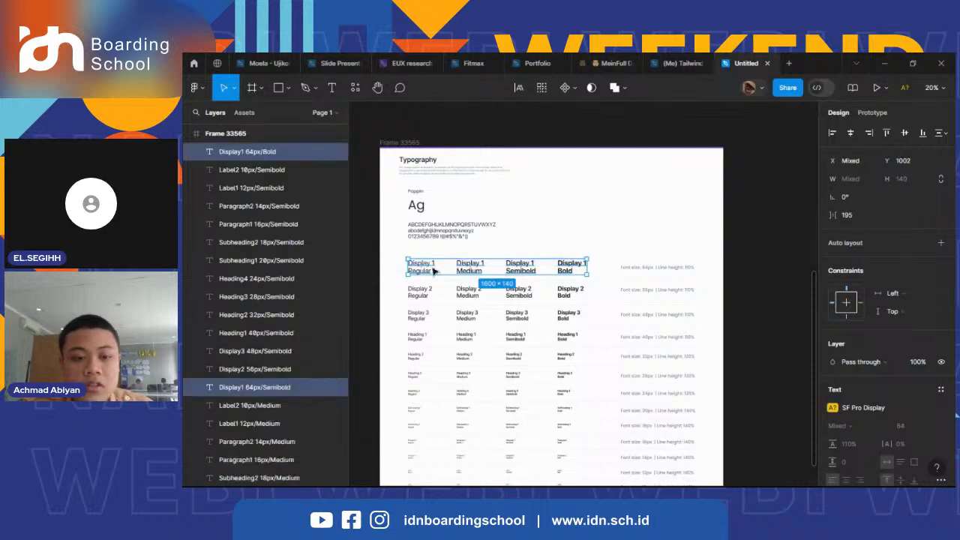
{"action": "left_click", "coordinate": [397, 266]}
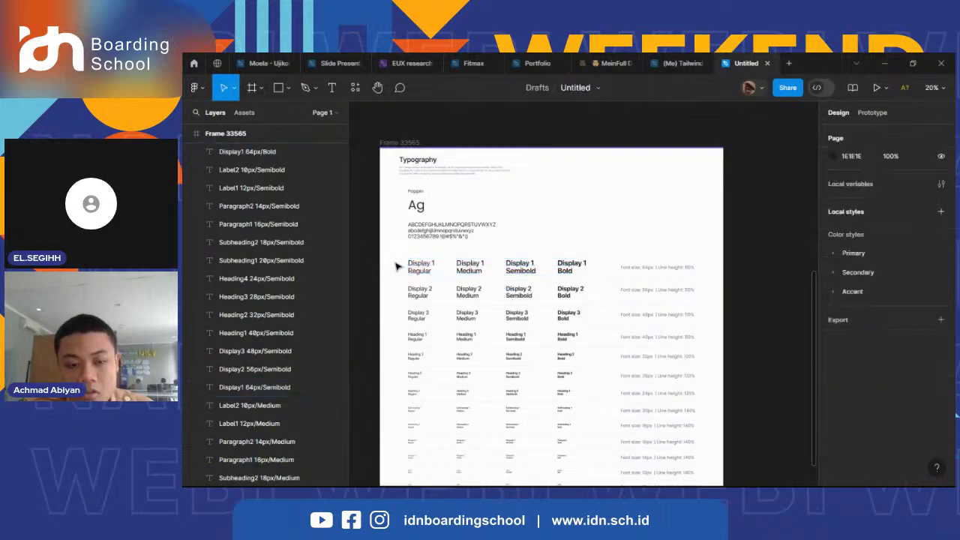
{"action": "left_click_drag", "start_coordinate": [396, 257], "coordinate": [594, 305]}
{"action": "left_click", "coordinate": [862, 389]}
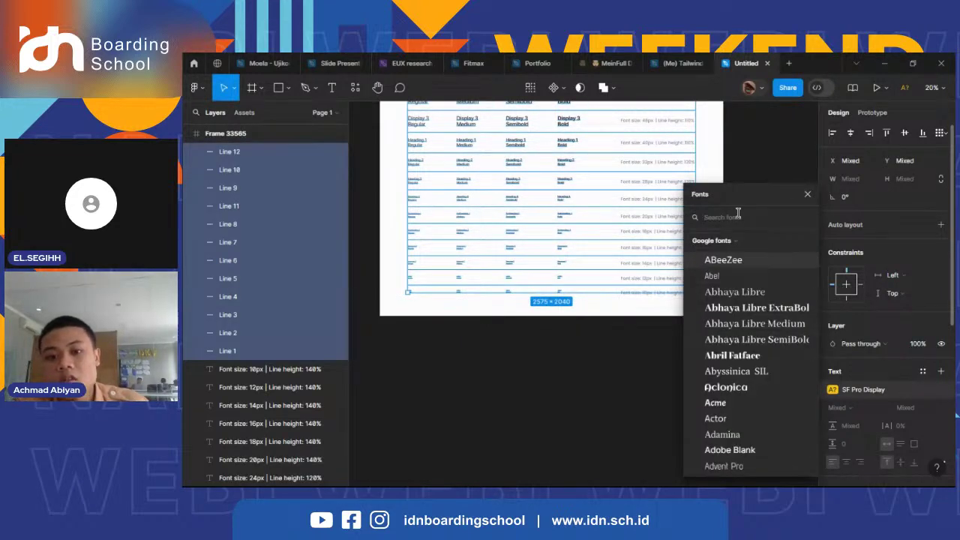
{"action": "type", "text": "s"}
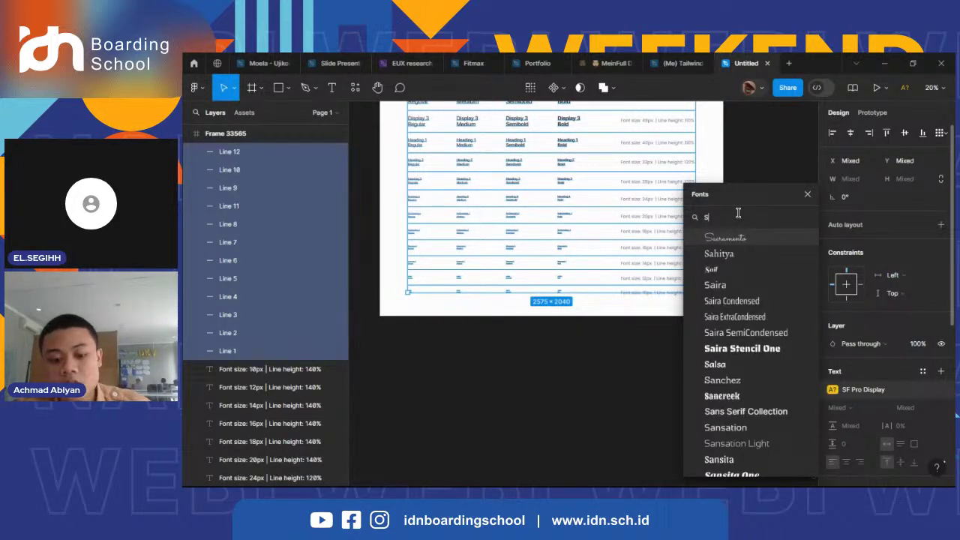
{"action": "key", "text": "BackSpace"}
{"action": "type", "text": "popp"}
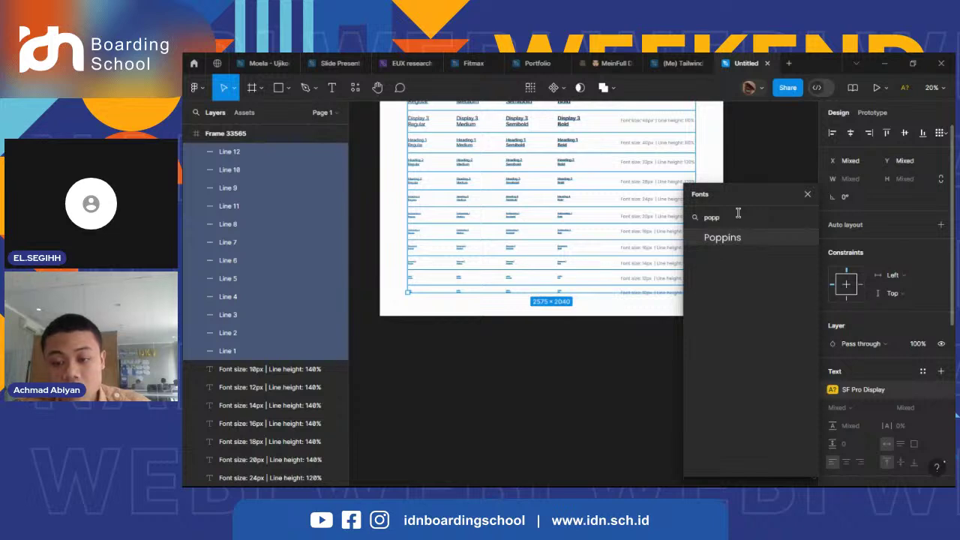
{"action": "left_click", "coordinate": [719, 239]}
- Set the font weight of all samples in the Medium column of the type scale to Medium
{"action": "scroll", "coordinate": [552, 172], "scroll_direction": "up", "scroll_amount": 5}
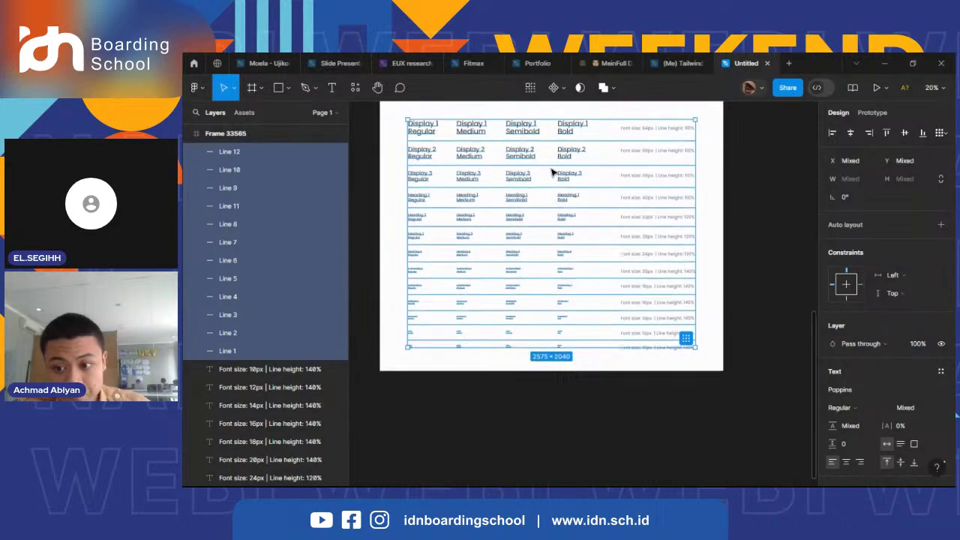
{"action": "scroll", "coordinate": [551, 172], "scroll_direction": "up", "scroll_amount": 3, "text": "ctrl"}
{"action": "scroll", "coordinate": [551, 172], "scroll_direction": "down", "scroll_amount": 2}
{"action": "scroll", "coordinate": [551, 173], "scroll_direction": "down", "scroll_amount": 3, "text": "ctrl"}
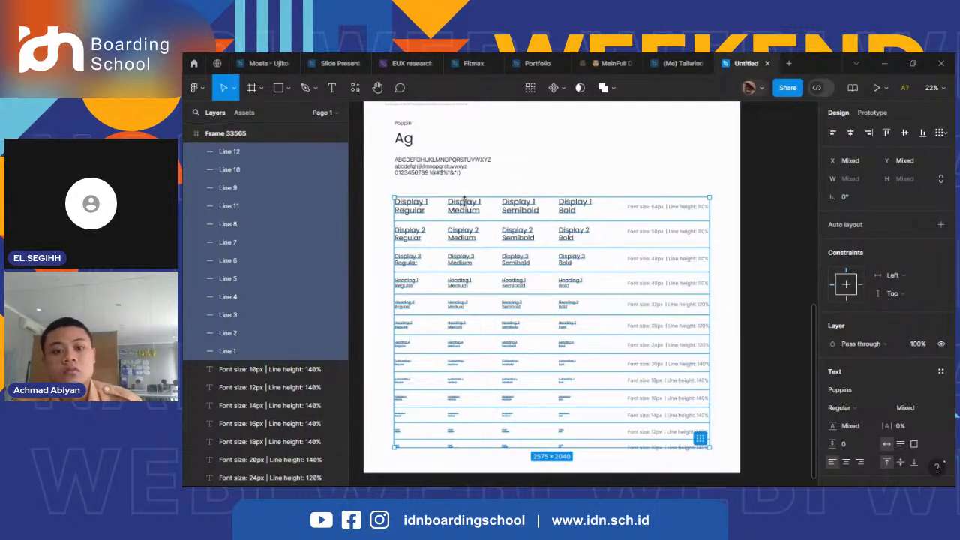
{"action": "left_click", "coordinate": [541, 189]}
{"action": "left_click_drag", "start_coordinate": [454, 187], "coordinate": [461, 464]}
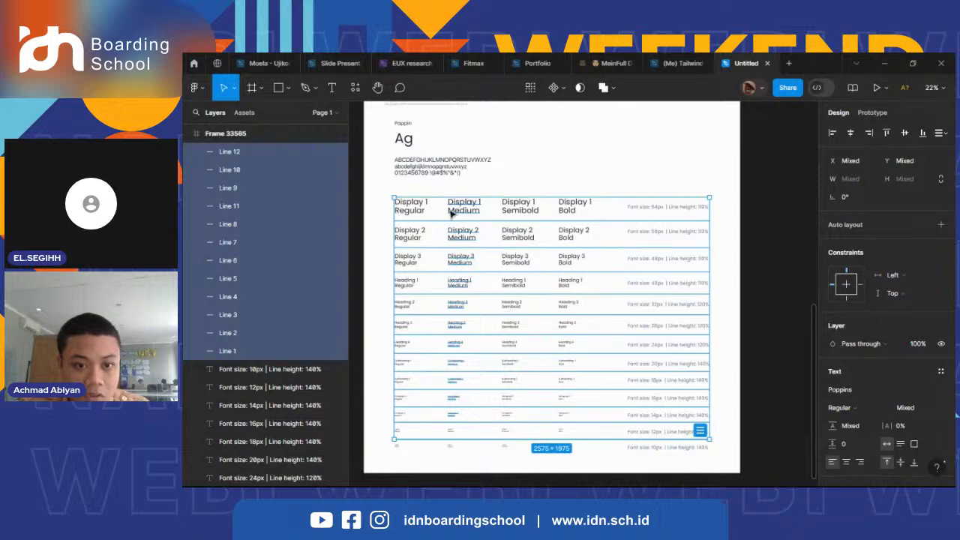
{"action": "left_click", "coordinate": [851, 408]}
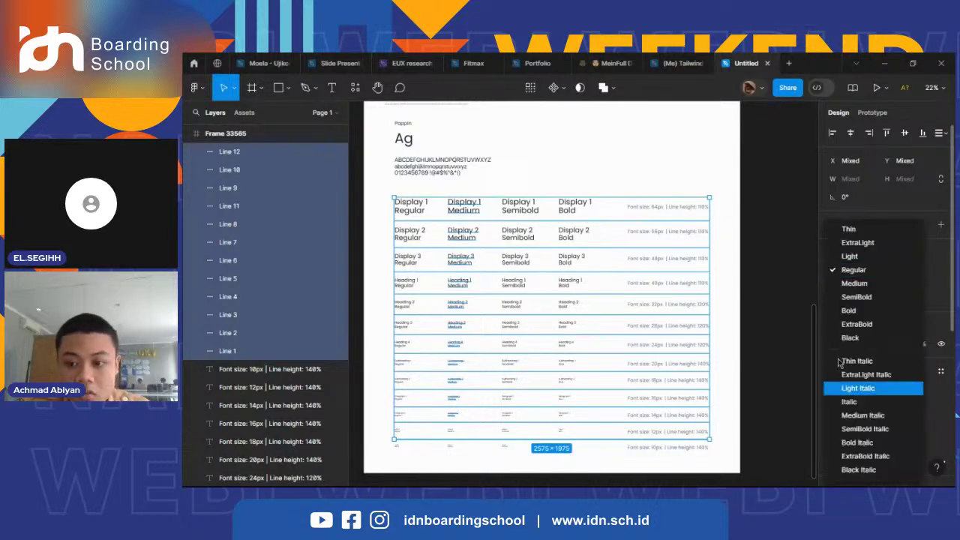
{"action": "left_click", "coordinate": [854, 283]}
- Set the font weight of all samples in the Semibold column of the type scale to SemiBold
{"action": "left_click", "coordinate": [515, 188]}
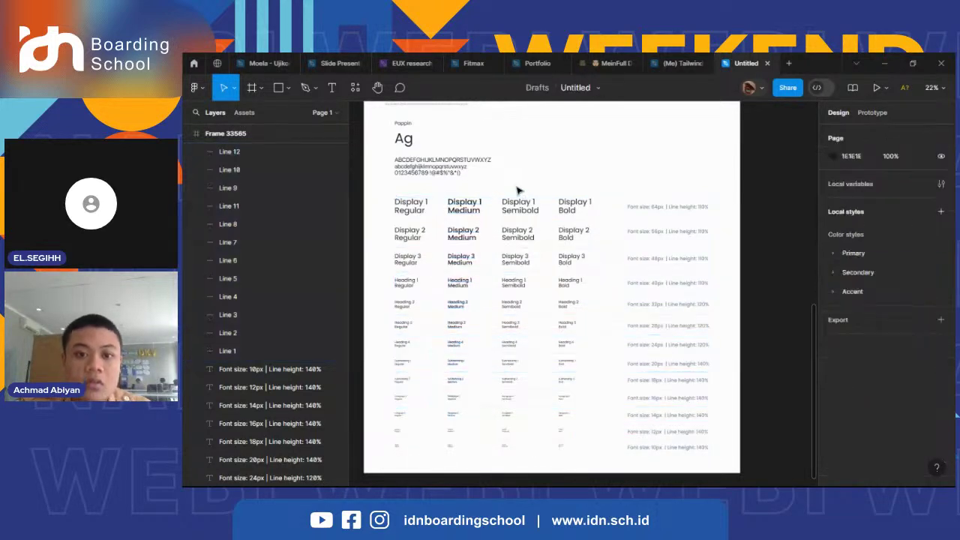
{"action": "left_click_drag", "start_coordinate": [516, 224], "coordinate": [500, 392]}
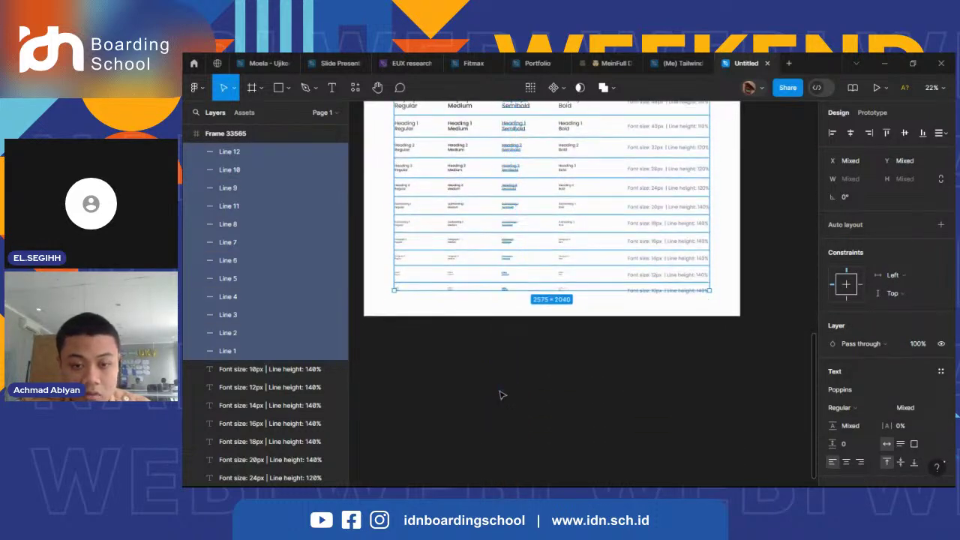
{"action": "left_click", "coordinate": [841, 407]}
{"action": "left_click", "coordinate": [856, 296]}
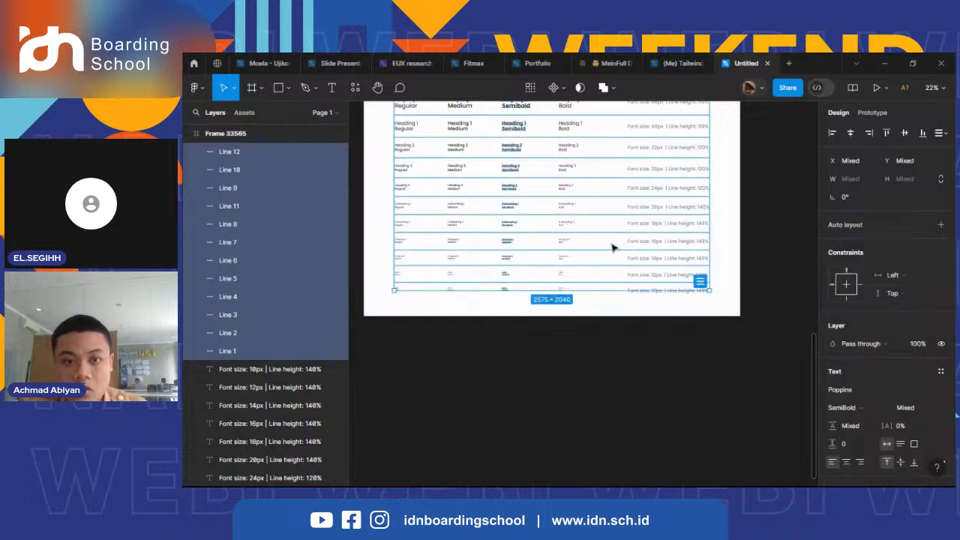
- Set the font weight of all samples in the Bold column of the type scale to Bold
{"action": "scroll", "coordinate": [611, 247], "scroll_direction": "up", "scroll_amount": 3}
{"action": "left_click", "coordinate": [572, 129]}
{"action": "left_click", "coordinate": [566, 137]}
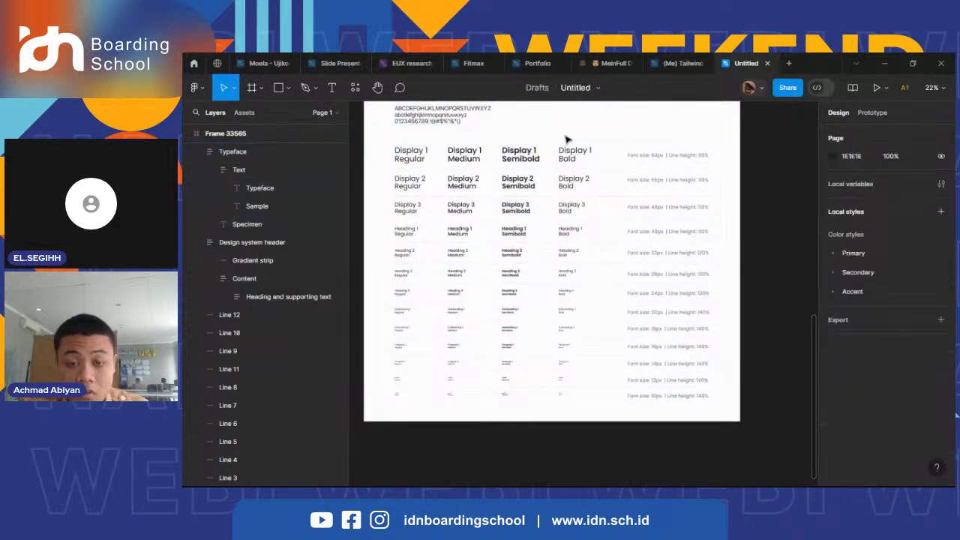
{"action": "left_click_drag", "start_coordinate": [565, 135], "coordinate": [567, 402]}
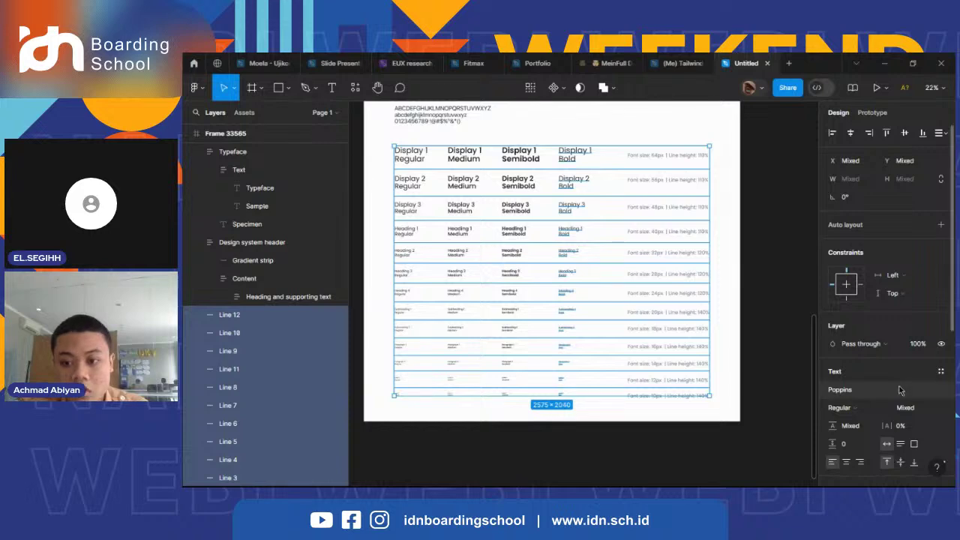
{"action": "left_click", "coordinate": [859, 409]}
{"action": "left_click", "coordinate": [845, 308]}
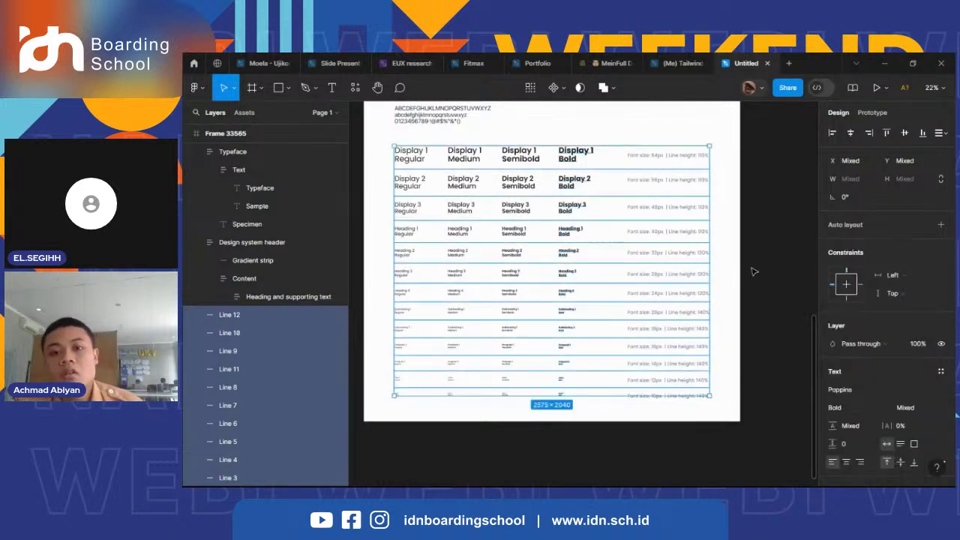
{"action": "left_click", "coordinate": [744, 268]}
- Examine the restyled type scale with its size and line height notes, and check the Display 1 Regular sample's text properties
{"action": "scroll", "coordinate": [743, 269], "scroll_direction": "up", "scroll_amount": 5}
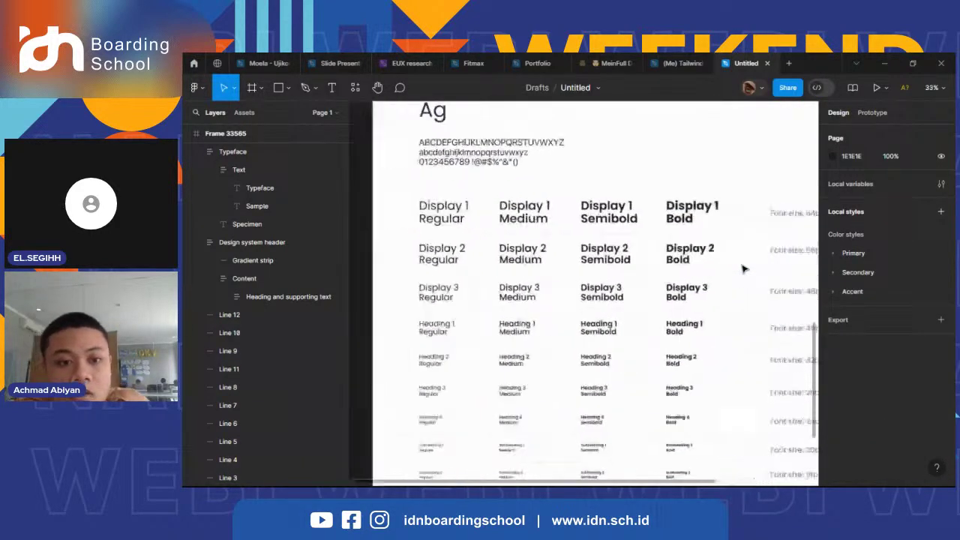
{"action": "left_click", "coordinate": [465, 215]}
{"action": "scroll", "coordinate": [466, 215], "scroll_direction": "right", "scroll_amount": 1}
{"action": "scroll", "coordinate": [466, 215], "scroll_direction": "up", "scroll_amount": 1}
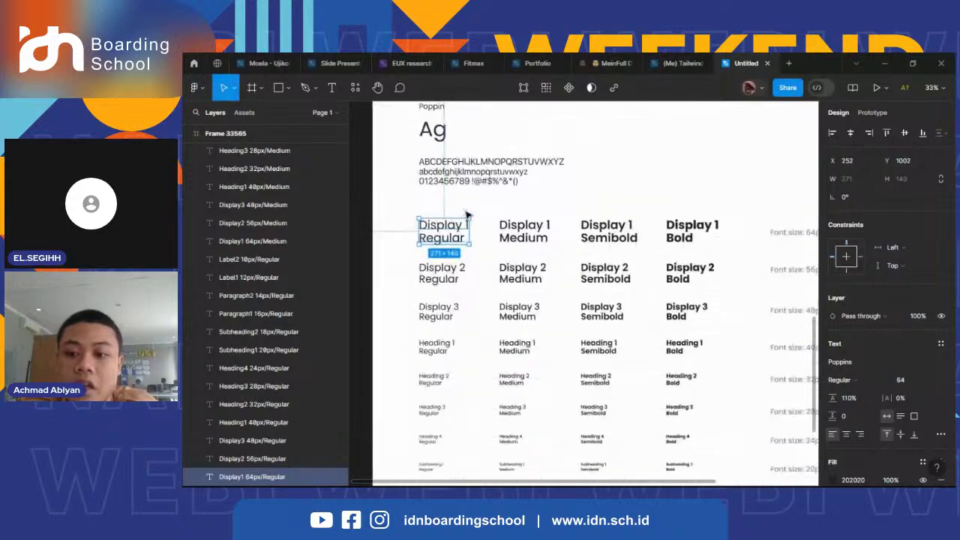
{"action": "scroll", "coordinate": [466, 215], "scroll_direction": "right", "scroll_amount": 3}
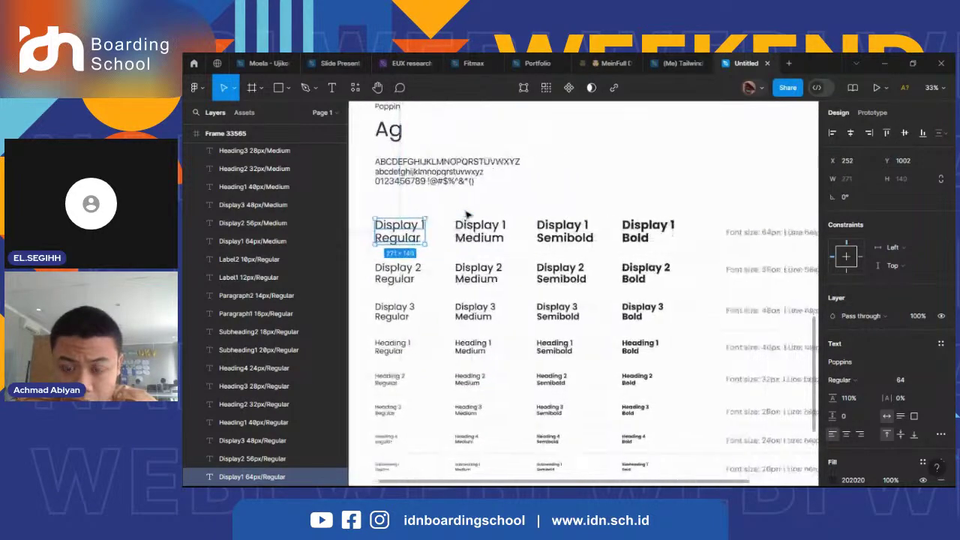
{"action": "scroll", "coordinate": [466, 215], "scroll_direction": "down", "scroll_amount": 3}
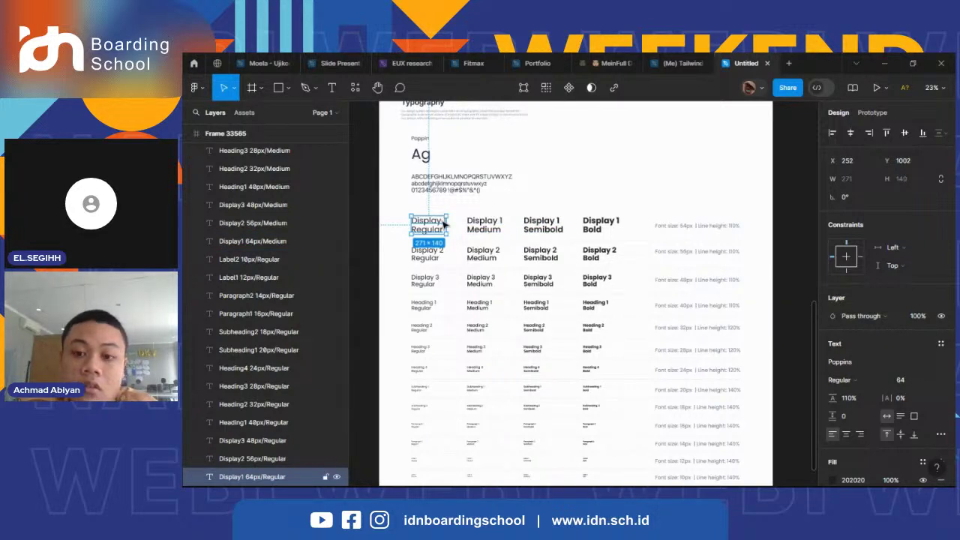
{"action": "left_click", "coordinate": [774, 218]}
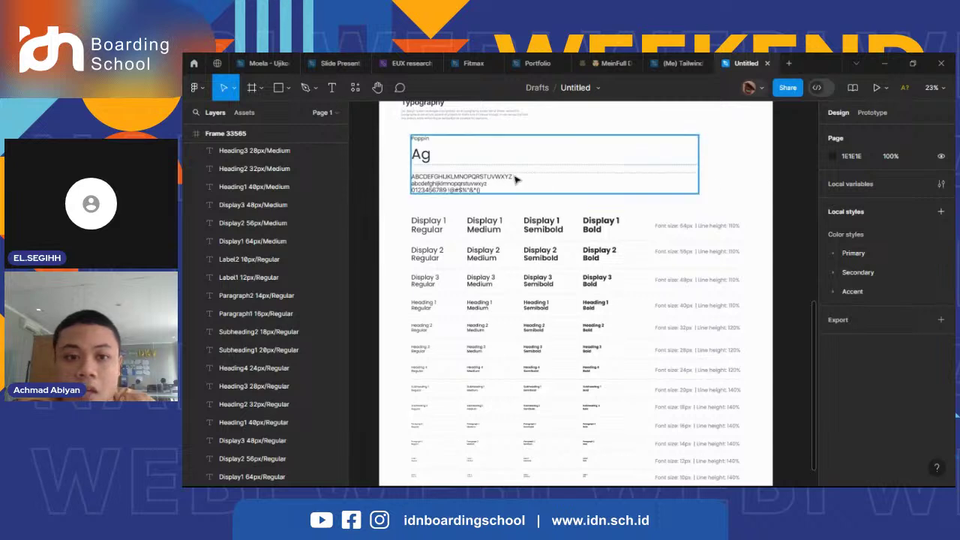
{"action": "left_click", "coordinate": [436, 224]}
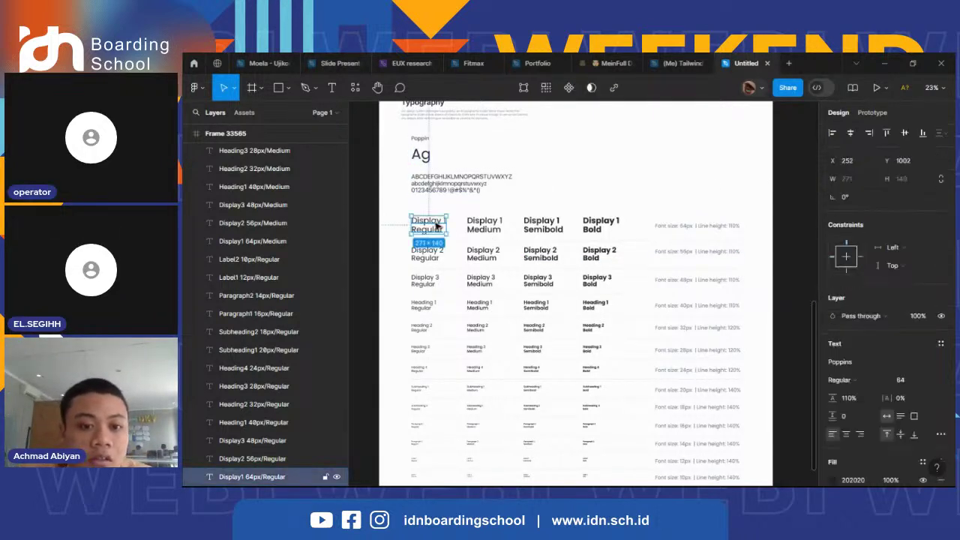
{"action": "left_click", "coordinate": [395, 208]}
{"action": "scroll", "coordinate": [396, 207], "scroll_direction": "down", "scroll_amount": 2}
{"action": "scroll", "coordinate": [396, 208], "scroll_direction": "left", "scroll_amount": 1}
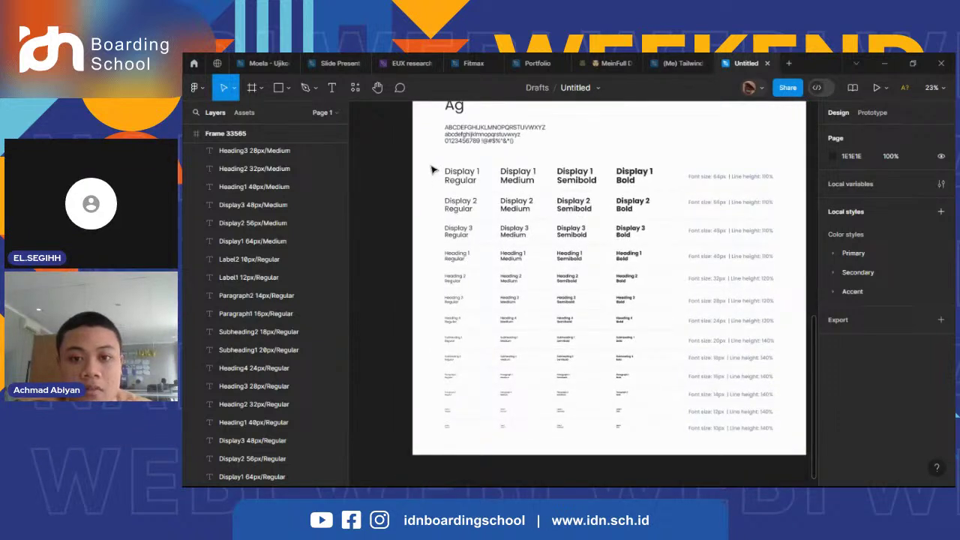
- Rename the four text layers in the Display 1 row of the type scale to "Display 1 64px"
{"action": "left_click", "coordinate": [452, 175]}
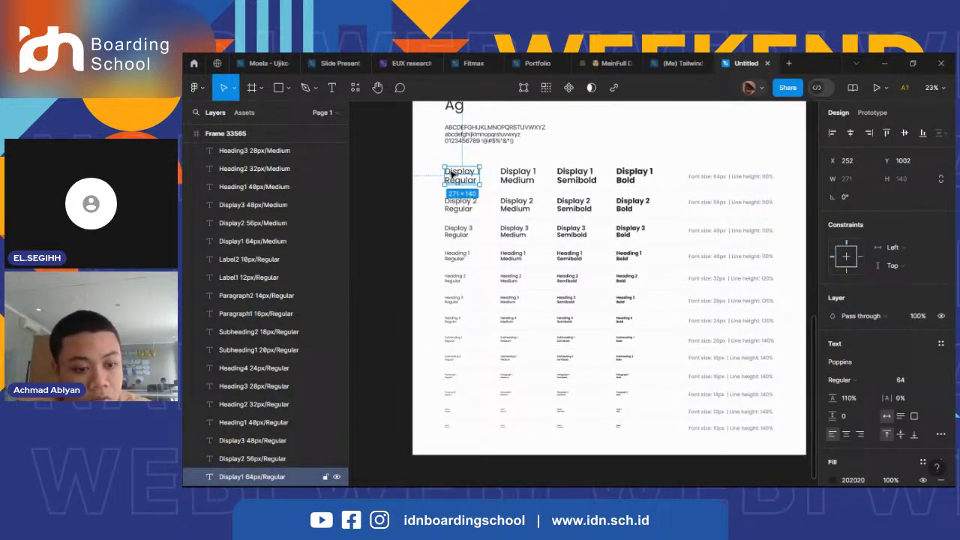
{"action": "left_click", "coordinate": [515, 180], "text": "shift"}
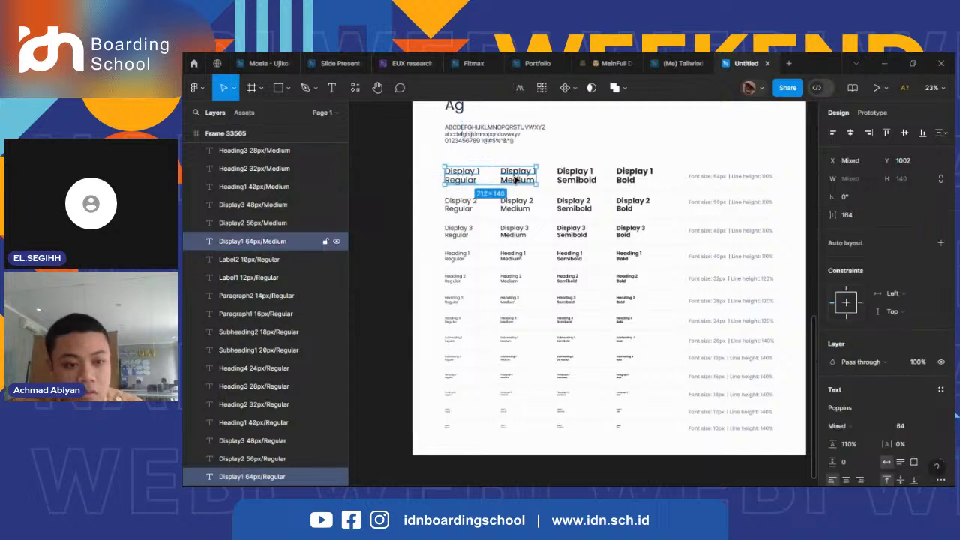
{"action": "left_click_drag", "start_coordinate": [420, 174], "coordinate": [674, 185]}
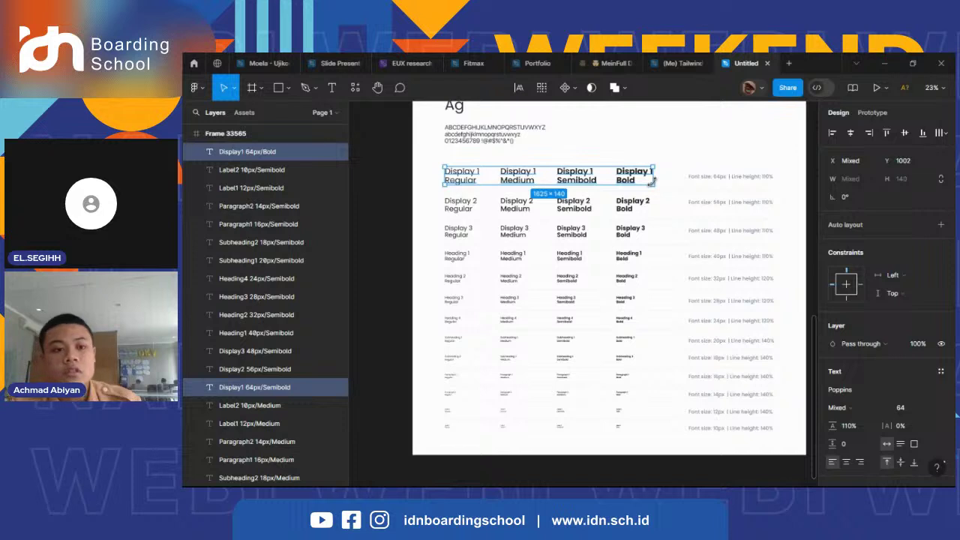
{"action": "key", "text": "ctrl+r"}
{"action": "type", "text": "di"}
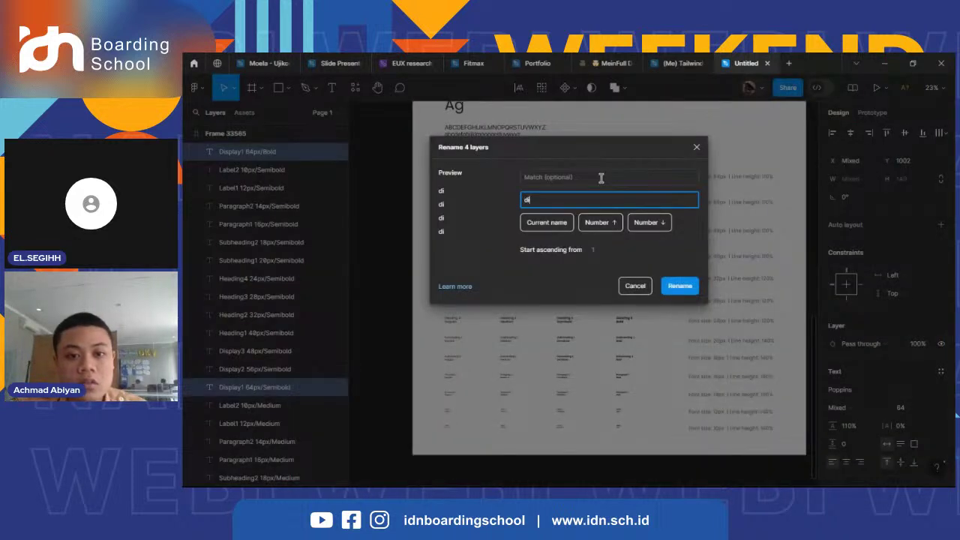
{"action": "key", "text": "BackSpace"}
{"action": "key", "text": "BackSpace"}
{"action": "type", "text": "Displas"}
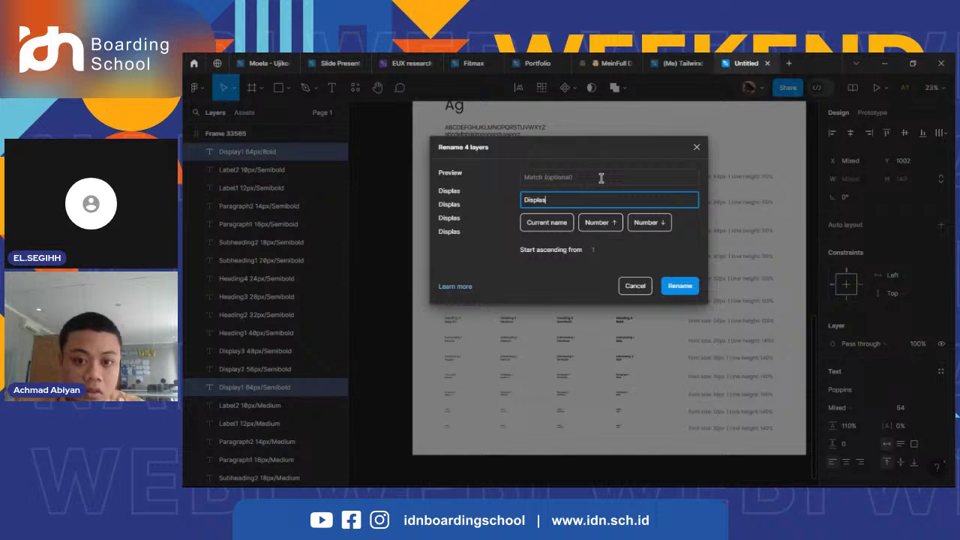
{"action": "type", "text": "u"}
{"action": "key", "text": "BackSpace"}
{"action": "key", "text": "BackSpace"}
{"action": "key", "text": "BackSpace"}
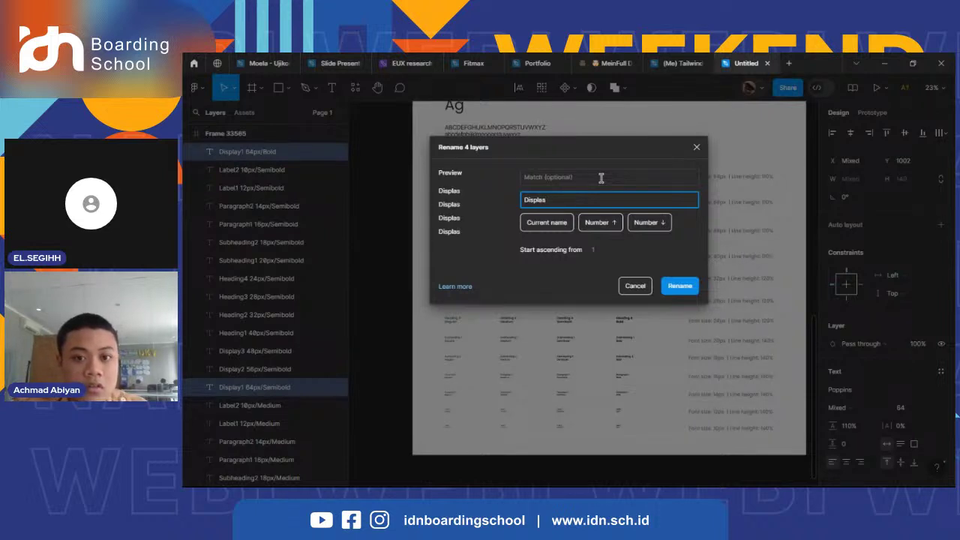
{"action": "type", "text": "a"}
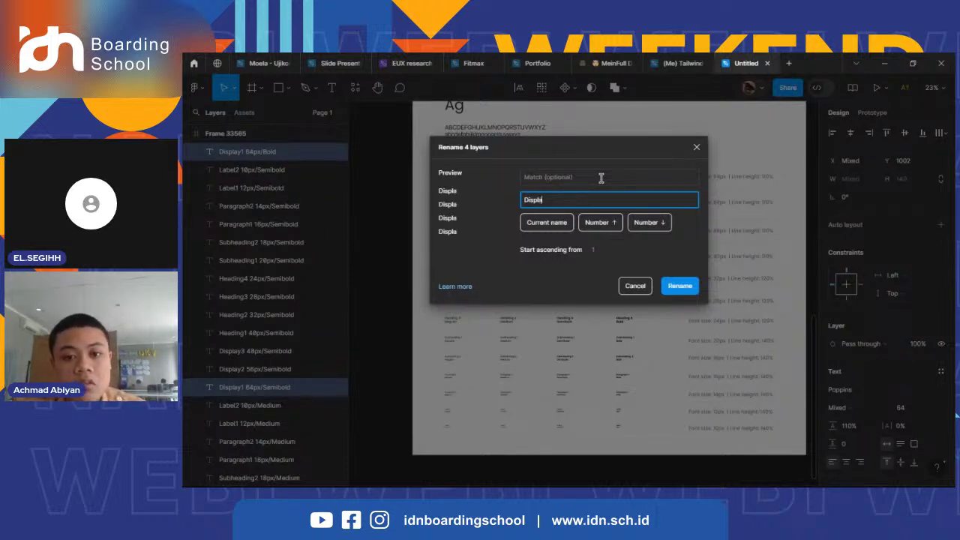
{"action": "type", "text": "y 1"}
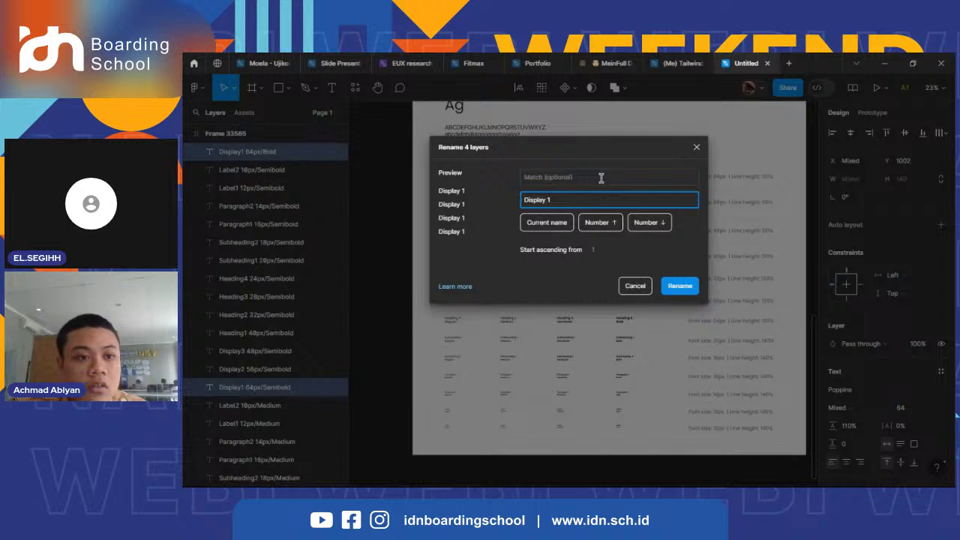
{"action": "type", "text": " 64"}
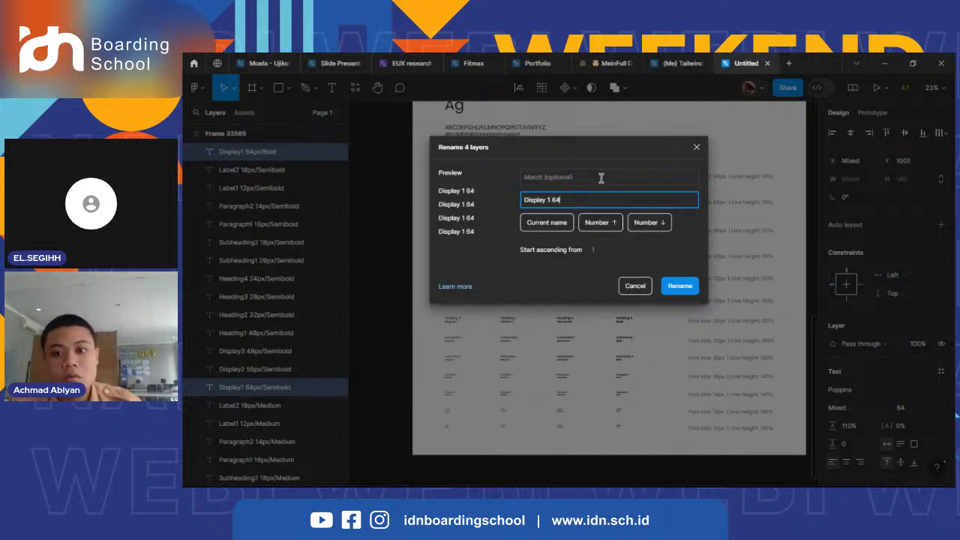
{"action": "type", "text": "px"}
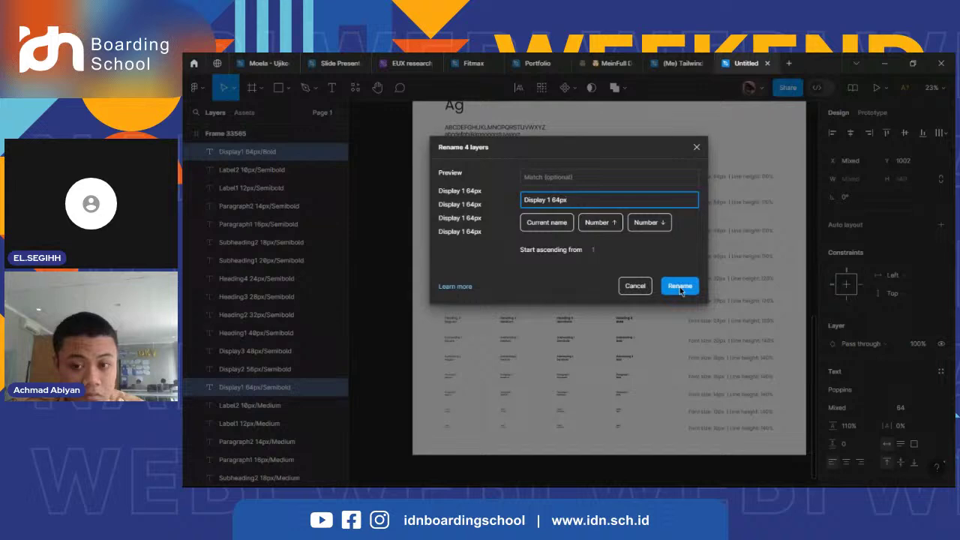
{"action": "left_click", "coordinate": [679, 287]}
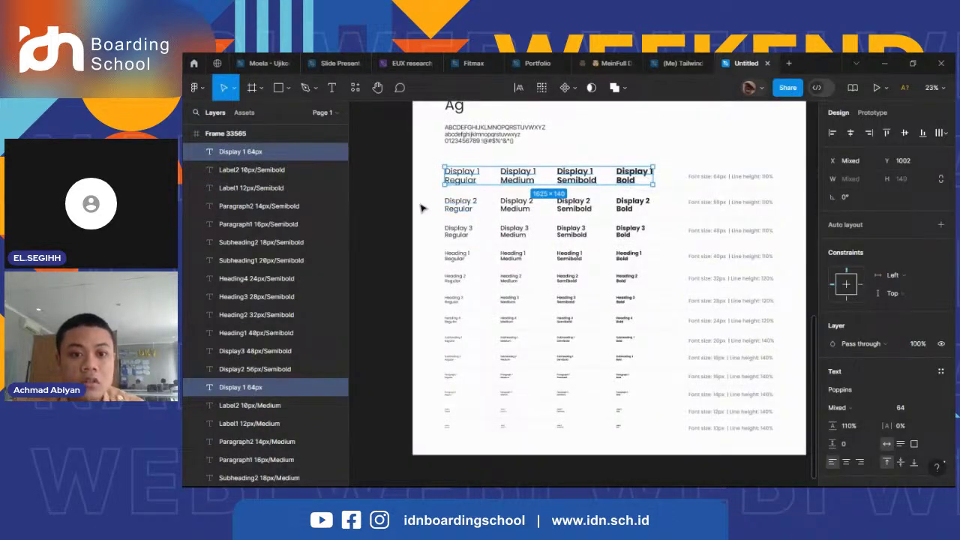
- Rename the four text layers in the Display 2 row of the type scale to "Display 2 56px"
{"action": "left_click_drag", "start_coordinate": [421, 201], "coordinate": [651, 211]}
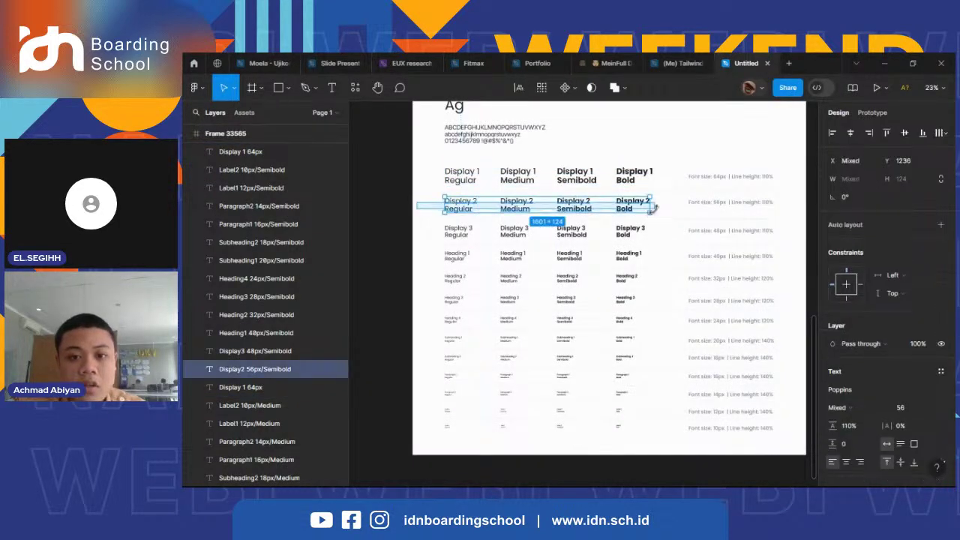
{"action": "left_click", "coordinate": [488, 268]}
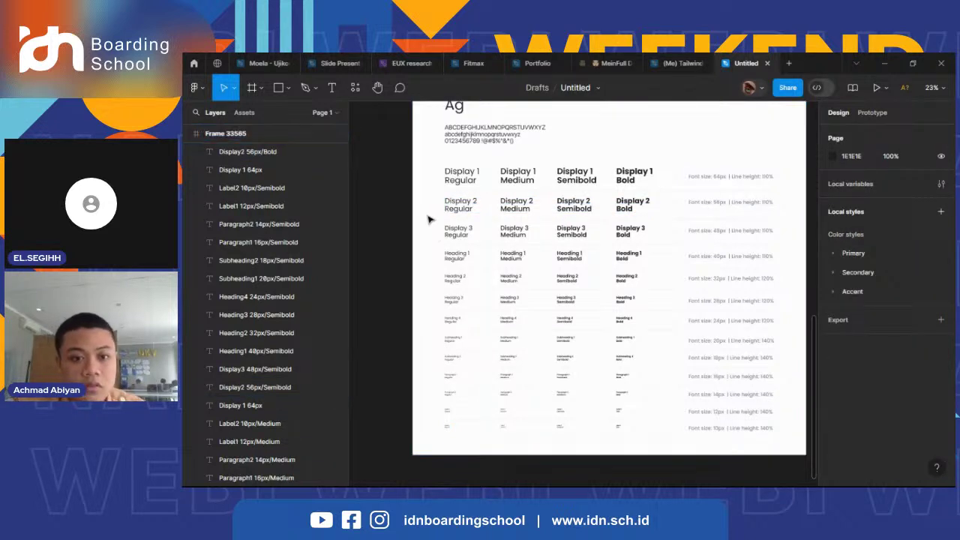
{"action": "left_click_drag", "start_coordinate": [453, 212], "coordinate": [675, 212]}
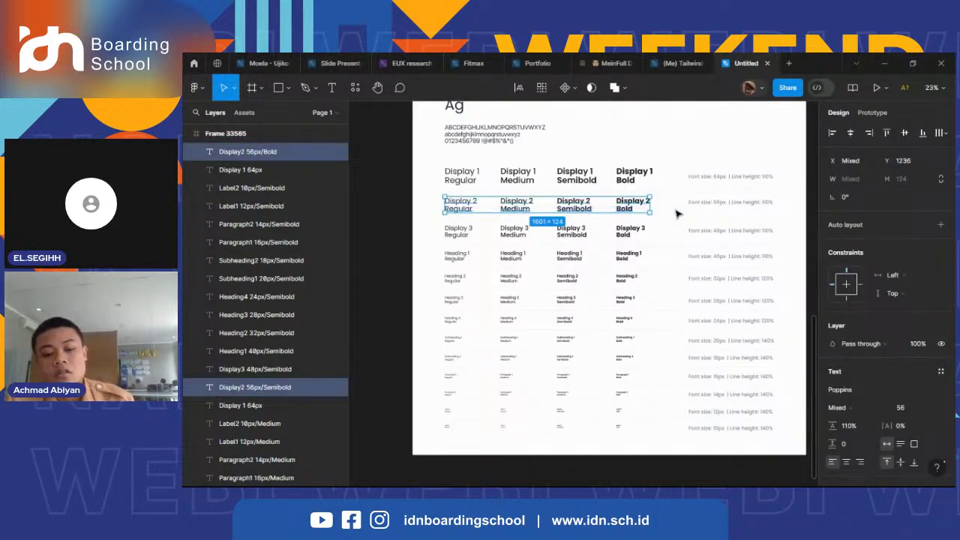
{"action": "key", "text": "ctrl+r"}
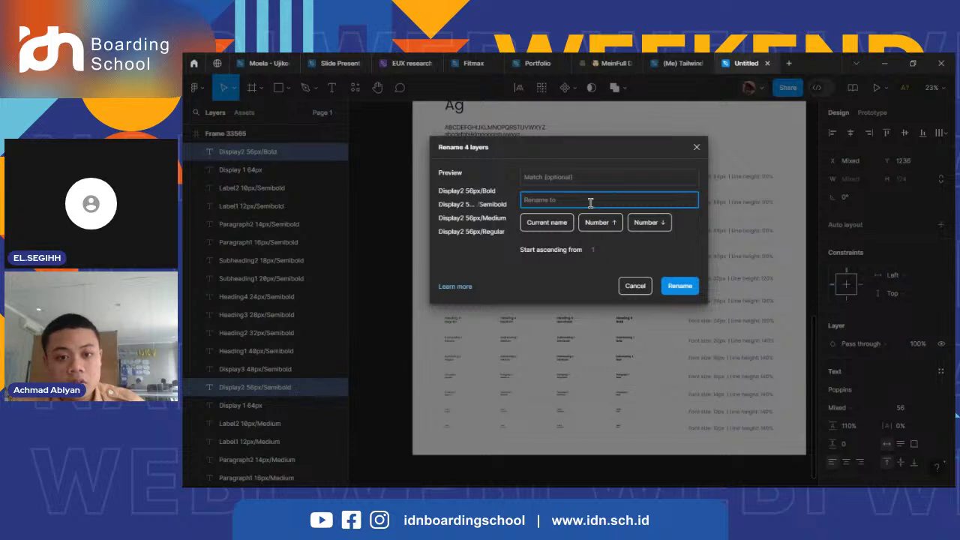
{"action": "type", "text": "D"}
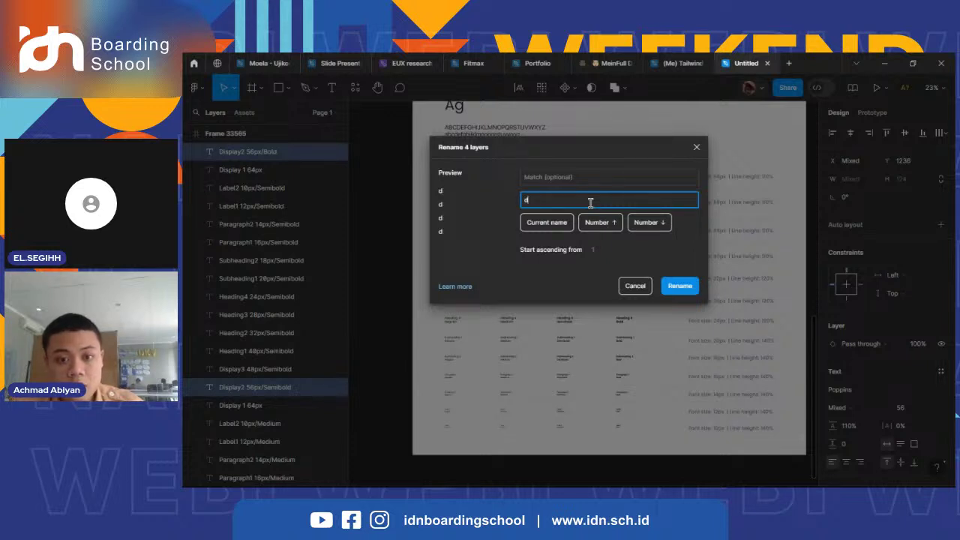
{"action": "type", "text": "isplay 2"}
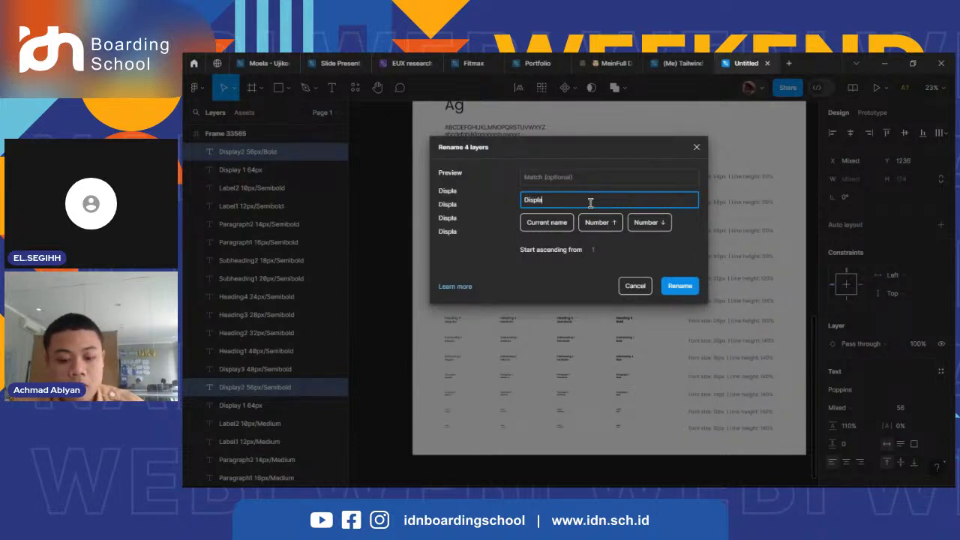
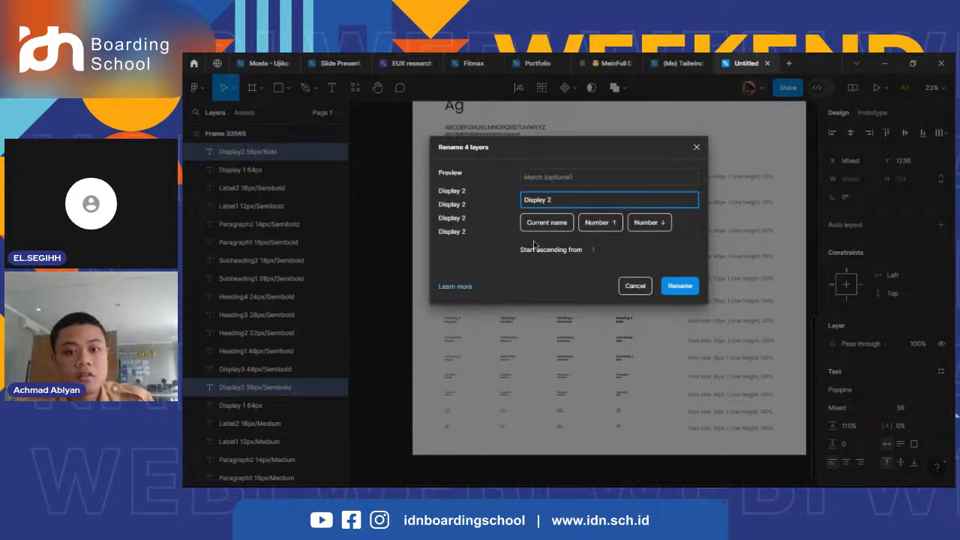
{"action": "type", "text": "56px"}
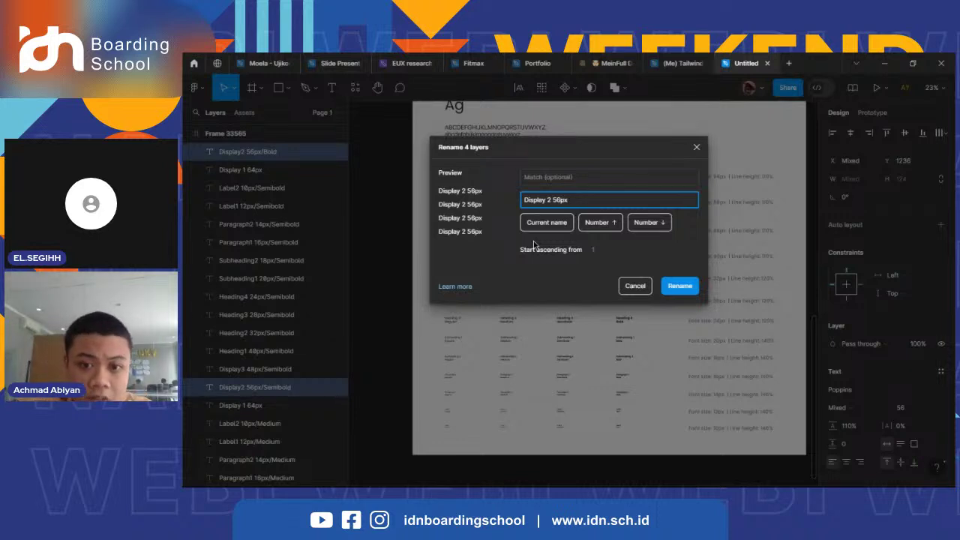
{"action": "key", "text": "Return"}
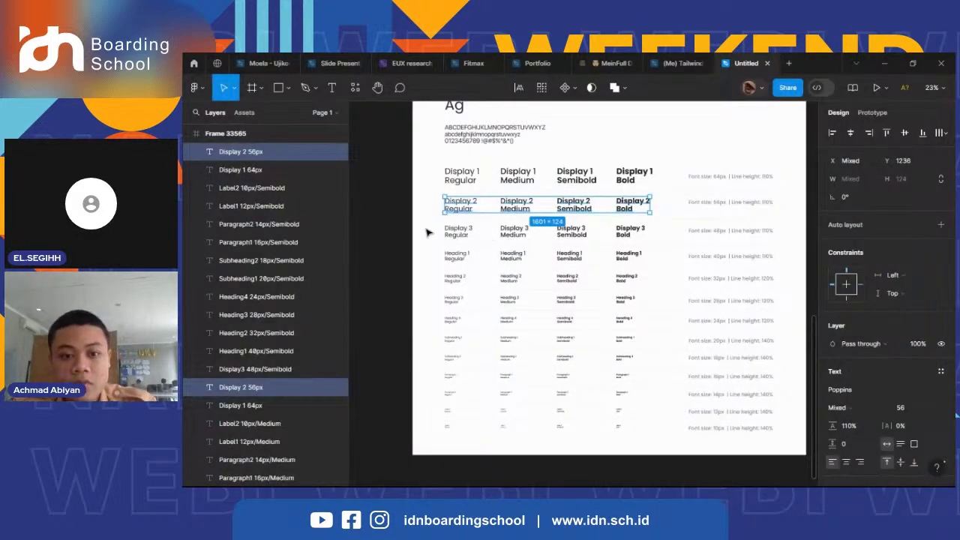
- Examine the font size and line height notes beside the Display and Heading samples, and clear the selection
{"action": "left_click_drag", "start_coordinate": [428, 234], "coordinate": [466, 259]}
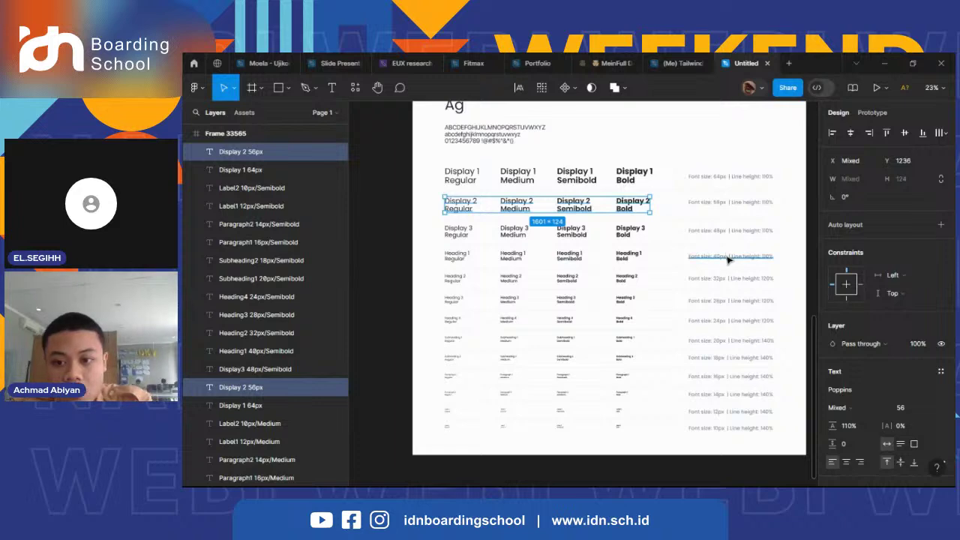
{"action": "scroll", "coordinate": [727, 259], "scroll_direction": "up", "scroll_amount": 5}
{"action": "scroll", "coordinate": [728, 260], "scroll_direction": "left", "scroll_amount": 3}
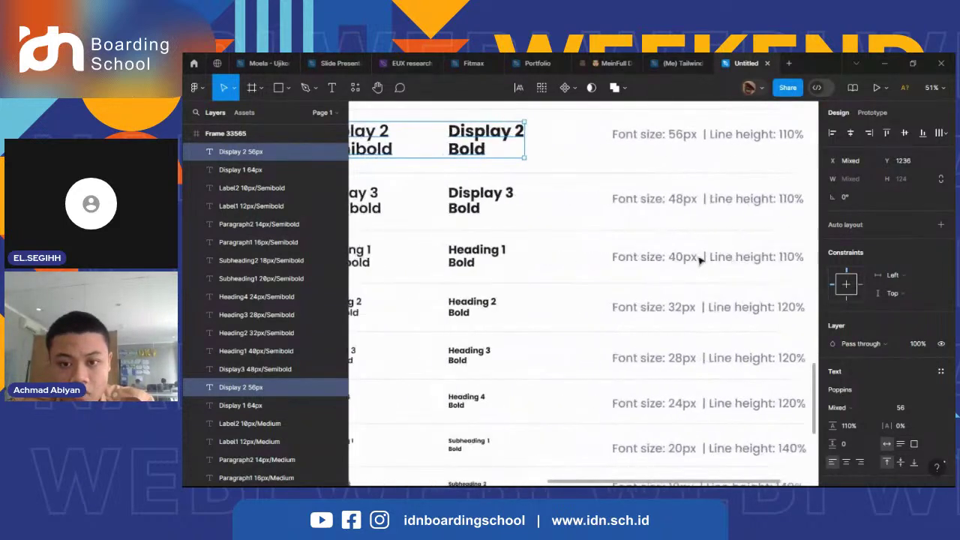
{"action": "scroll", "coordinate": [739, 266], "scroll_direction": "down", "scroll_amount": 5}
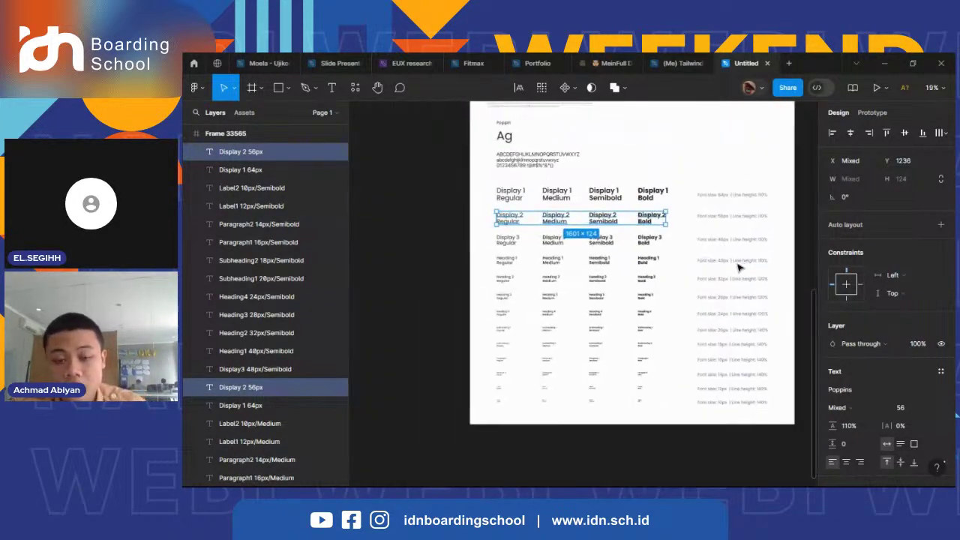
{"action": "scroll", "coordinate": [739, 266], "scroll_direction": "left", "scroll_amount": 3}
{"action": "left_click", "coordinate": [543, 195]}
{"action": "scroll", "coordinate": [543, 195], "scroll_direction": "right", "scroll_amount": 1}
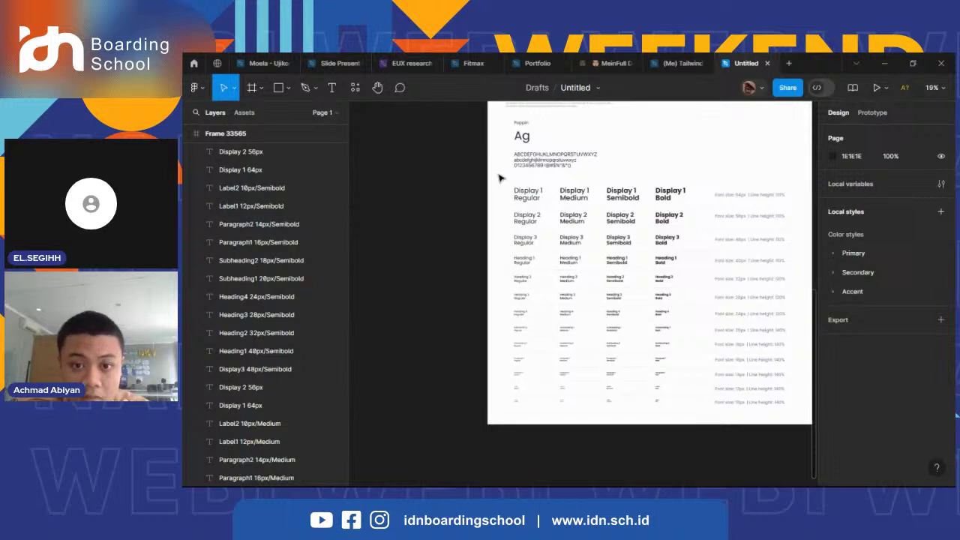
- Generate a text style from the four Display 1 samples using the Styler plugin's Generate Styles command
{"action": "left_click_drag", "start_coordinate": [499, 175], "coordinate": [534, 187]}
{"action": "left_click_drag", "start_coordinate": [651, 202], "coordinate": [696, 202]}
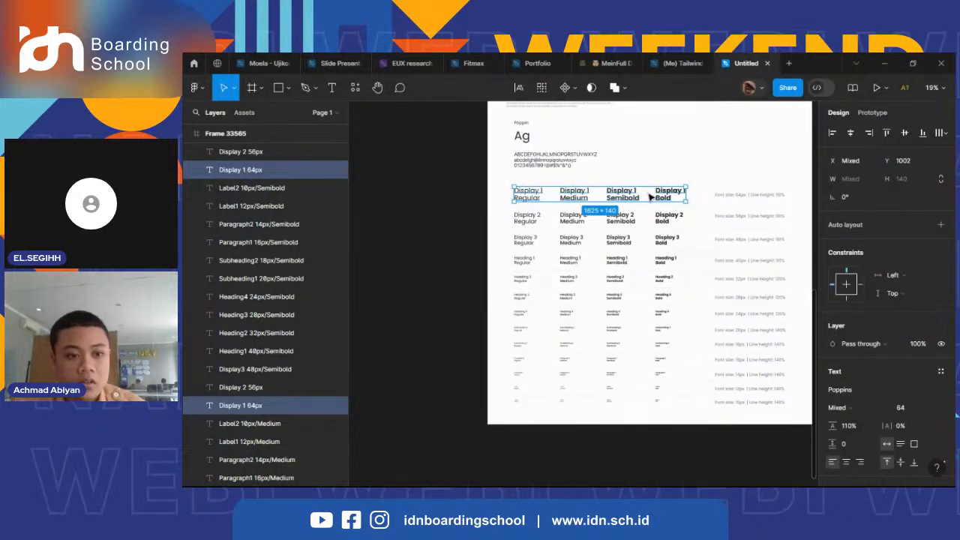
{"action": "right_click", "coordinate": [533, 197]}
{"action": "mouse_move", "coordinate": [578, 349]}
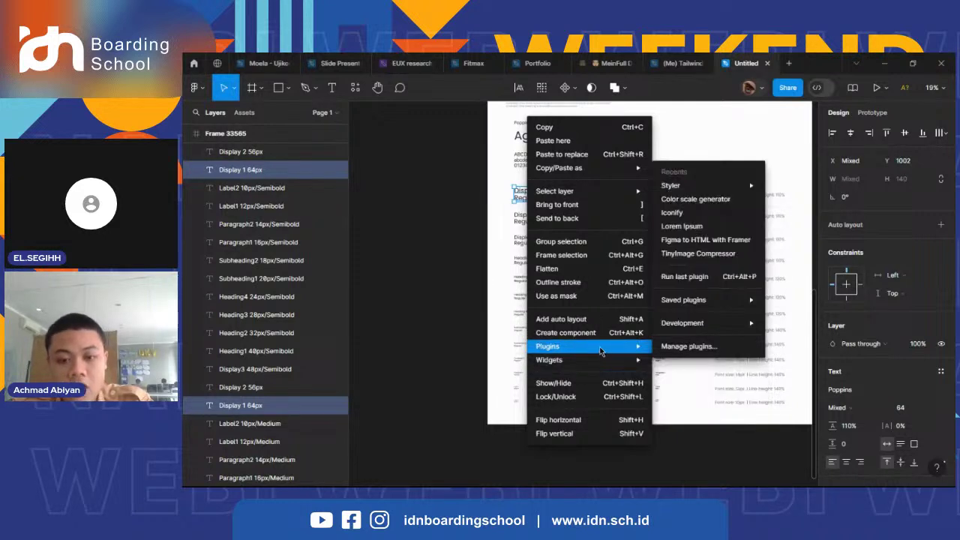
{"action": "left_click", "coordinate": [356, 94]}
{"action": "left_click", "coordinate": [356, 90]}
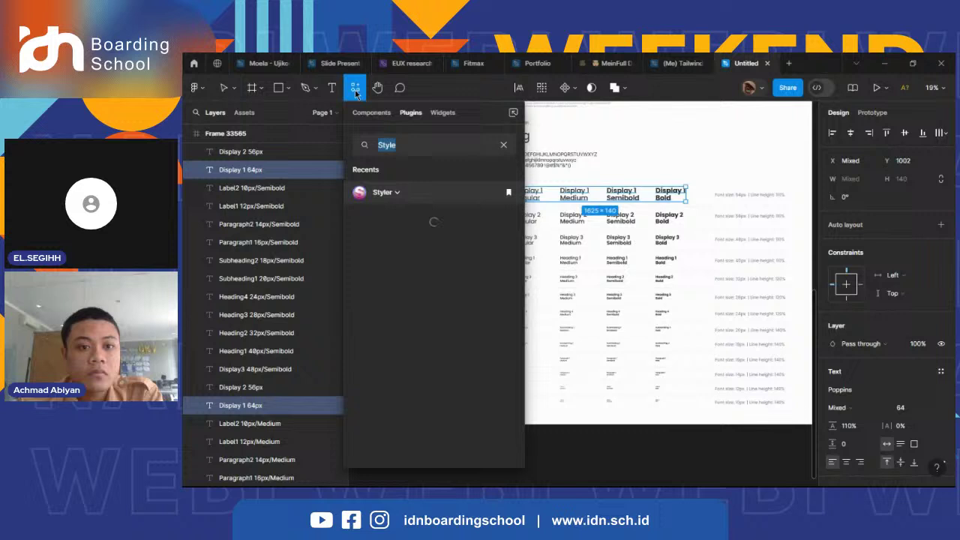
{"action": "left_click", "coordinate": [389, 193]}
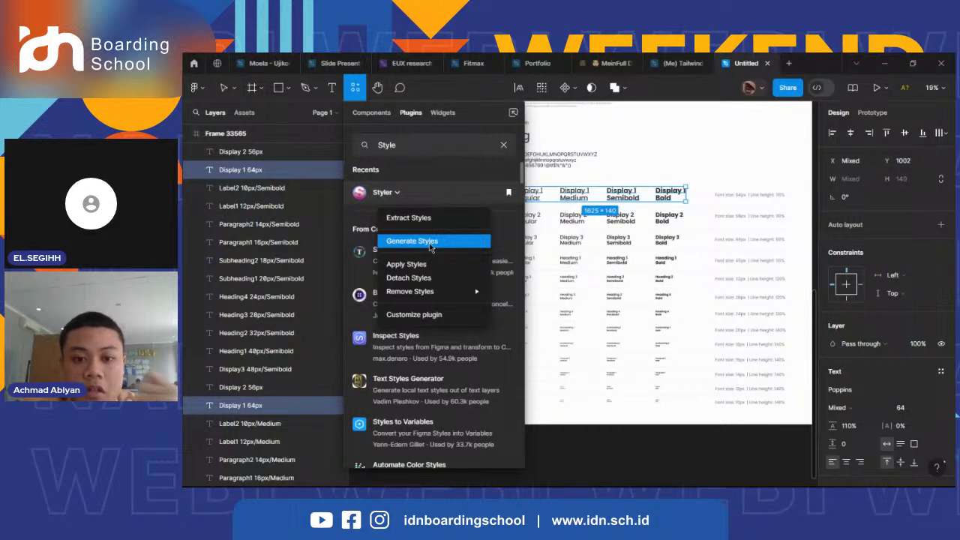
{"action": "left_click", "coordinate": [430, 246]}
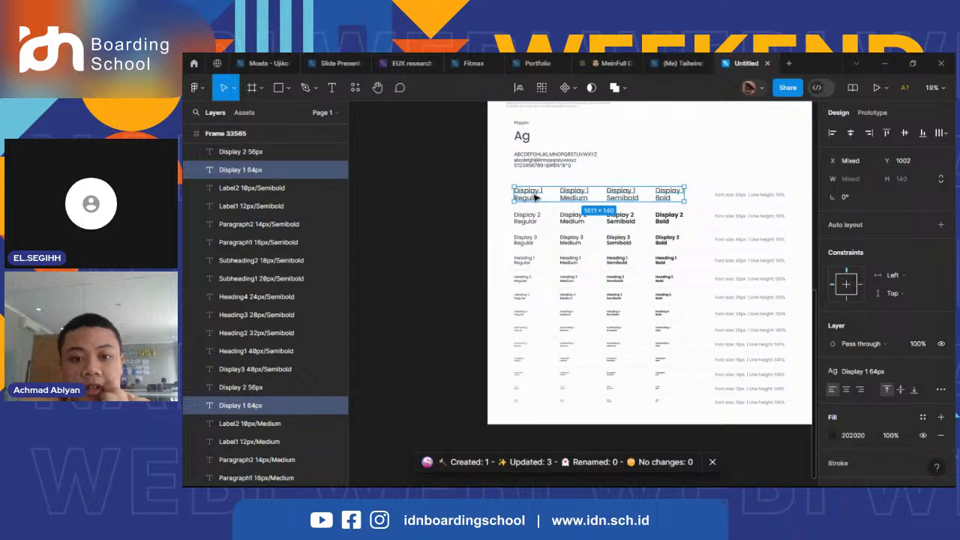
{"action": "left_click", "coordinate": [440, 264]}
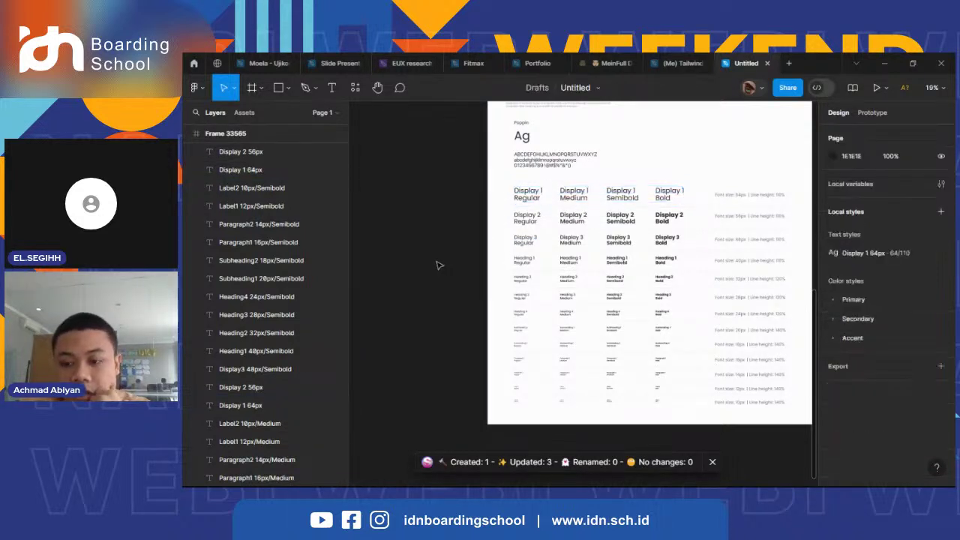
- Inspect the font properties of the Display 1 64px text style and check the style applied to the Display 1 Regular sample
{"action": "left_click", "coordinate": [940, 253]}
{"action": "left_click", "coordinate": [902, 256]}
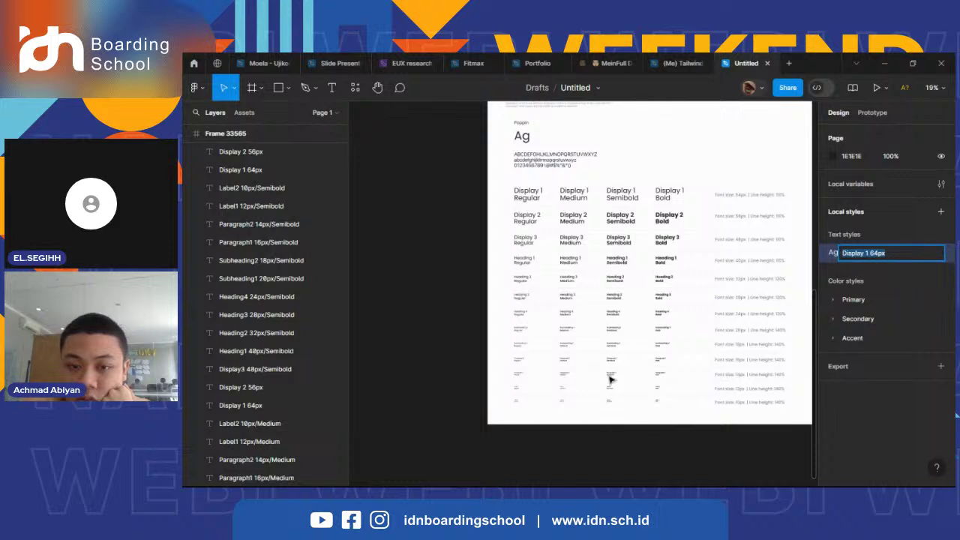
{"action": "scroll", "coordinate": [504, 431], "scroll_direction": "right", "scroll_amount": 5}
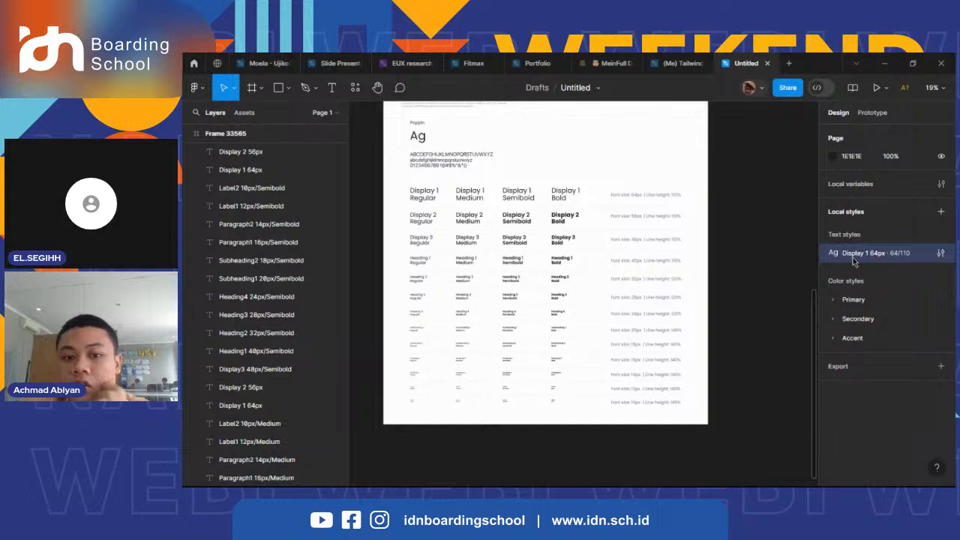
{"action": "left_click", "coordinate": [939, 255]}
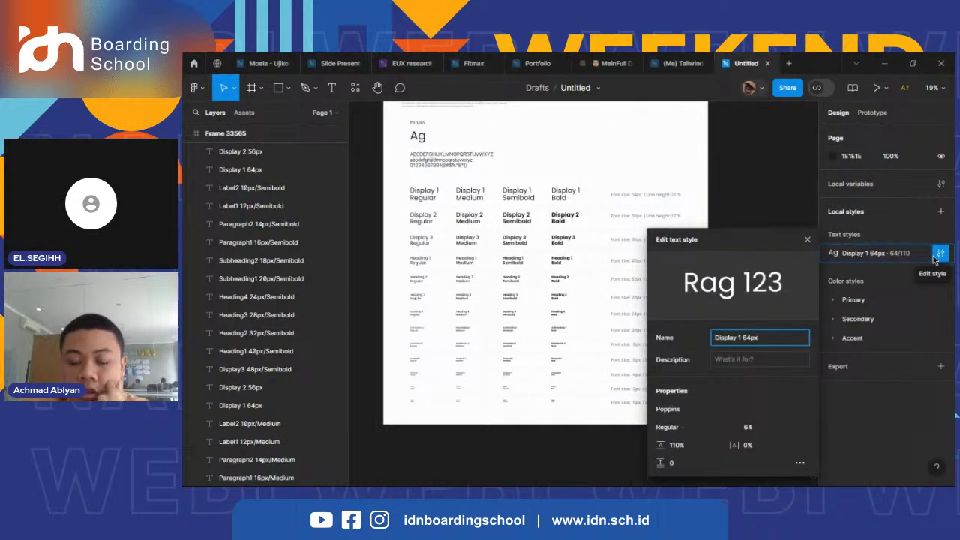
{"action": "left_click", "coordinate": [417, 194]}
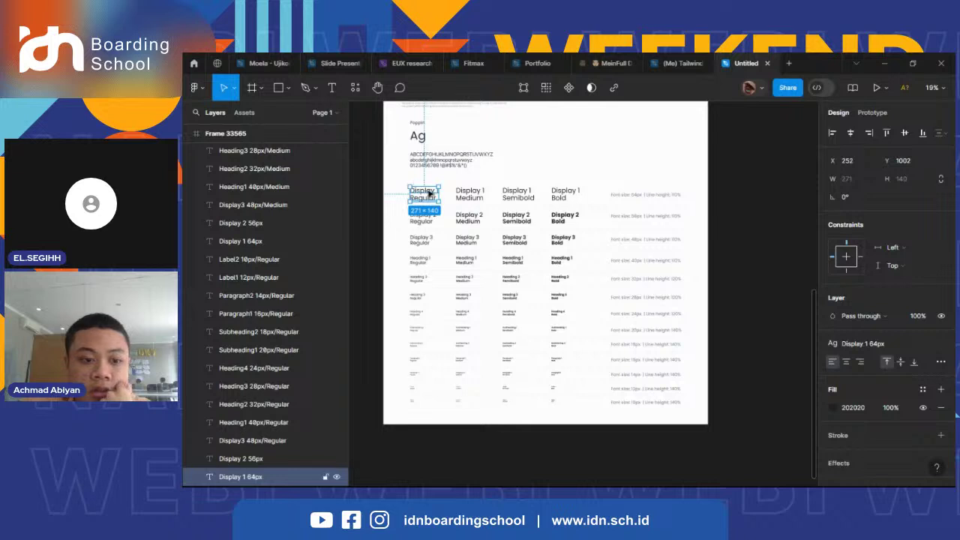
{"action": "left_click", "coordinate": [773, 293]}
{"action": "scroll", "coordinate": [774, 294], "scroll_direction": "right", "scroll_amount": 5}
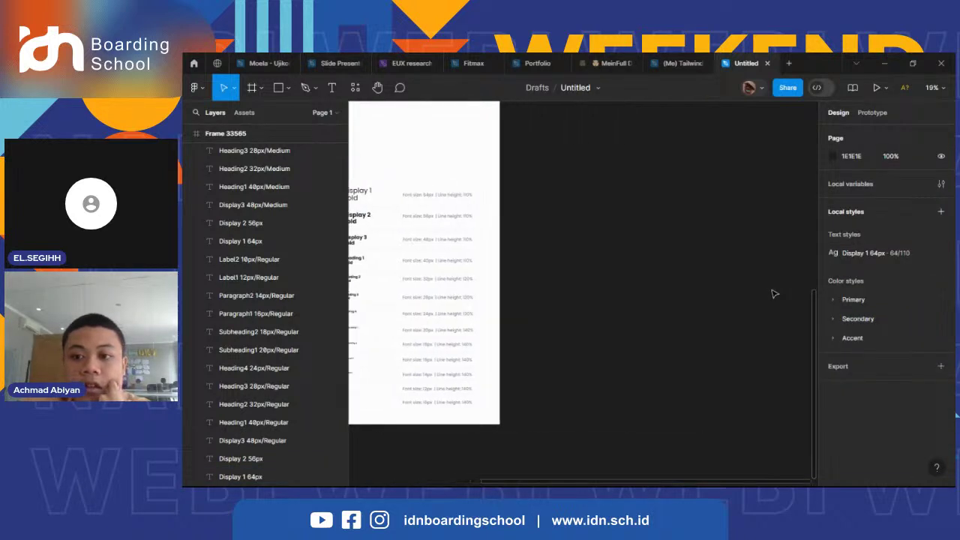
- Add a test text reading "aa" on the empty canvas beside the type scale frame and check its text style
{"action": "scroll", "coordinate": [774, 294], "scroll_direction": "right", "scroll_amount": 2}
{"action": "left_click", "coordinate": [331, 87]}
{"action": "left_click", "coordinate": [503, 178]}
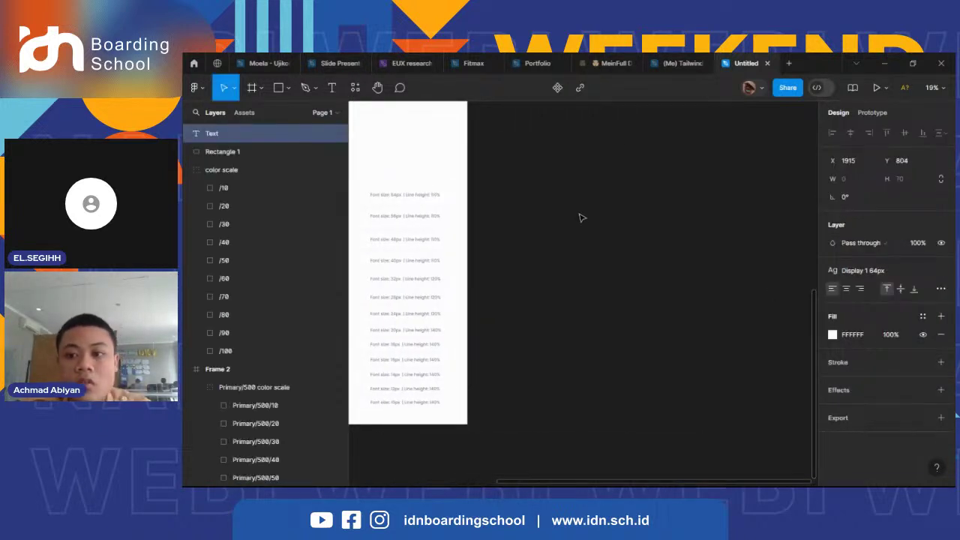
{"action": "type", "text": "aa"}
{"action": "key", "text": "Escape"}
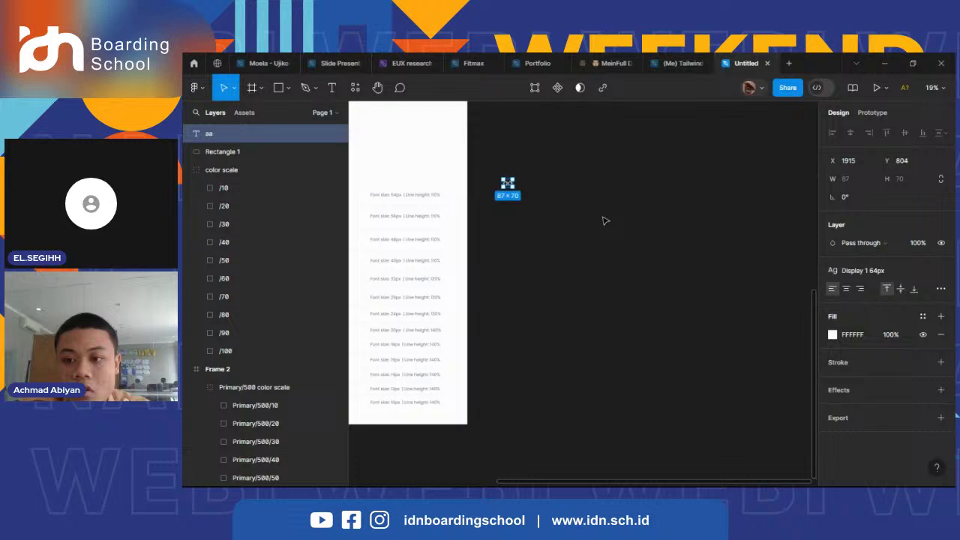
{"action": "left_click", "coordinate": [843, 270]}
{"action": "left_click", "coordinate": [857, 338]}
{"action": "left_click", "coordinate": [565, 300]}
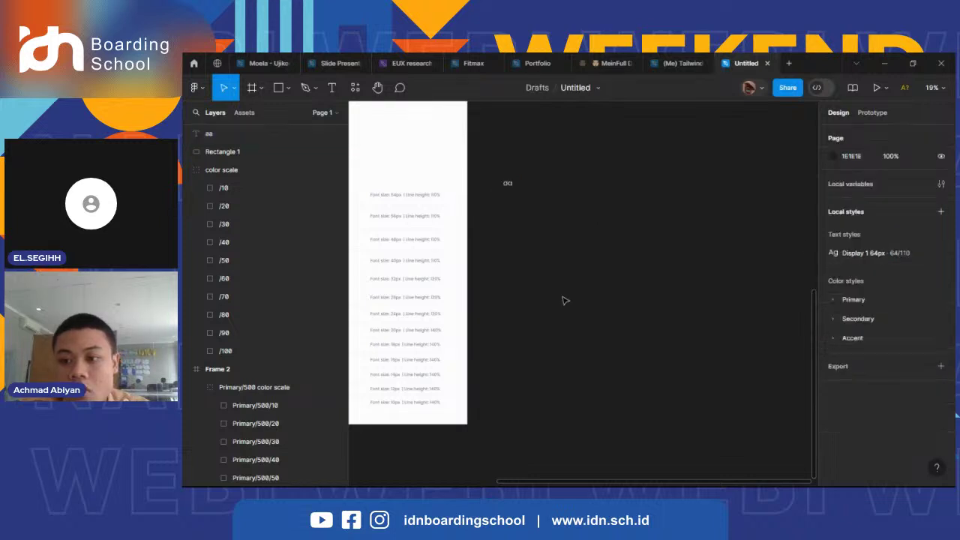
- Check which text style is applied to the Display 1 Regular and Display 1 Medium samples
{"action": "scroll", "coordinate": [565, 300], "scroll_direction": "left", "scroll_amount": 5}
{"action": "left_click", "coordinate": [478, 198]}
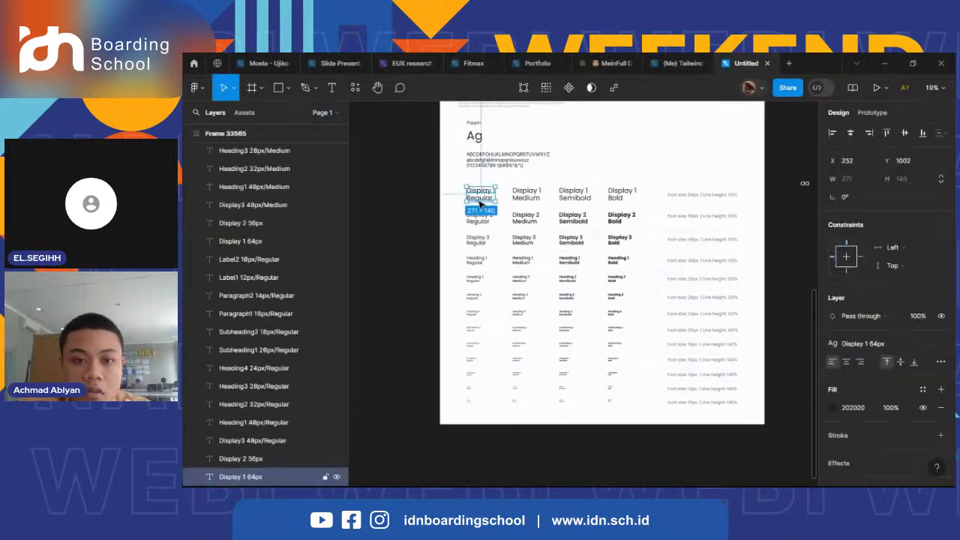
{"action": "left_click", "coordinate": [523, 196]}
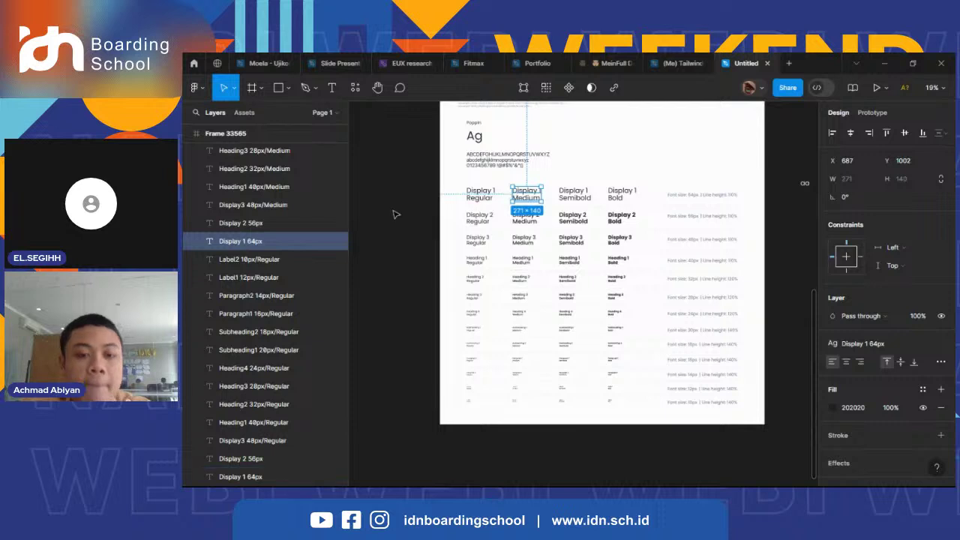
{"action": "left_click", "coordinate": [454, 192]}
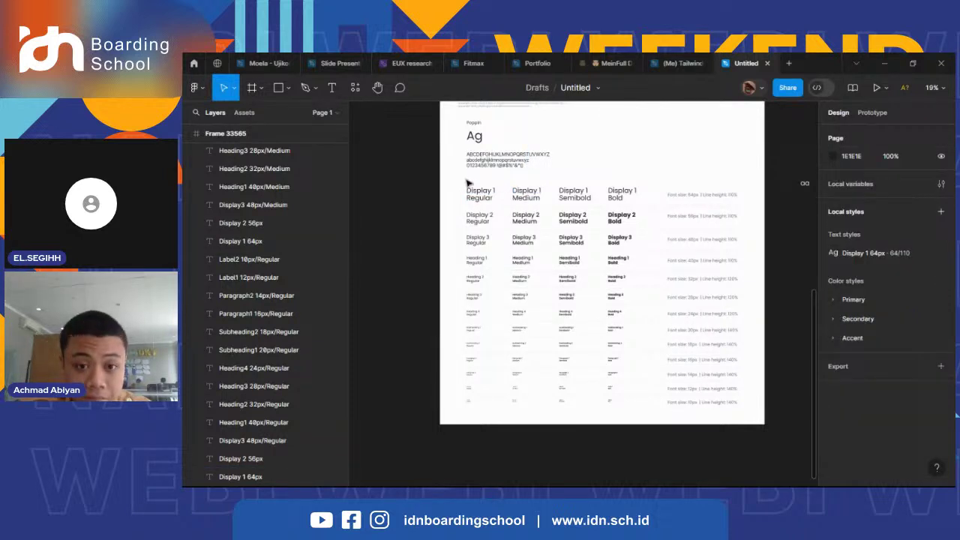
{"action": "left_click_drag", "start_coordinate": [466, 182], "coordinate": [518, 193]}
{"action": "left_click", "coordinate": [480, 196]}
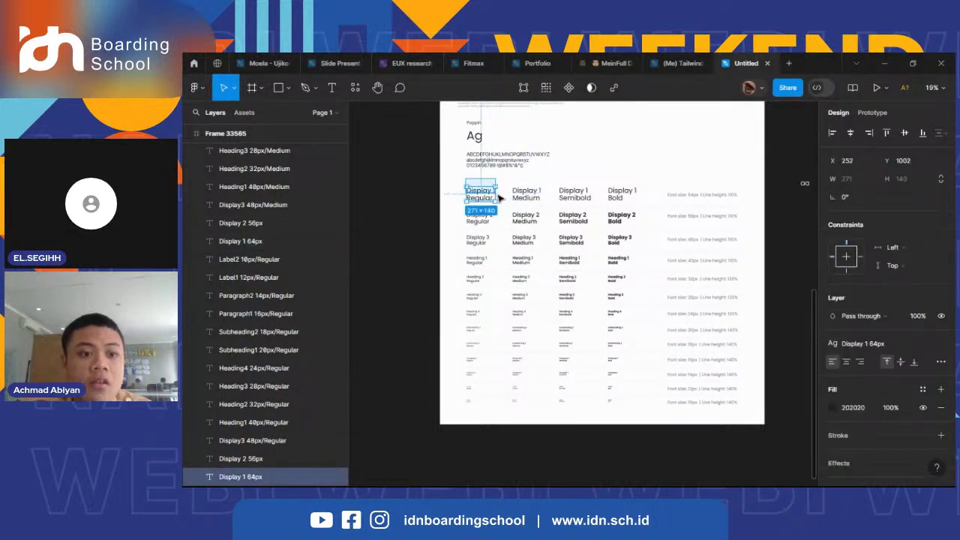
- Generate a text style from the four Display 2 samples using the Styler plugin's Generate Styles command
{"action": "left_click", "coordinate": [437, 216]}
{"action": "left_click_drag", "start_coordinate": [447, 214], "coordinate": [635, 217]}
{"action": "scroll", "coordinate": [635, 217], "scroll_direction": "right", "scroll_amount": 5}
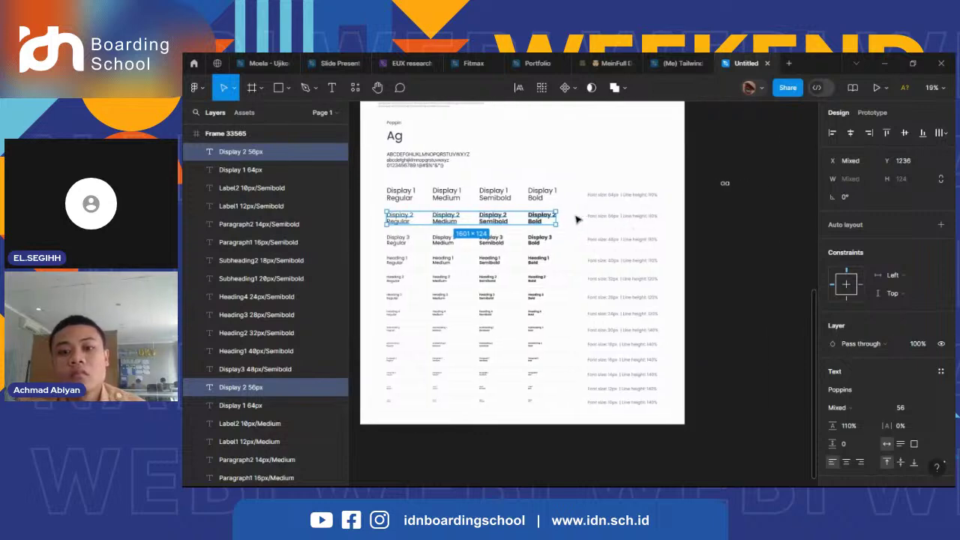
{"action": "key", "text": "ctrl+r"}
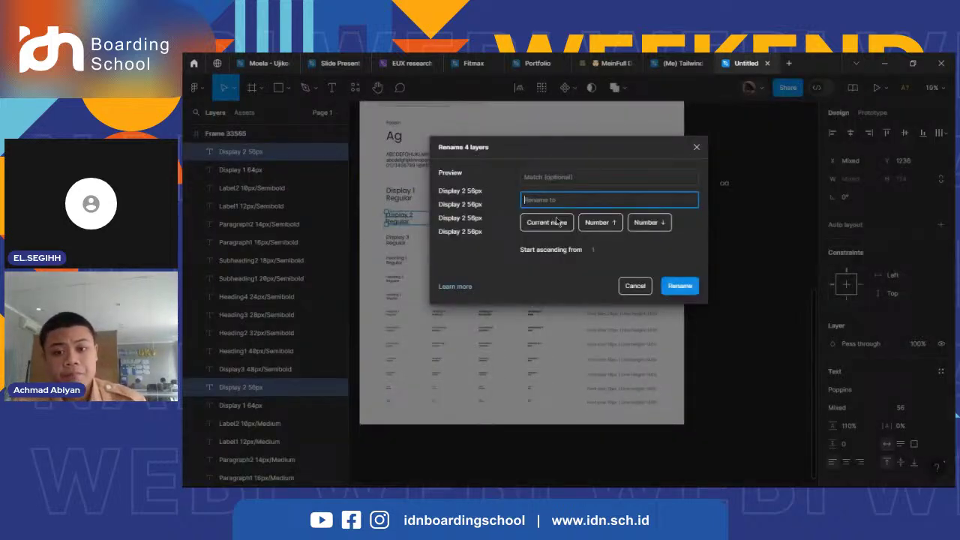
{"action": "left_click", "coordinate": [694, 146]}
{"action": "right_click", "coordinate": [726, 261]}
{"action": "mouse_move", "coordinate": [753, 352]}
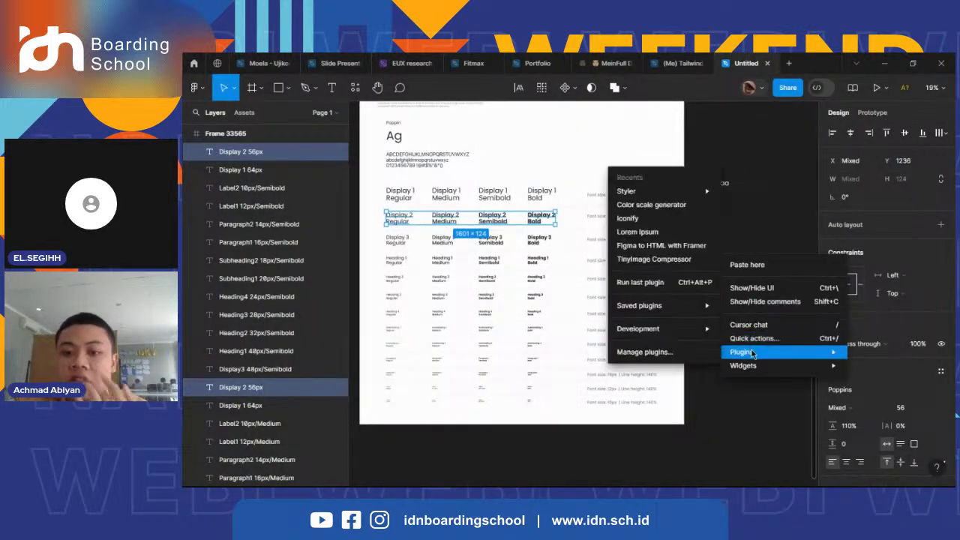
{"action": "mouse_move", "coordinate": [632, 195]}
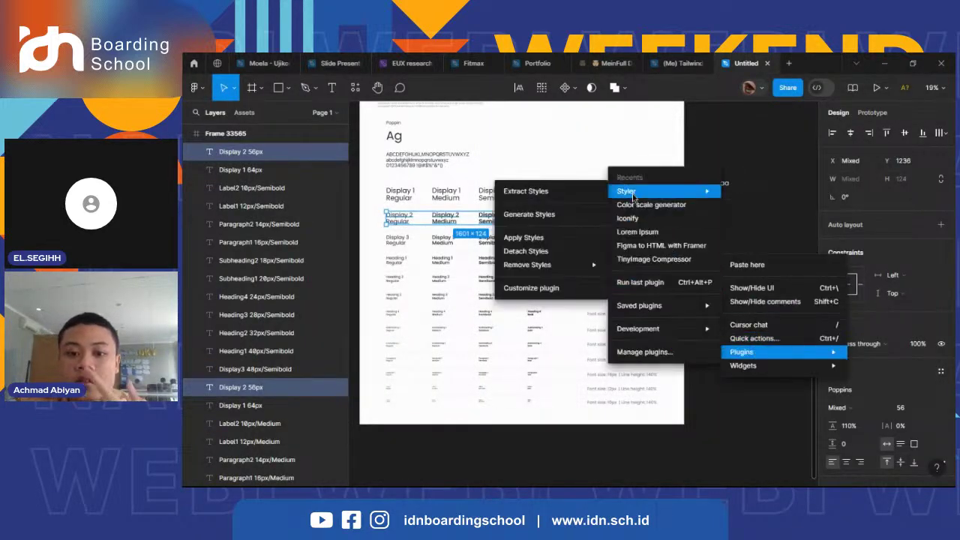
{"action": "left_click", "coordinate": [536, 214]}
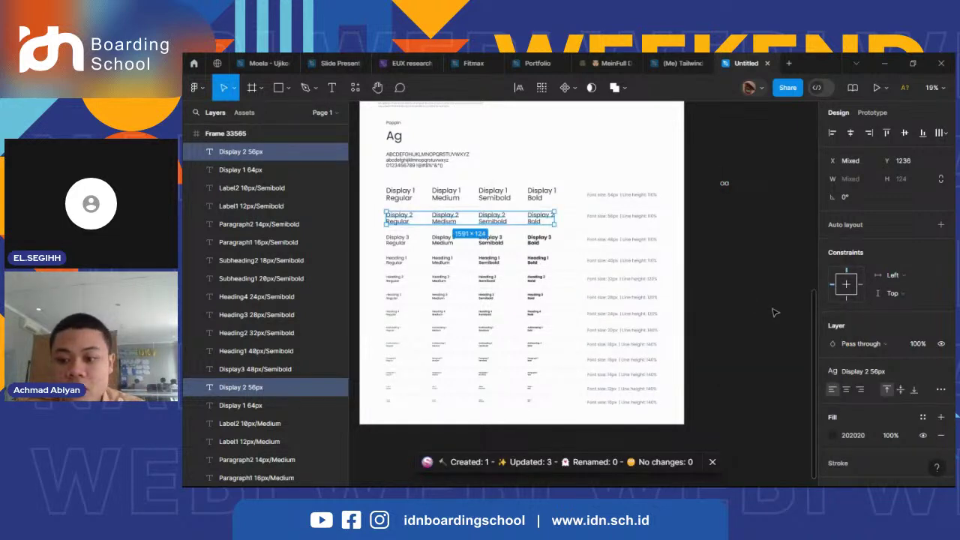
{"action": "scroll", "coordinate": [775, 312], "scroll_direction": "right", "scroll_amount": 2}
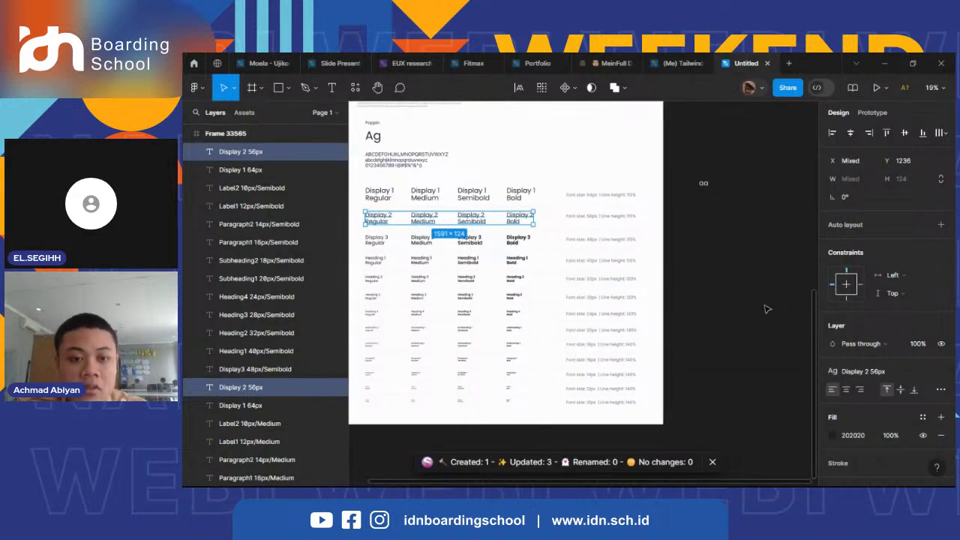
{"action": "left_click", "coordinate": [732, 294]}
- Undo the Display 2 style generation and try Styler's Generate Styles again on the same four samples
{"action": "key", "text": "ctrl+z"}
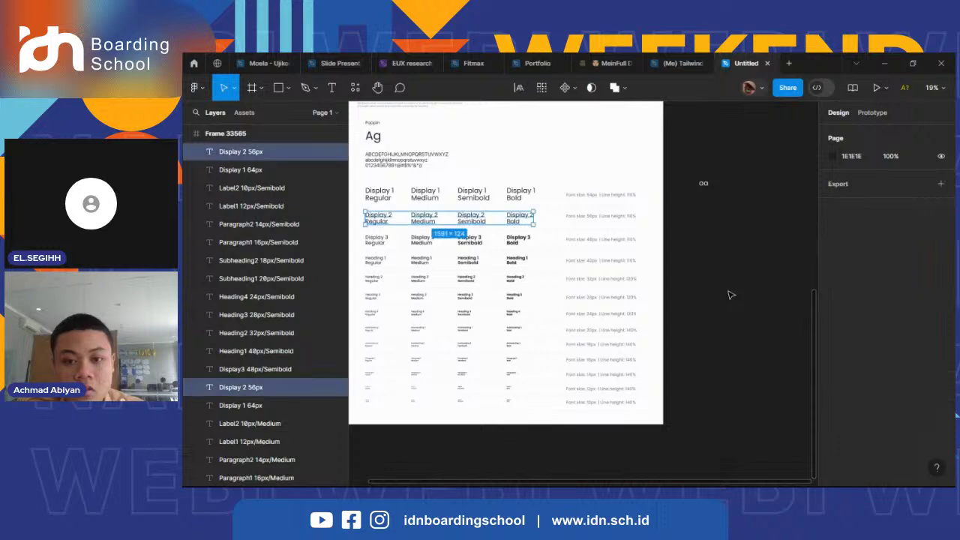
{"action": "key", "text": "ctrl+z"}
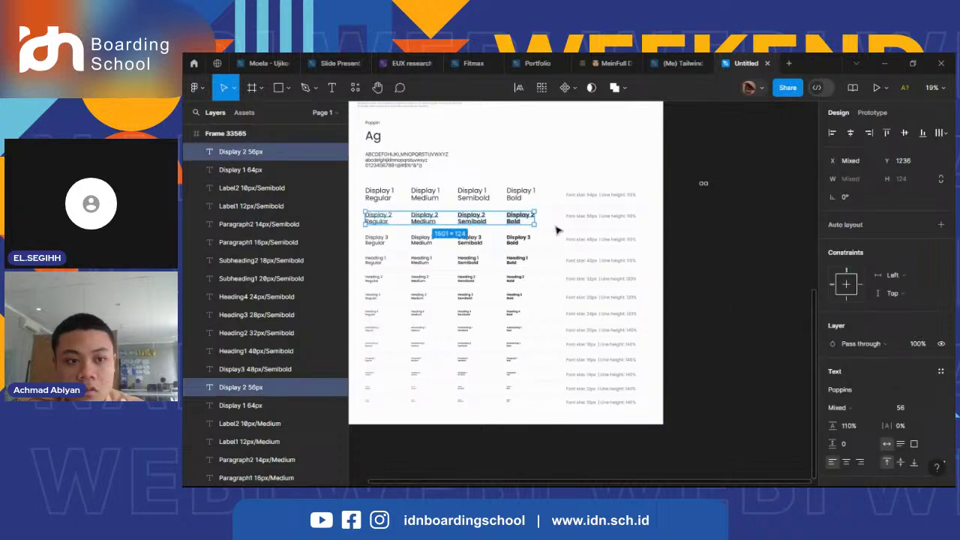
{"action": "right_click", "coordinate": [511, 218]}
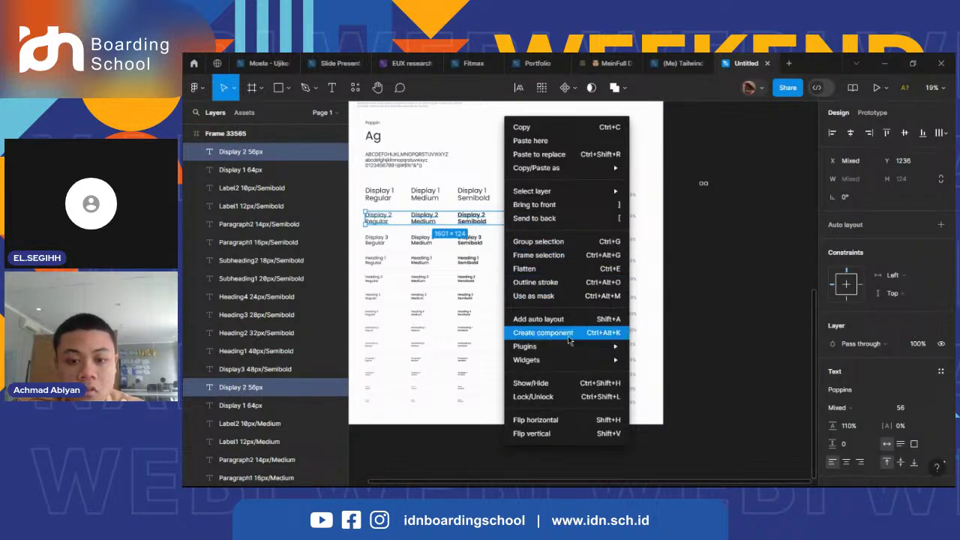
{"action": "mouse_move", "coordinate": [546, 346]}
{"action": "mouse_move", "coordinate": [671, 187]}
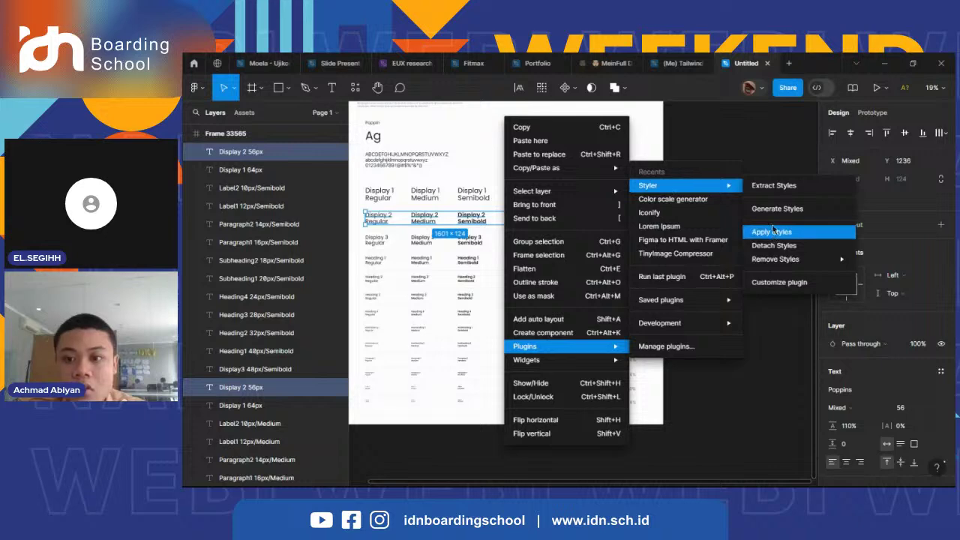
{"action": "left_click", "coordinate": [757, 209]}
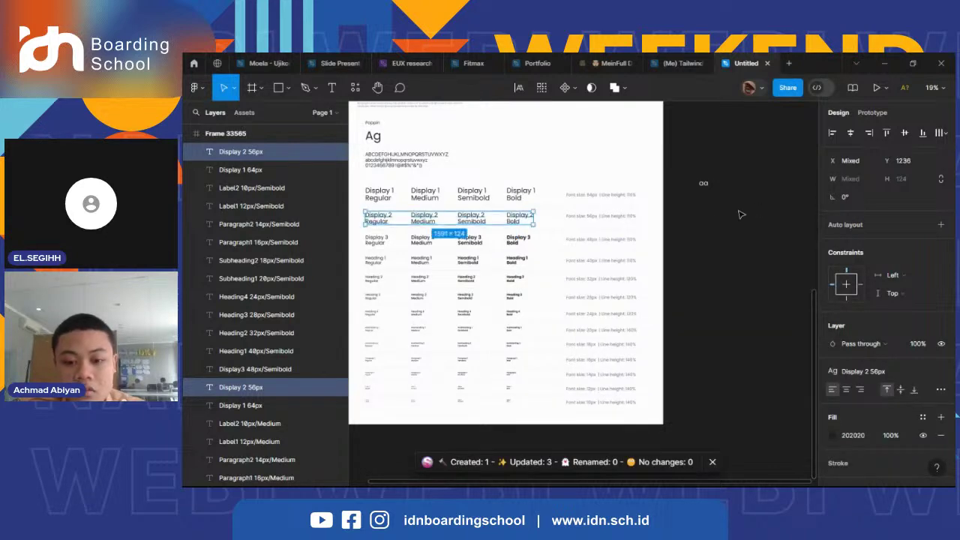
{"action": "left_click", "coordinate": [709, 225]}
{"action": "scroll", "coordinate": [710, 225], "scroll_direction": "left", "scroll_amount": 3}
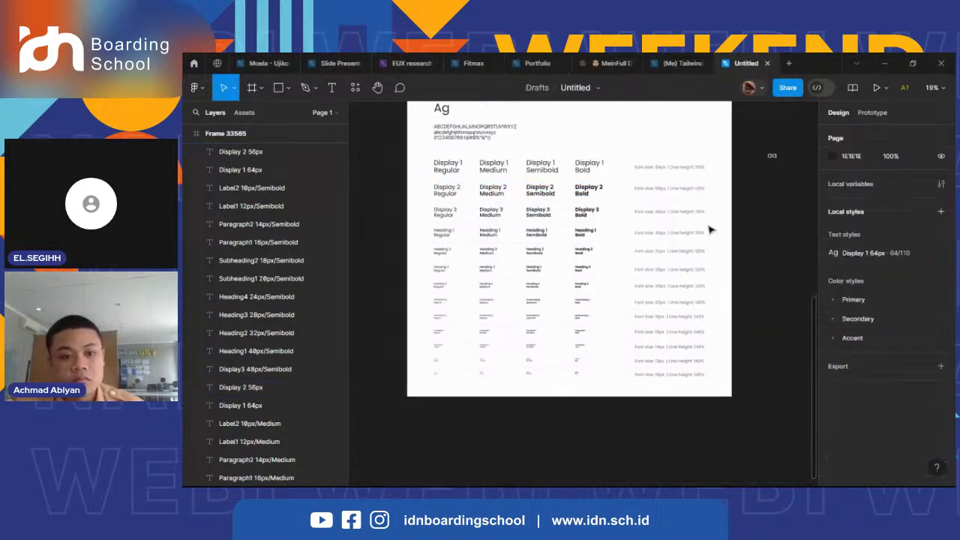
- Generate text styles from all samples in the Regular column with Styler and review the local text styles
{"action": "left_click_drag", "start_coordinate": [452, 132], "coordinate": [488, 386]}
{"action": "right_click", "coordinate": [488, 159]}
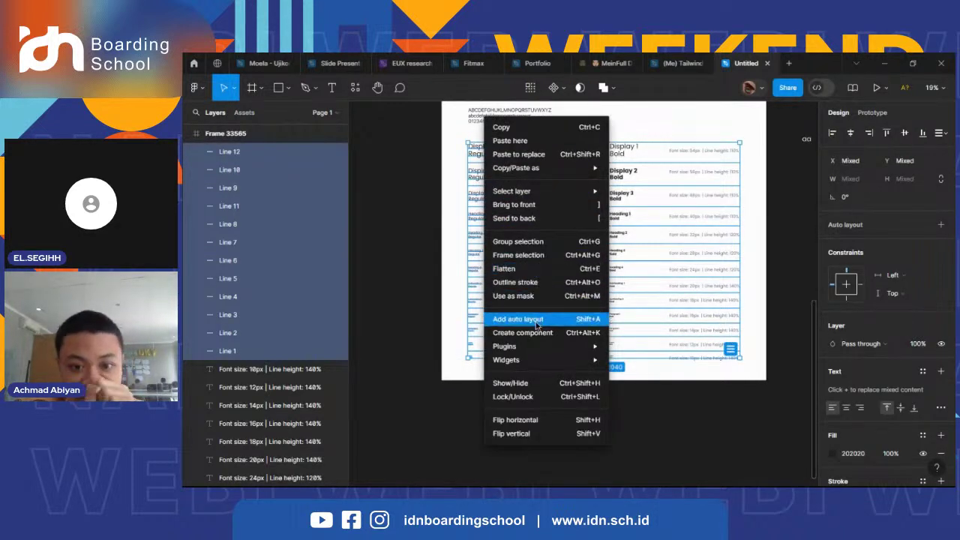
{"action": "mouse_move", "coordinate": [505, 349]}
{"action": "mouse_move", "coordinate": [650, 185]}
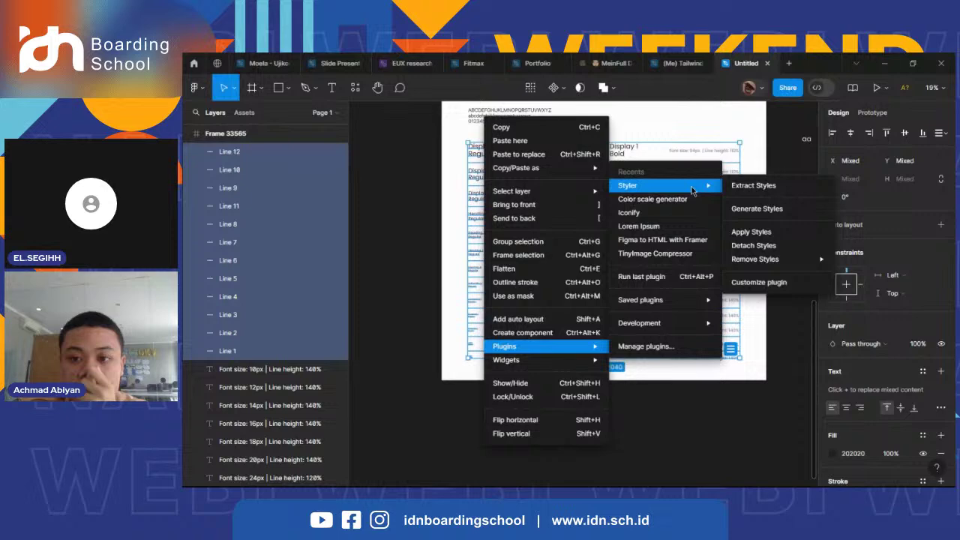
{"action": "left_click", "coordinate": [767, 213]}
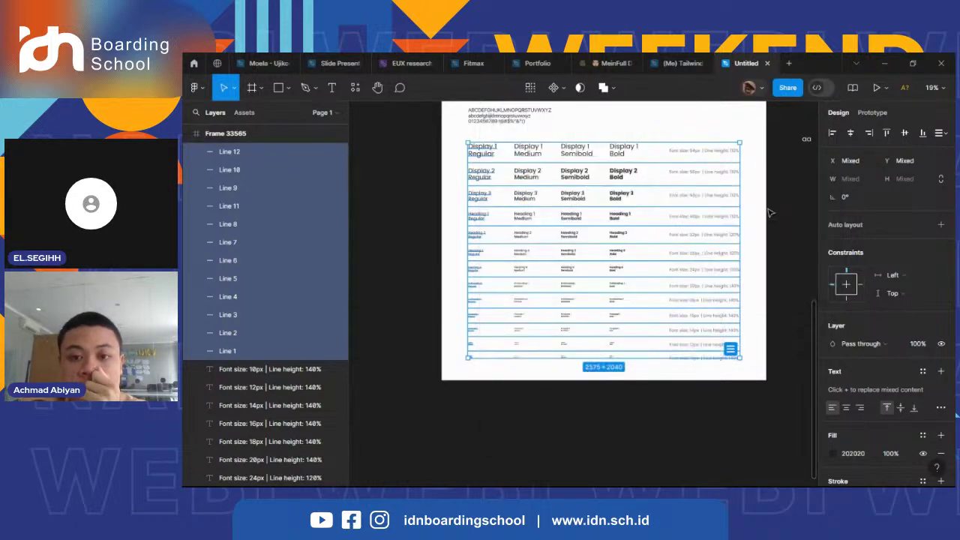
{"action": "left_click", "coordinate": [460, 419]}
{"action": "scroll", "coordinate": [460, 420], "scroll_direction": "right", "scroll_amount": 3}
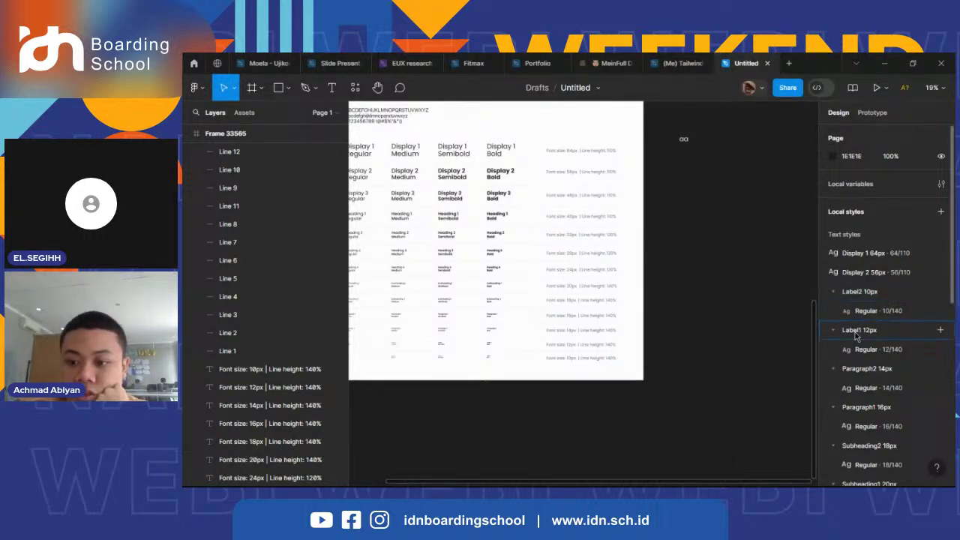
{"action": "scroll", "coordinate": [855, 336], "scroll_direction": "down", "scroll_amount": 8}
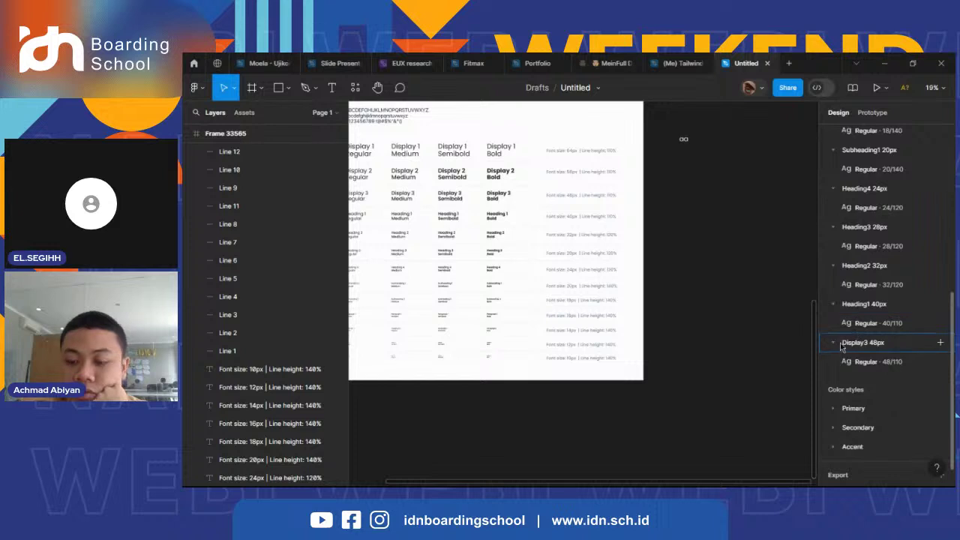
- Generate text styles from all samples in the Medium column with Styler and check the local text styles
{"action": "scroll", "coordinate": [650, 307], "scroll_direction": "left", "scroll_amount": 2}
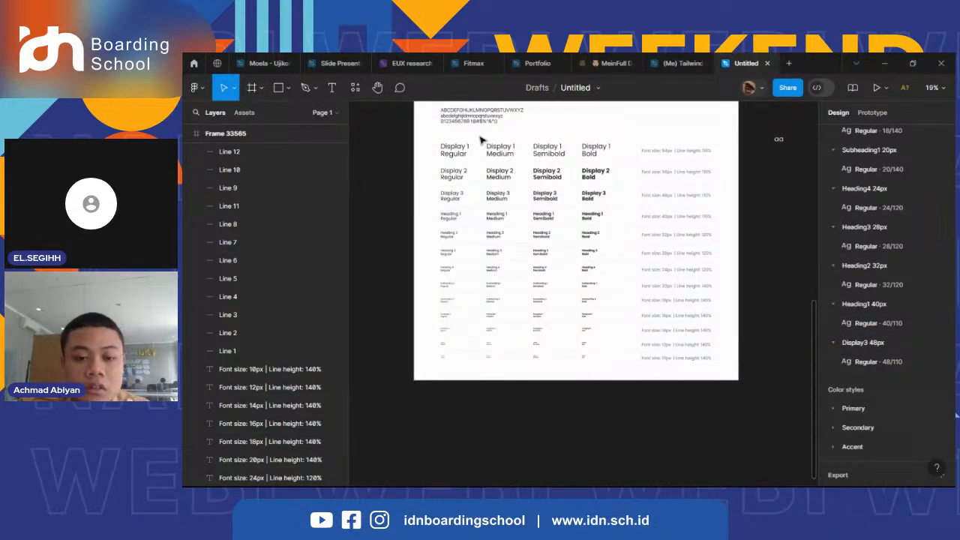
{"action": "left_click_drag", "start_coordinate": [480, 141], "coordinate": [497, 369]}
{"action": "right_click", "coordinate": [522, 445]}
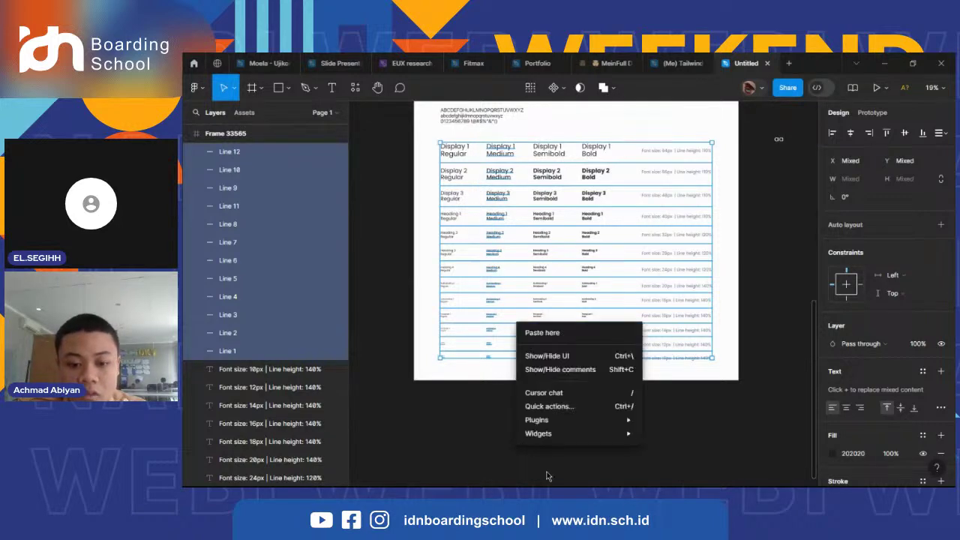
{"action": "mouse_move", "coordinate": [559, 428]}
{"action": "mouse_move", "coordinate": [686, 259]}
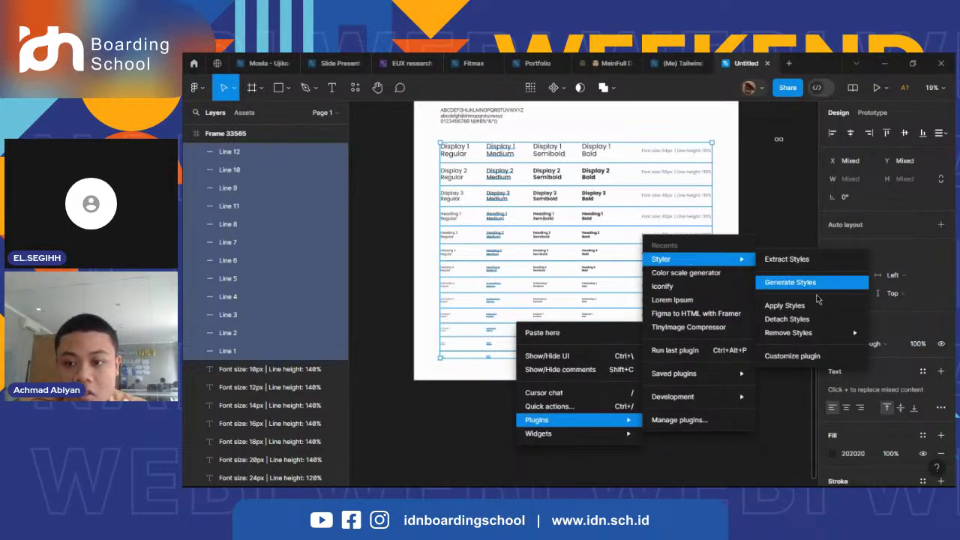
{"action": "left_click", "coordinate": [789, 283]}
{"action": "left_click", "coordinate": [764, 284]}
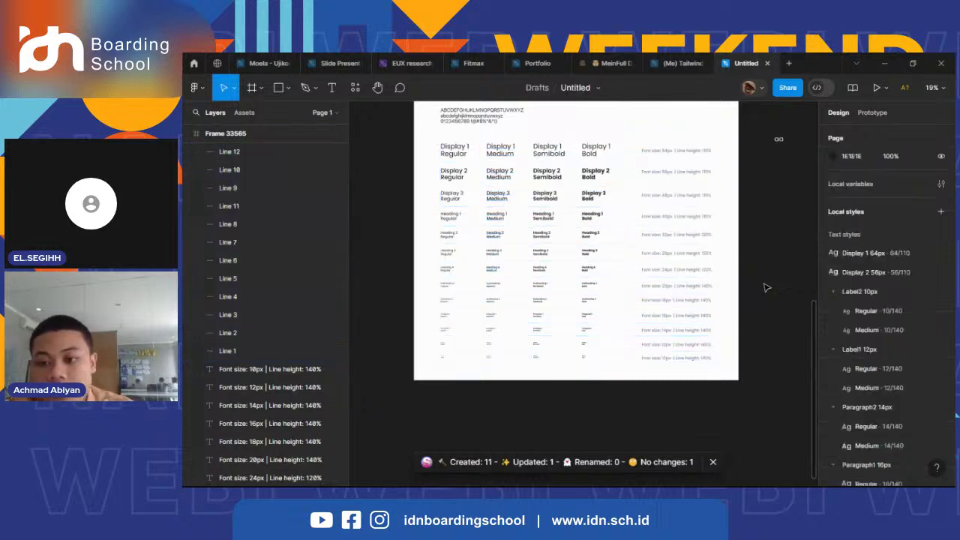
{"action": "scroll", "coordinate": [869, 302], "scroll_direction": "down", "scroll_amount": 2}
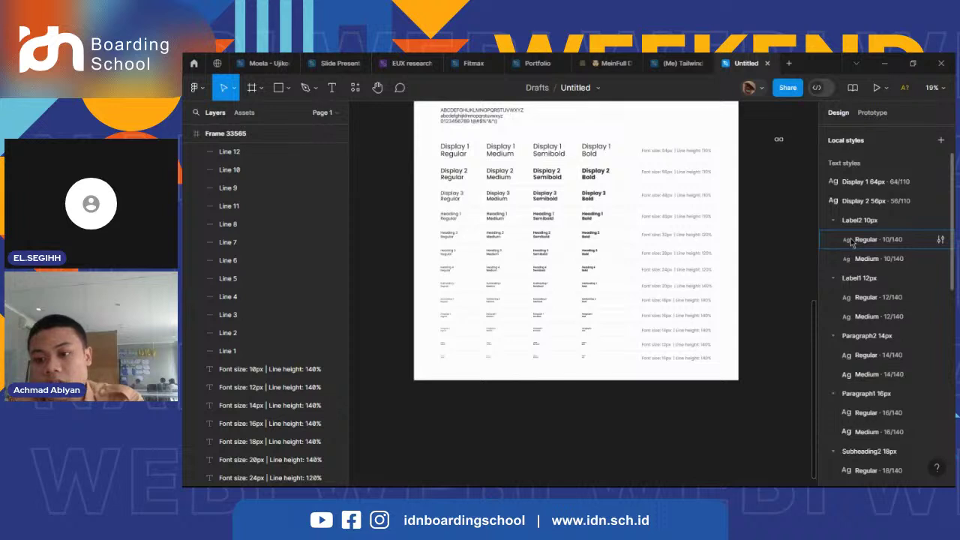
- Generate text styles from all samples in the Semibold column using Styler's Generate Styles command
{"action": "left_click", "coordinate": [548, 148]}
{"action": "key", "text": "ctrl+a"}
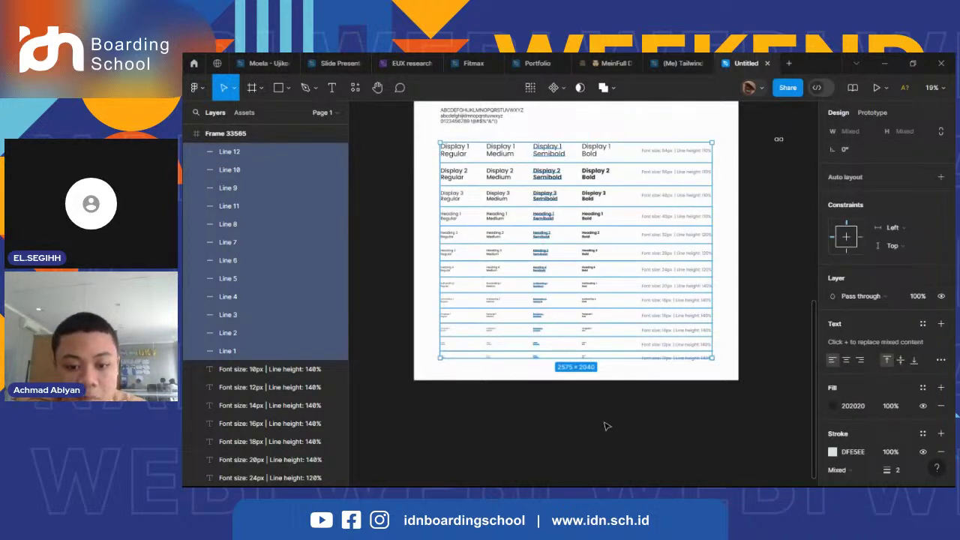
{"action": "right_click", "coordinate": [607, 426]}
{"action": "mouse_move", "coordinate": [619, 420]}
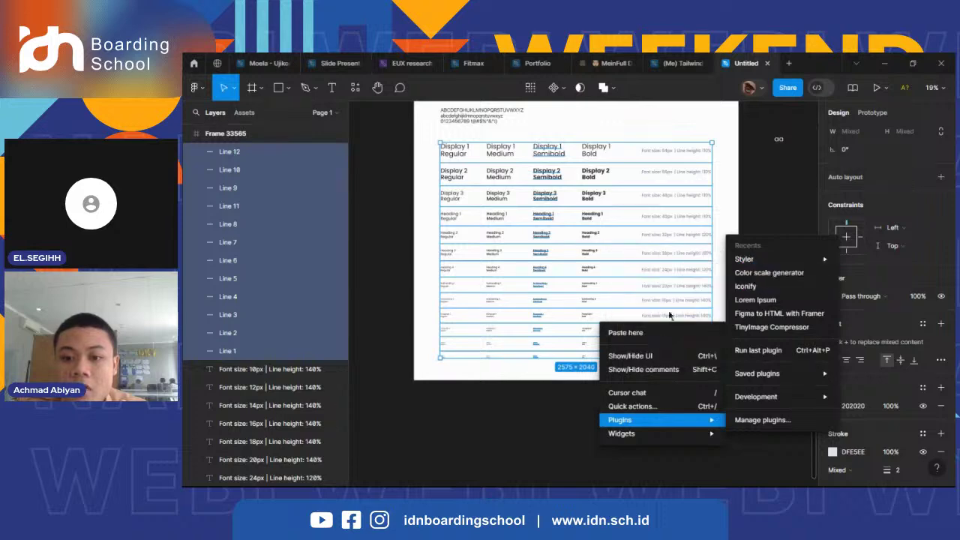
{"action": "mouse_move", "coordinate": [747, 262]}
{"action": "left_click", "coordinate": [643, 284]}
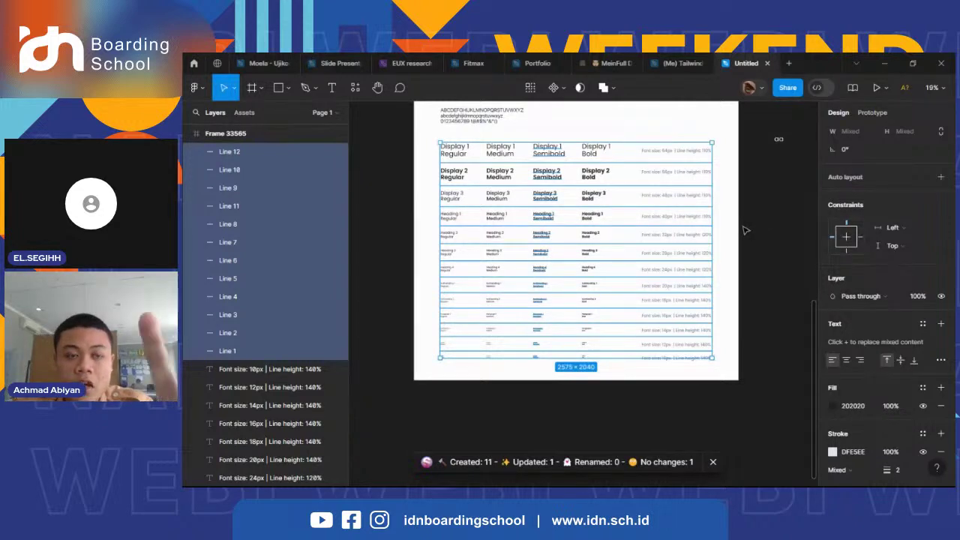
{"action": "left_click", "coordinate": [806, 221]}
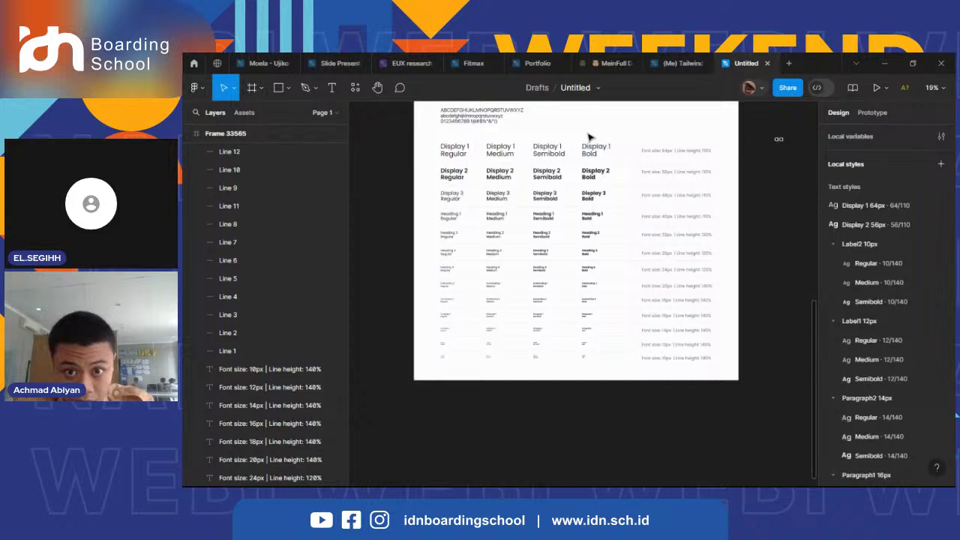
- Generate text styles from all samples in the Bold column with Styler and check the local text styles
{"action": "left_click_drag", "start_coordinate": [589, 136], "coordinate": [593, 398]}
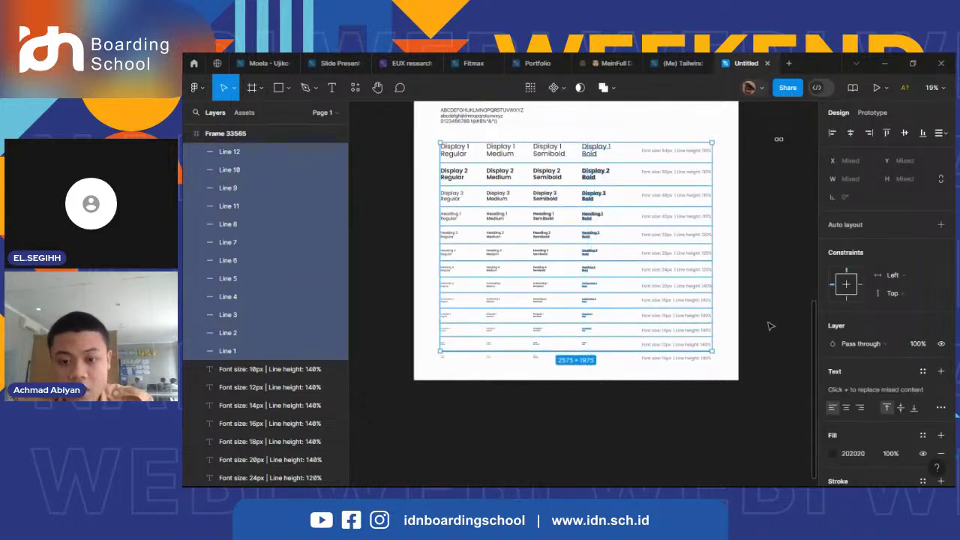
{"action": "left_click", "coordinate": [591, 393]}
{"action": "left_click_drag", "start_coordinate": [599, 131], "coordinate": [591, 375]}
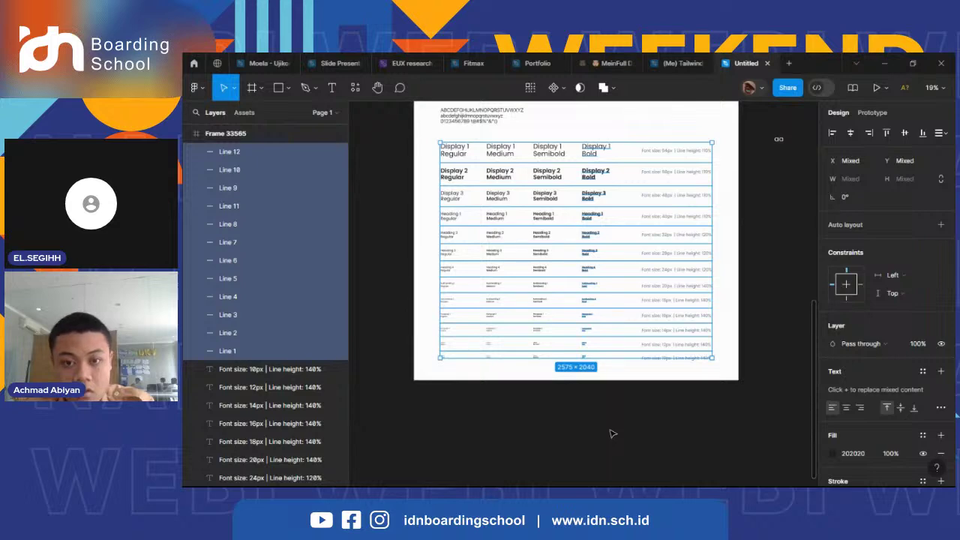
{"action": "right_click", "coordinate": [612, 434]}
{"action": "mouse_move", "coordinate": [659, 420]}
{"action": "mouse_move", "coordinate": [783, 261]}
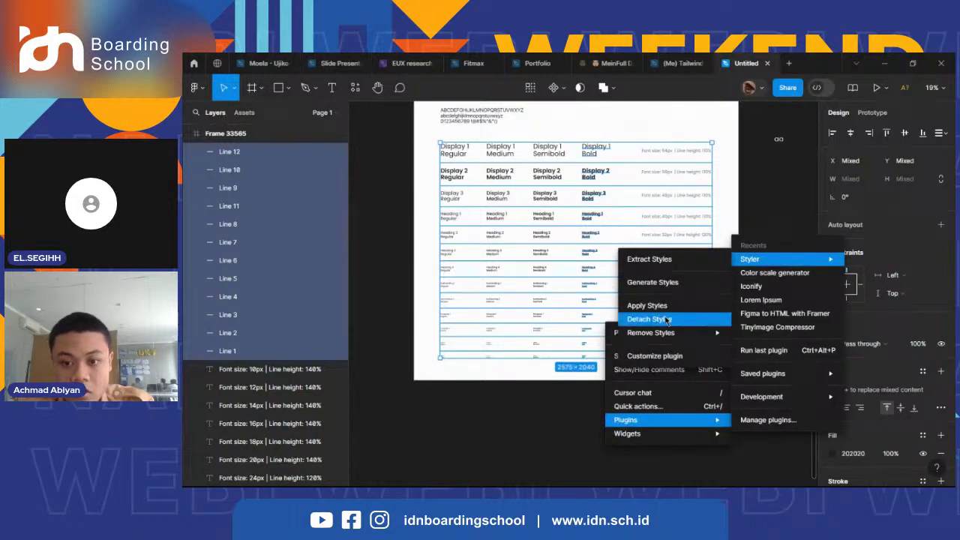
{"action": "left_click", "coordinate": [663, 287]}
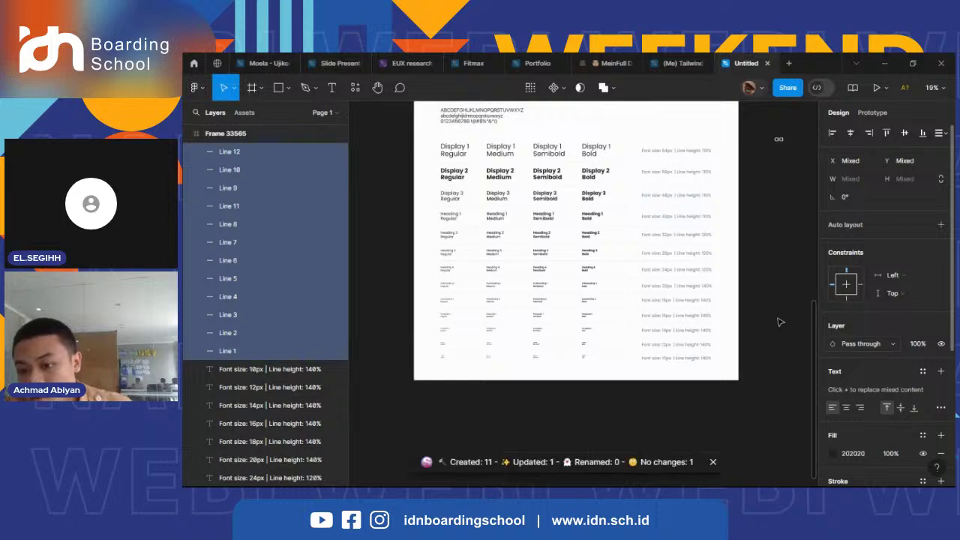
{"action": "left_click", "coordinate": [780, 322]}
{"action": "scroll", "coordinate": [892, 310], "scroll_direction": "down", "scroll_amount": 5}
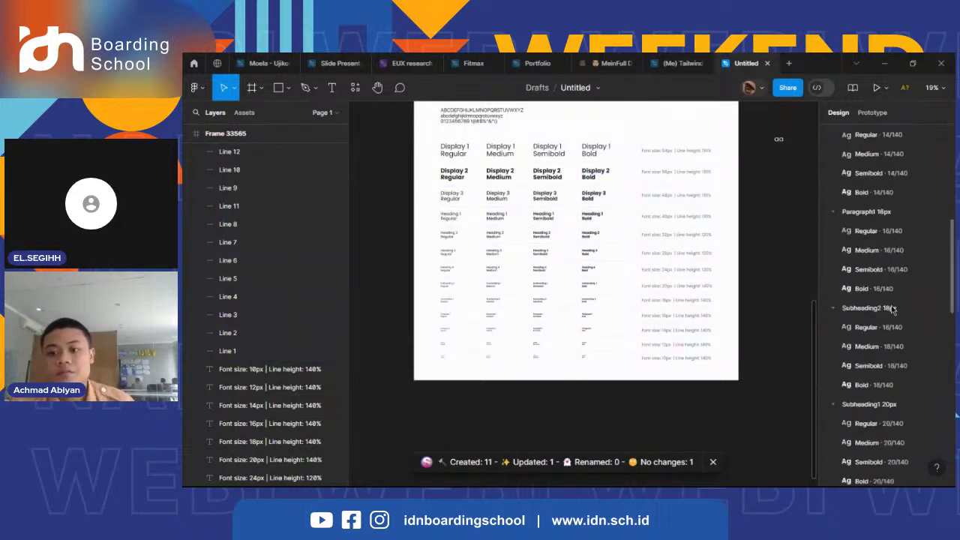
{"action": "scroll", "coordinate": [892, 309], "scroll_direction": "down", "scroll_amount": 5}
- Place a new text layer on the empty canvas below the purple rectangle and open the text styles available for it
{"action": "scroll", "coordinate": [778, 281], "scroll_direction": "up", "scroll_amount": 3}
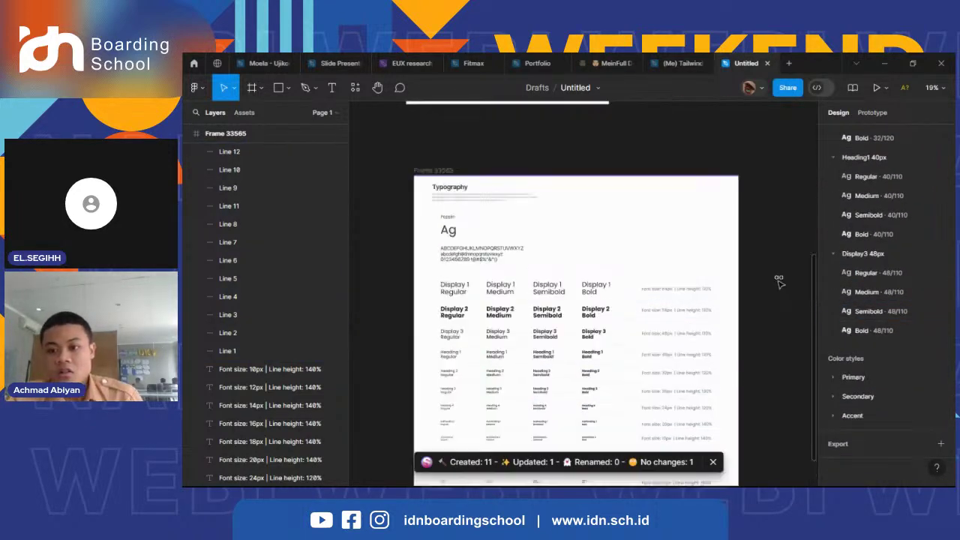
{"action": "scroll", "coordinate": [778, 281], "scroll_direction": "up", "scroll_amount": 3}
{"action": "scroll", "coordinate": [836, 270], "scroll_direction": "up", "scroll_amount": 5}
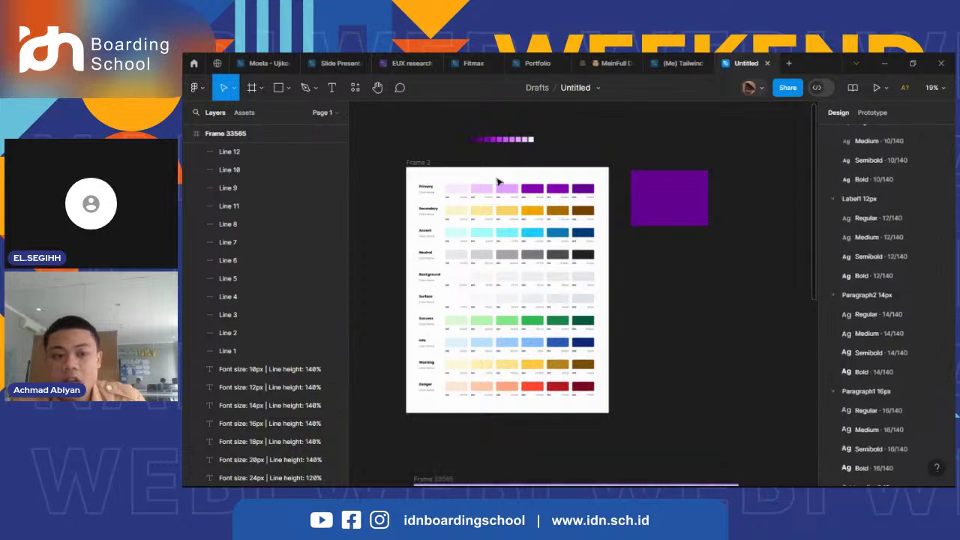
{"action": "left_click", "coordinate": [331, 87]}
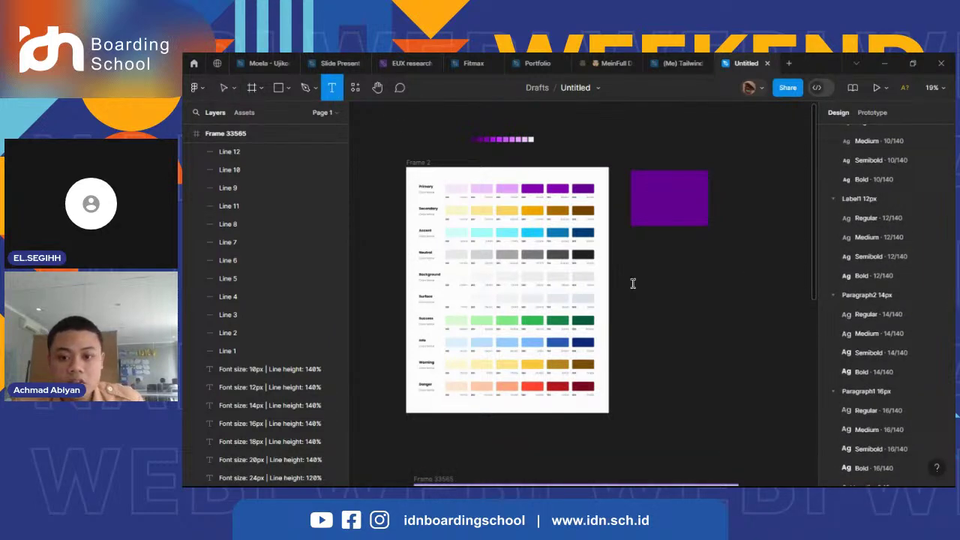
{"action": "left_click", "coordinate": [632, 282]}
{"action": "scroll", "coordinate": [632, 283], "scroll_direction": "up", "scroll_amount": 5}
{"action": "left_click", "coordinate": [879, 276]}
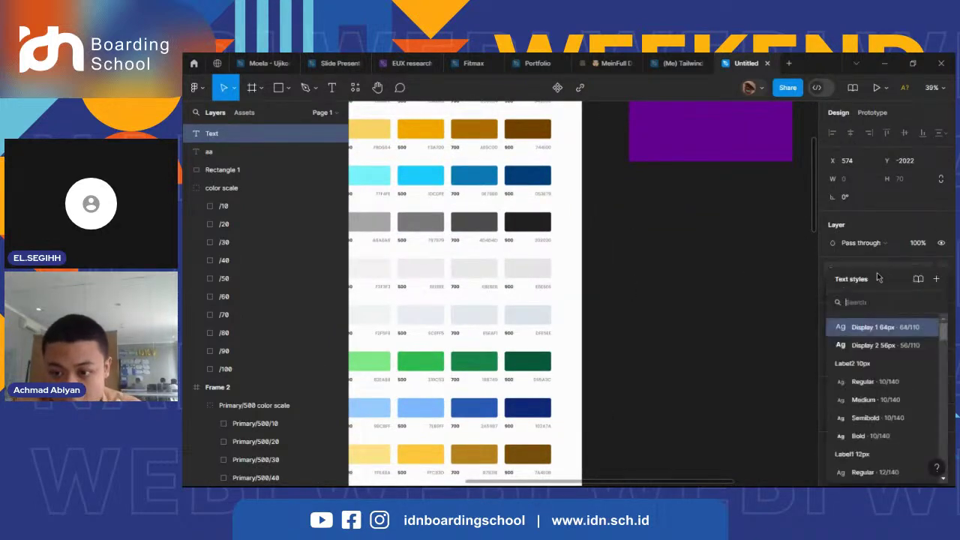
{"action": "type", "text": "dispa"}
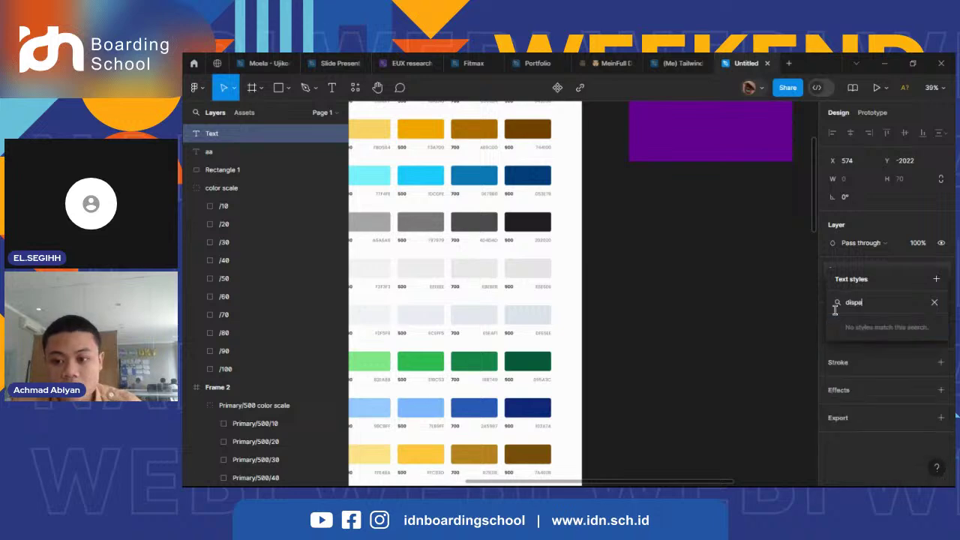
{"action": "key", "text": "BackSpace"}
{"action": "key", "text": "BackSpace"}
{"action": "key", "text": "BackSpace"}
{"action": "key", "text": "BackSpace"}
{"action": "key", "text": "BackSpace"}
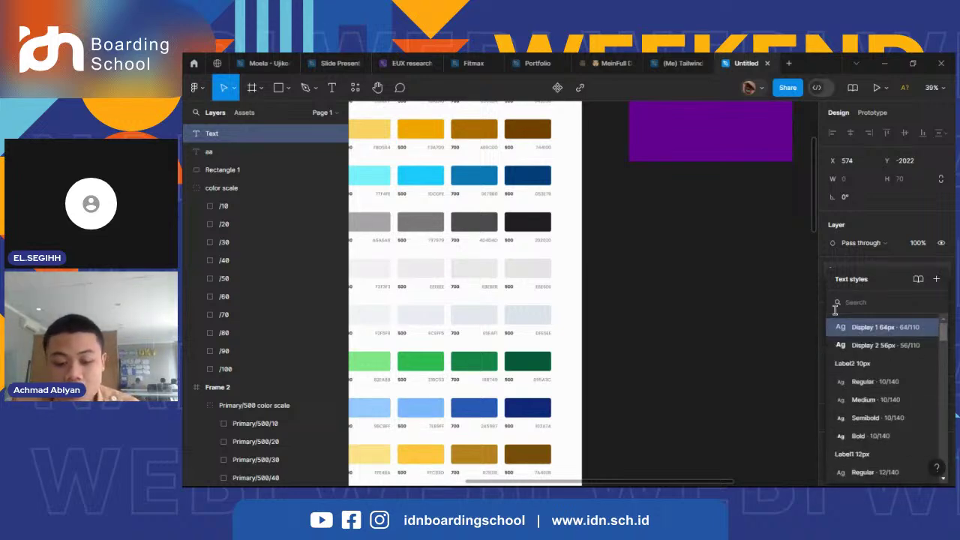
- Search the text styles for "label", apply Label2 10px/Regular to the new text layer, and enter "wwwww" as its content
{"action": "type", "text": "label"}
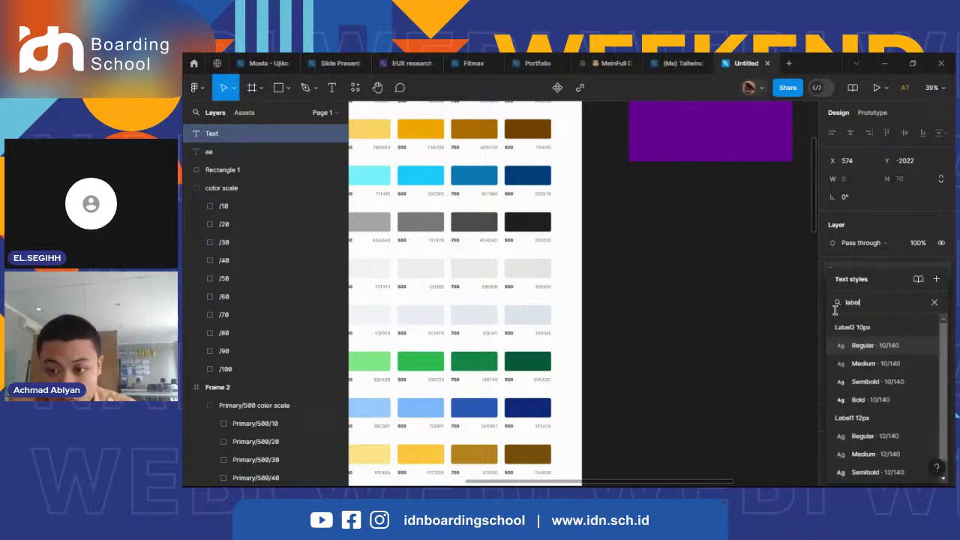
{"action": "left_click", "coordinate": [869, 345]}
{"action": "scroll", "coordinate": [669, 303], "scroll_direction": "up", "scroll_amount": 2, "text": "ctrl"}
{"action": "scroll", "coordinate": [653, 375], "scroll_direction": "up", "scroll_amount": 6, "text": "ctrl"}
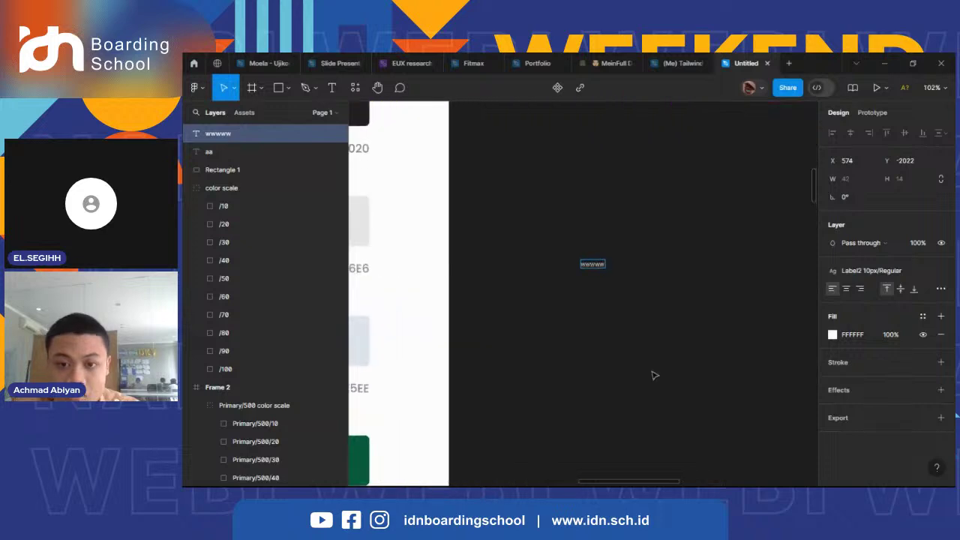
{"action": "scroll", "coordinate": [653, 375], "scroll_direction": "up", "scroll_amount": 3}
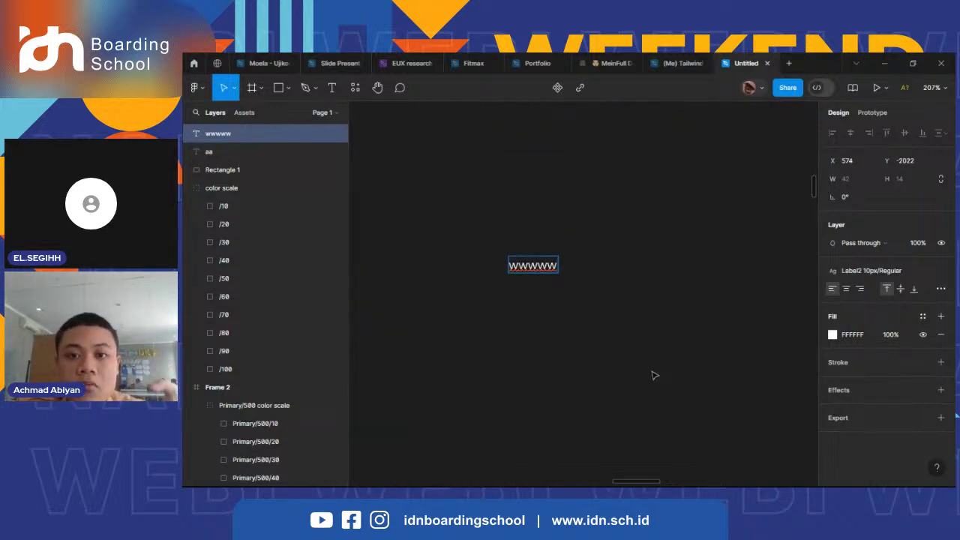
{"action": "scroll", "coordinate": [653, 374], "scroll_direction": "down", "scroll_amount": 2, "text": "ctrl"}
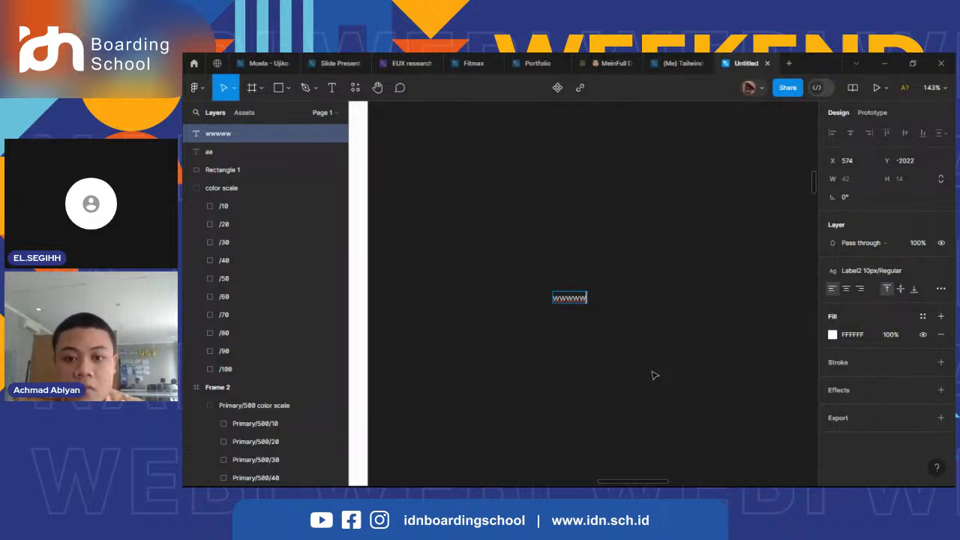
{"action": "scroll", "coordinate": [653, 375], "scroll_direction": "down", "scroll_amount": 3, "text": "ctrl"}
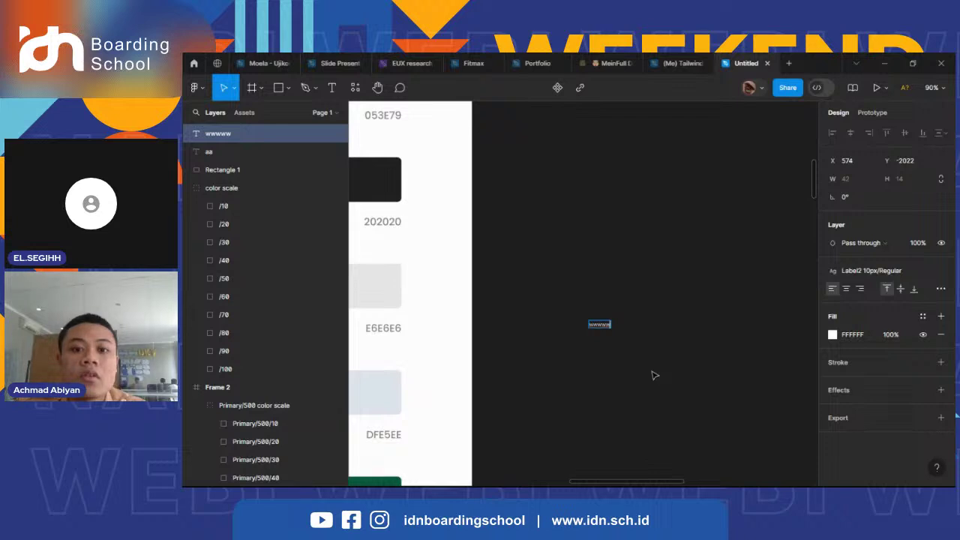
{"action": "scroll", "coordinate": [653, 375], "scroll_direction": "left", "scroll_amount": 1}
{"action": "scroll", "coordinate": [653, 375], "scroll_direction": "down", "scroll_amount": 5, "text": "ctrl"}
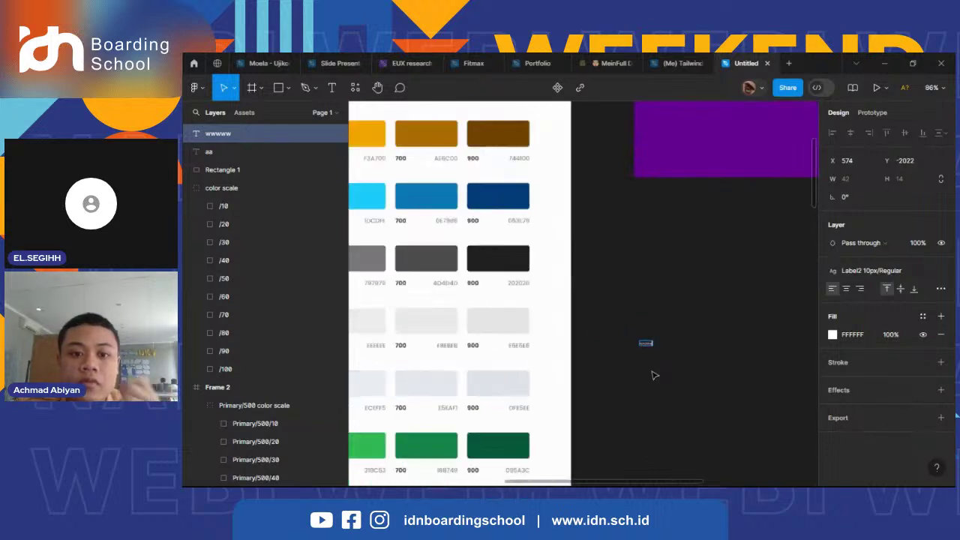
{"action": "scroll", "coordinate": [653, 375], "scroll_direction": "right", "scroll_amount": 4}
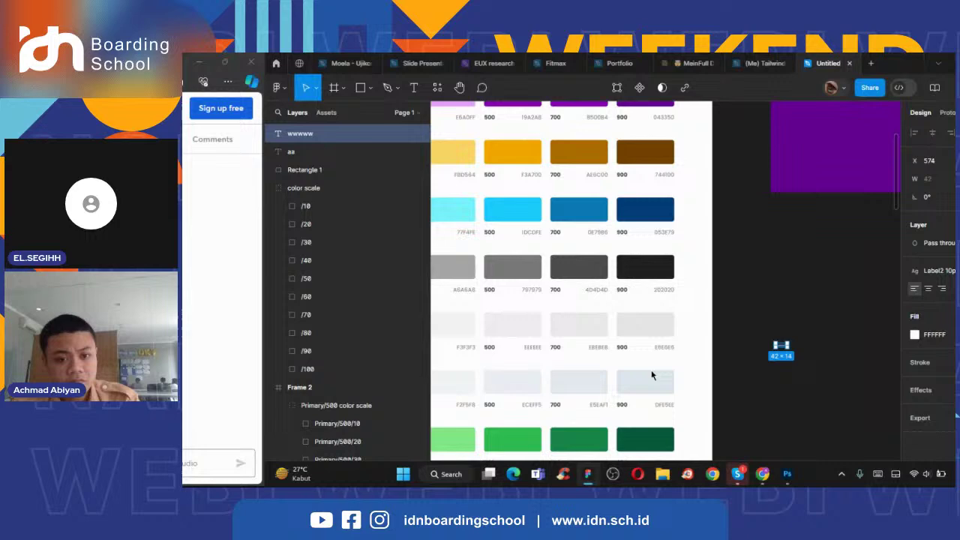
- Switch to StreamYard Studio in the browser and stop sharing the screen
{"action": "left_click", "coordinate": [513, 474]}
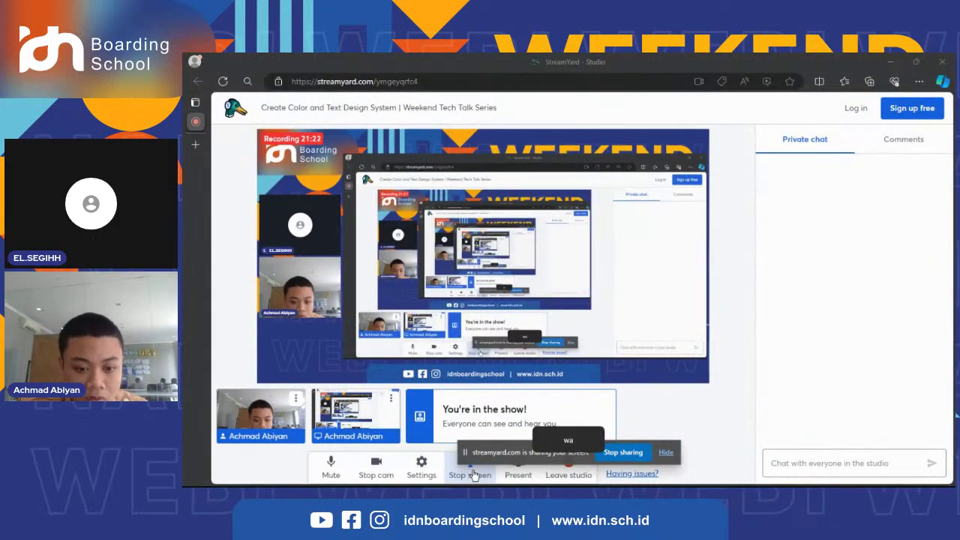
{"action": "left_click", "coordinate": [485, 476]}
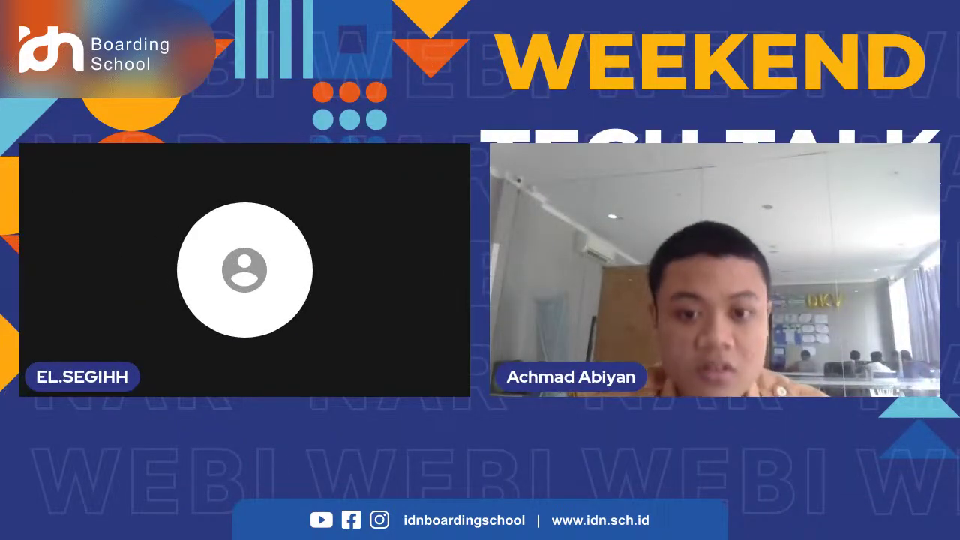